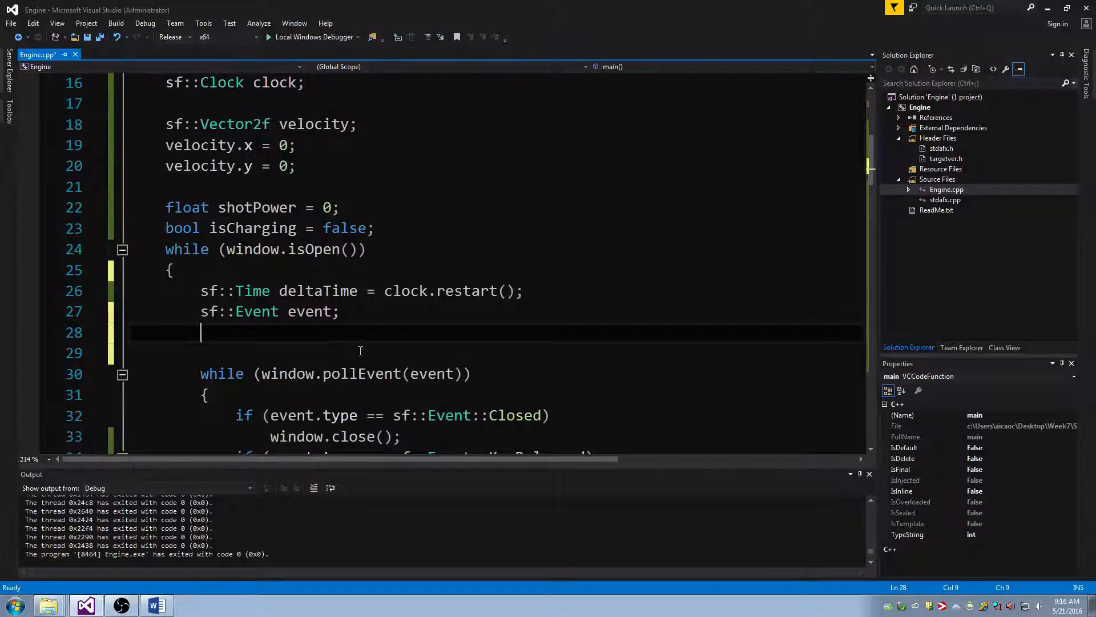
Add the statement velocity.y += .1; above the pollEvent loop, set off by a blank line, and save the file.
{"action": "left_click_drag", "start_coordinate": [183, 309], "coordinate": [244, 372]}
{"action": "left_click", "coordinate": [240, 352]}
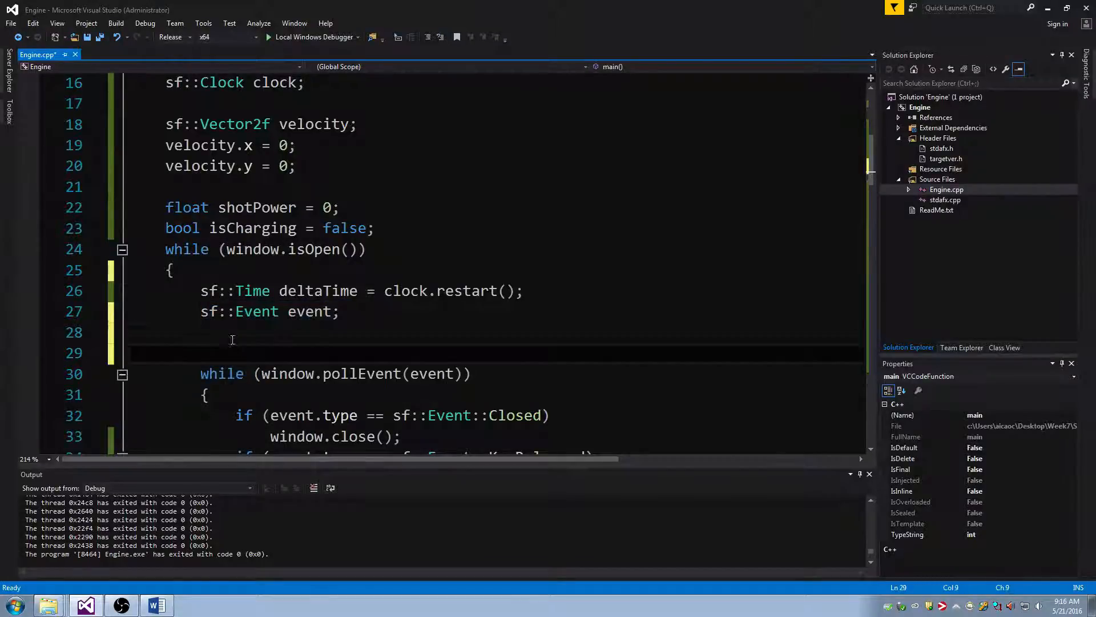
{"action": "left_click", "coordinate": [232, 335]}
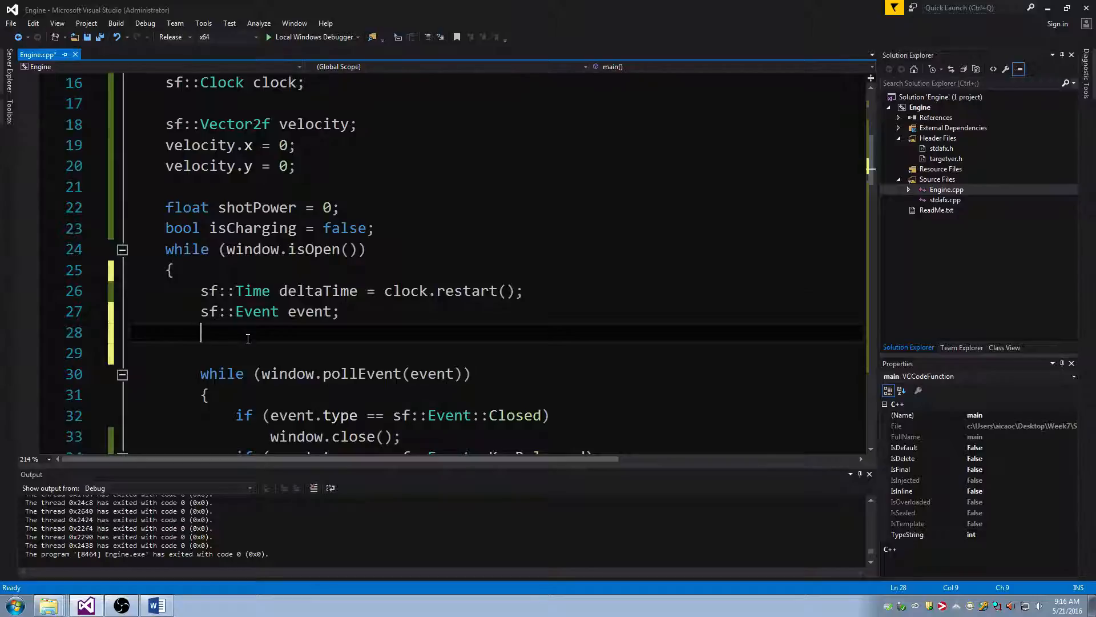
{"action": "key", "text": "Return"}
{"action": "type", "text": "velocity.y"}
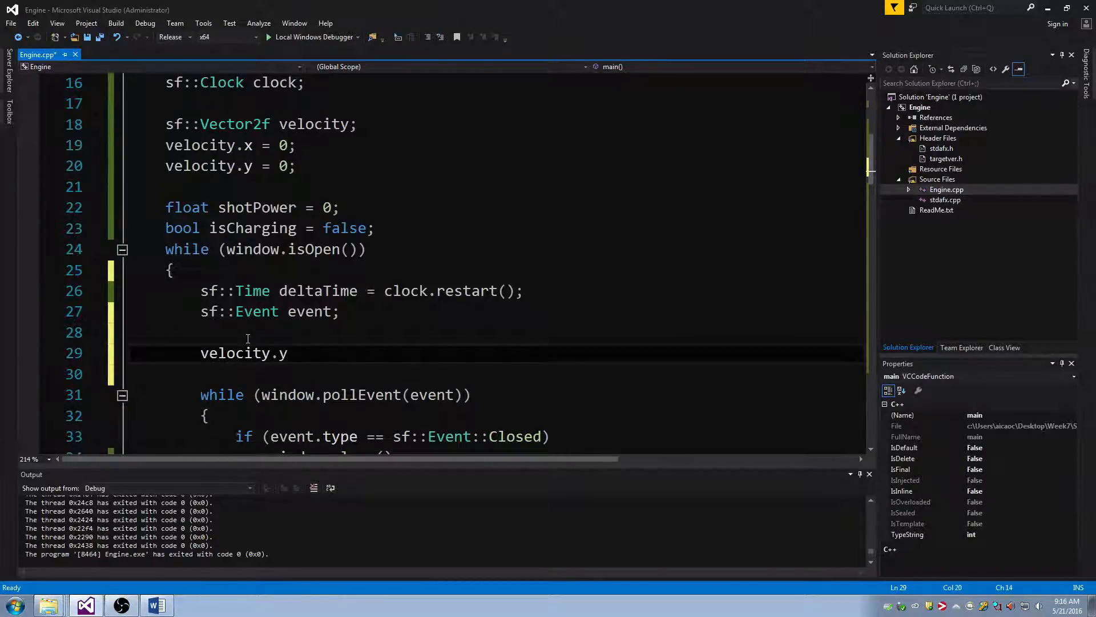
{"action": "type", "text": " += .1;"}
{"action": "key", "text": "ctrl+s"}
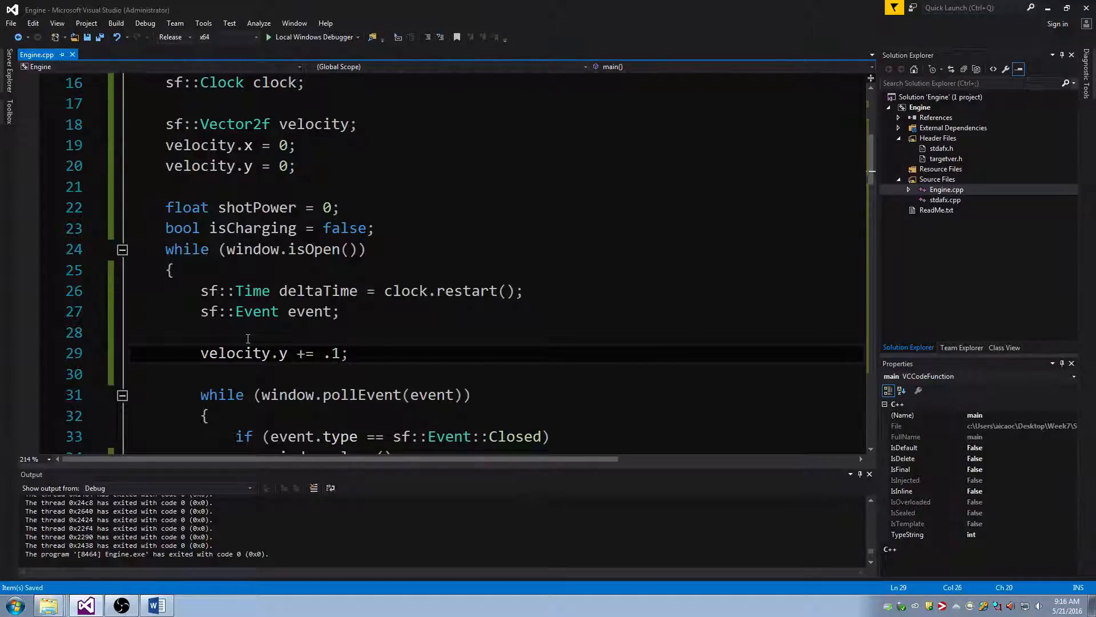
Make the increment in the new velocity.y line a float literal, .1f.
{"action": "left_click_drag", "start_coordinate": [198, 354], "coordinate": [350, 353]}
{"action": "scroll", "coordinate": [399, 286], "scroll_direction": "up", "scroll_amount": 2}
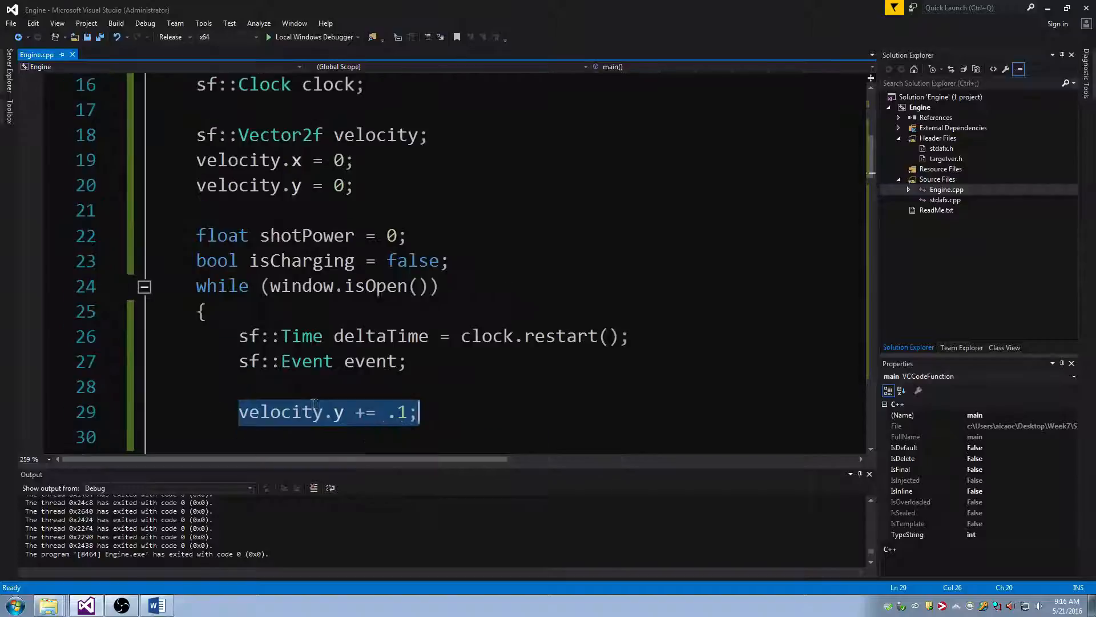
{"action": "scroll", "coordinate": [400, 286], "scroll_direction": "down", "scroll_amount": 1}
{"action": "left_click_drag", "start_coordinate": [239, 336], "coordinate": [419, 337]}
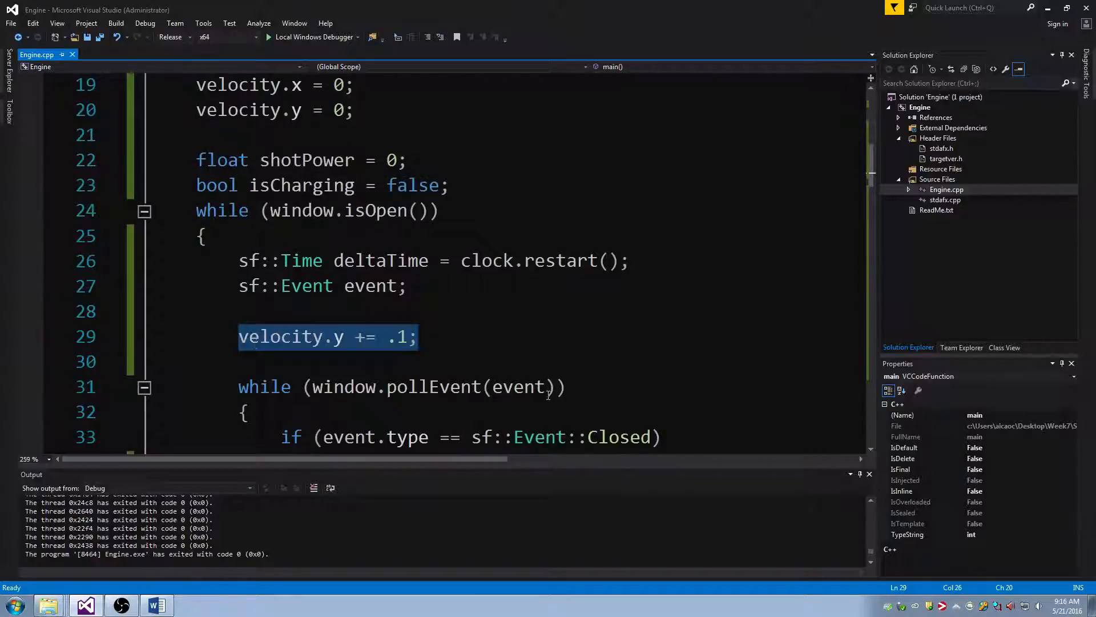
{"action": "left_click", "coordinate": [400, 333]}
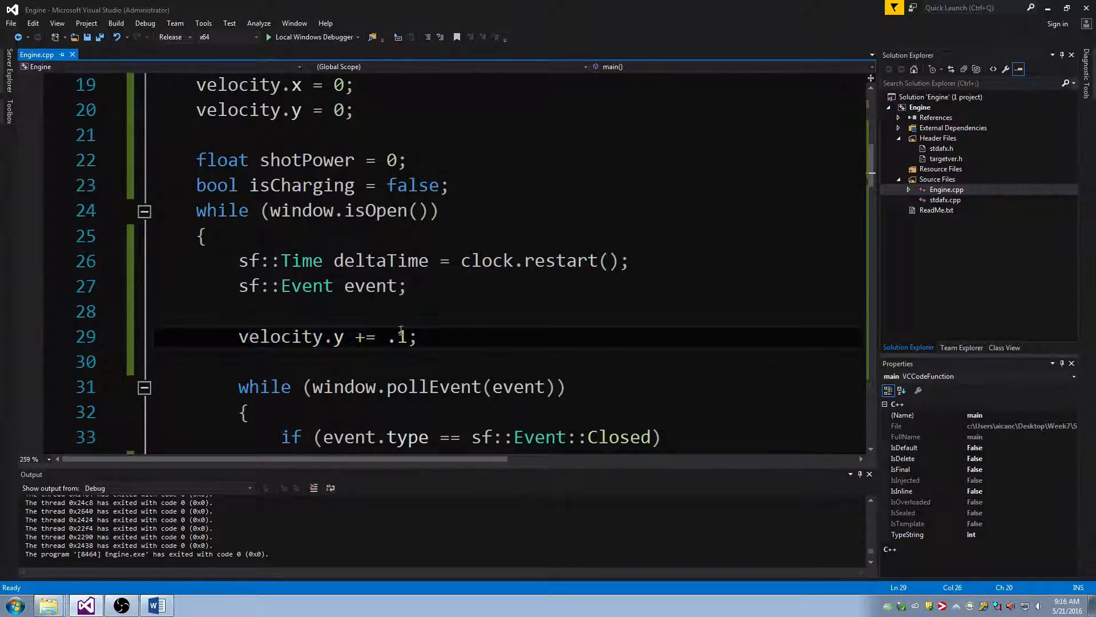
{"action": "type", "text": "f"}
Build and run the program to watch how the ball moves with the velocity increment, and close its window.
{"action": "left_click_drag", "start_coordinate": [229, 337], "coordinate": [429, 337]}
{"action": "left_click", "coordinate": [429, 337]}
{"action": "left_click", "coordinate": [259, 320]}
{"action": "left_click_drag", "start_coordinate": [229, 332], "coordinate": [453, 358]}
{"action": "left_click", "coordinate": [455, 360]}
{"action": "key", "text": "F5"}
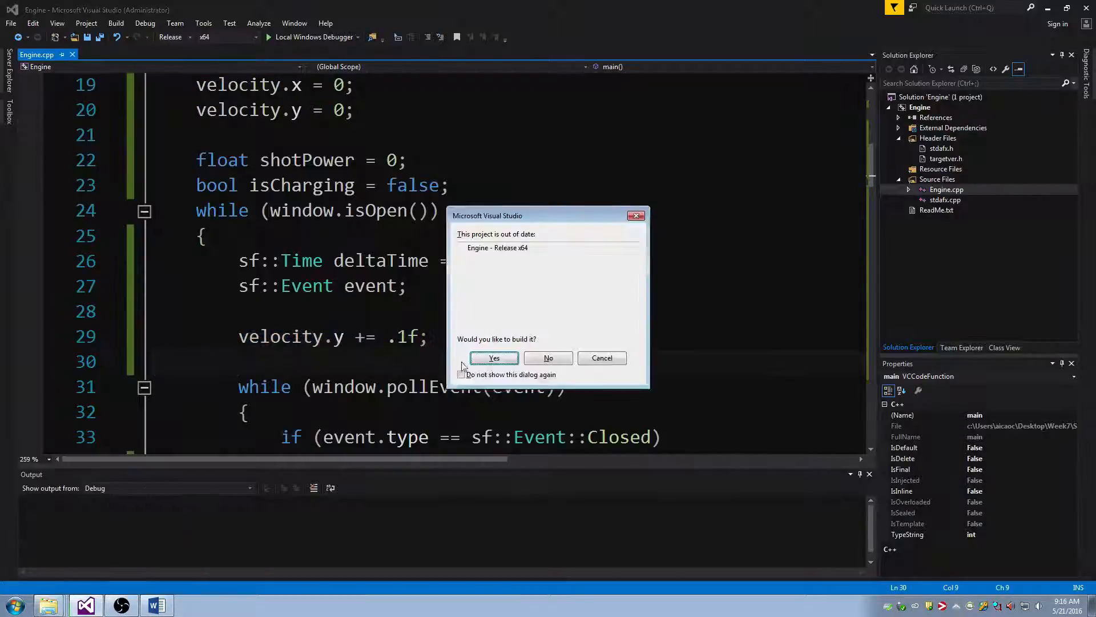
{"action": "left_click", "coordinate": [488, 363]}
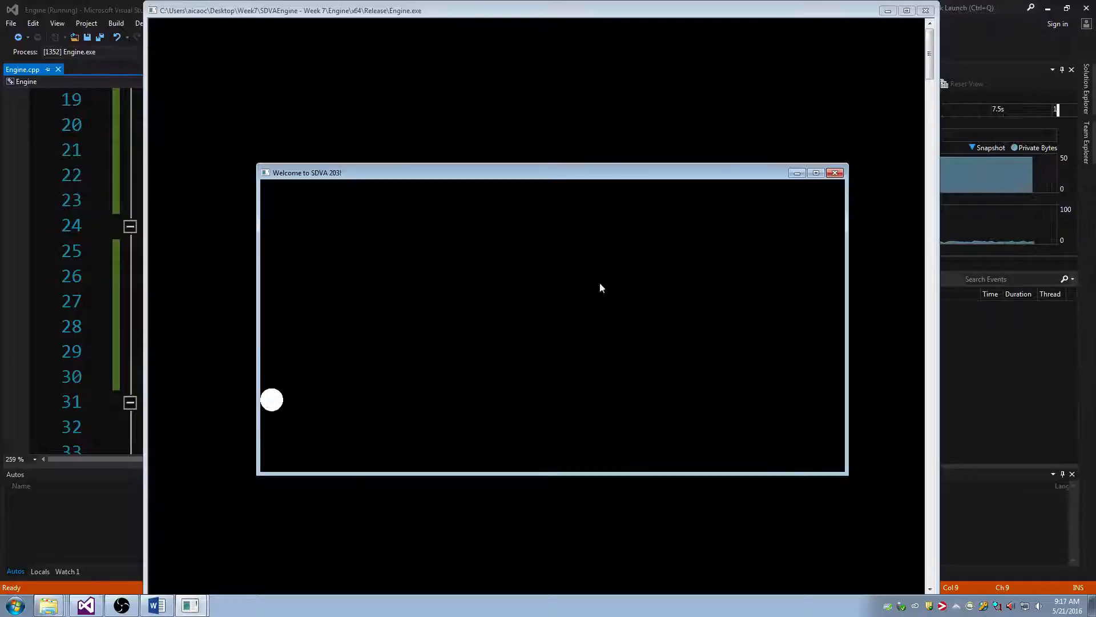
{"action": "left_click", "coordinate": [835, 173]}
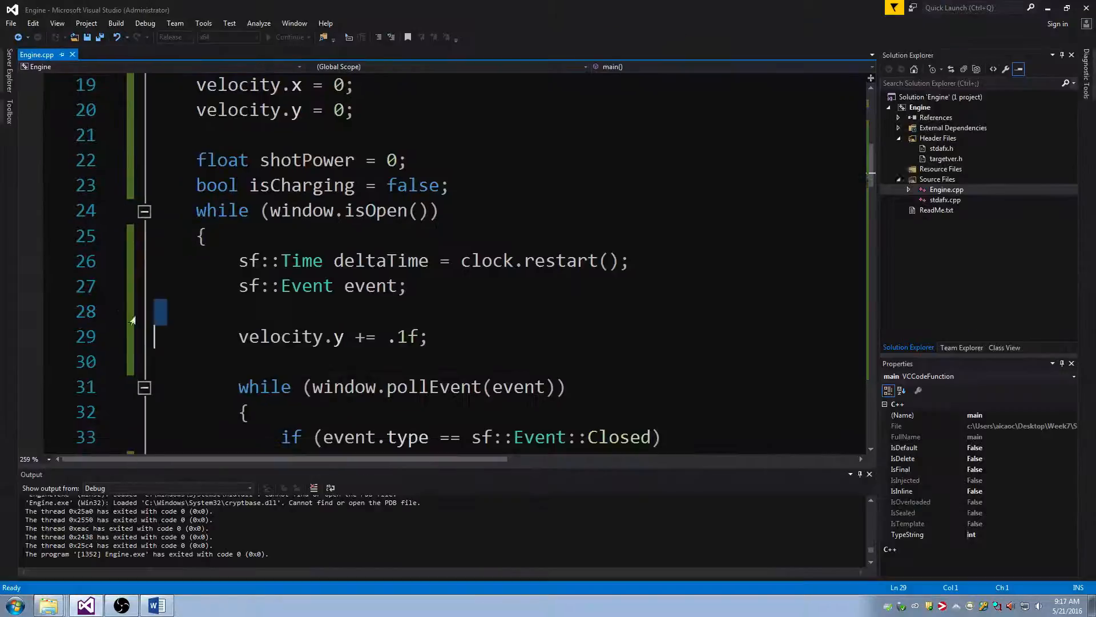
Comment out the velocity.y += .1f; line, rebuild and run the program without it, and close its window.
{"action": "key", "text": "Home"}
{"action": "type", "text": "//"}
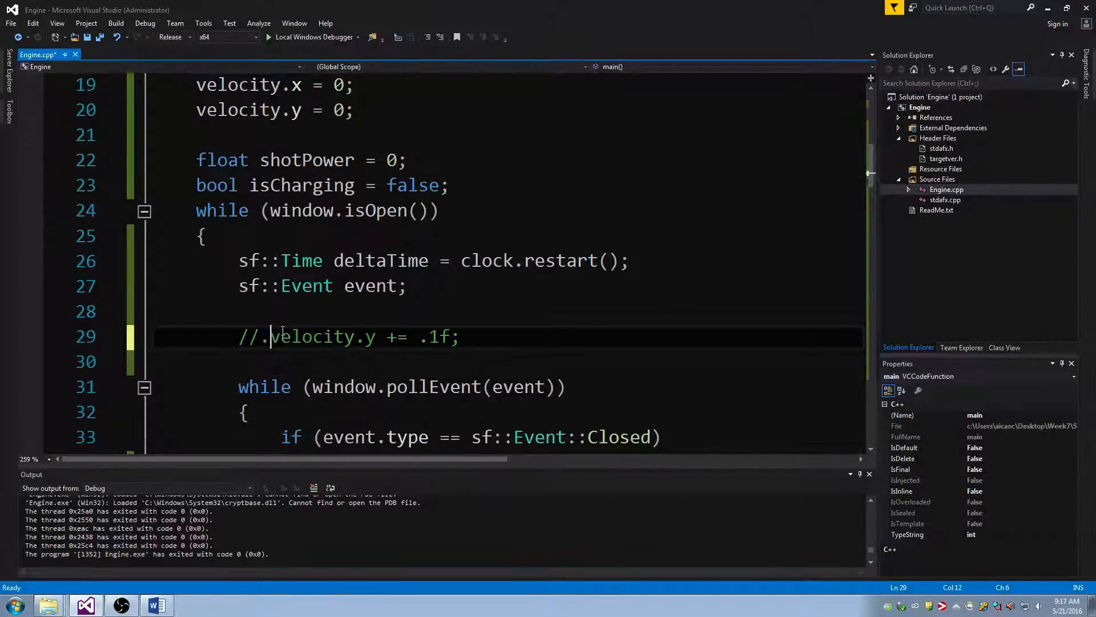
{"action": "key", "text": "F5"}
{"action": "key", "text": "Return"}
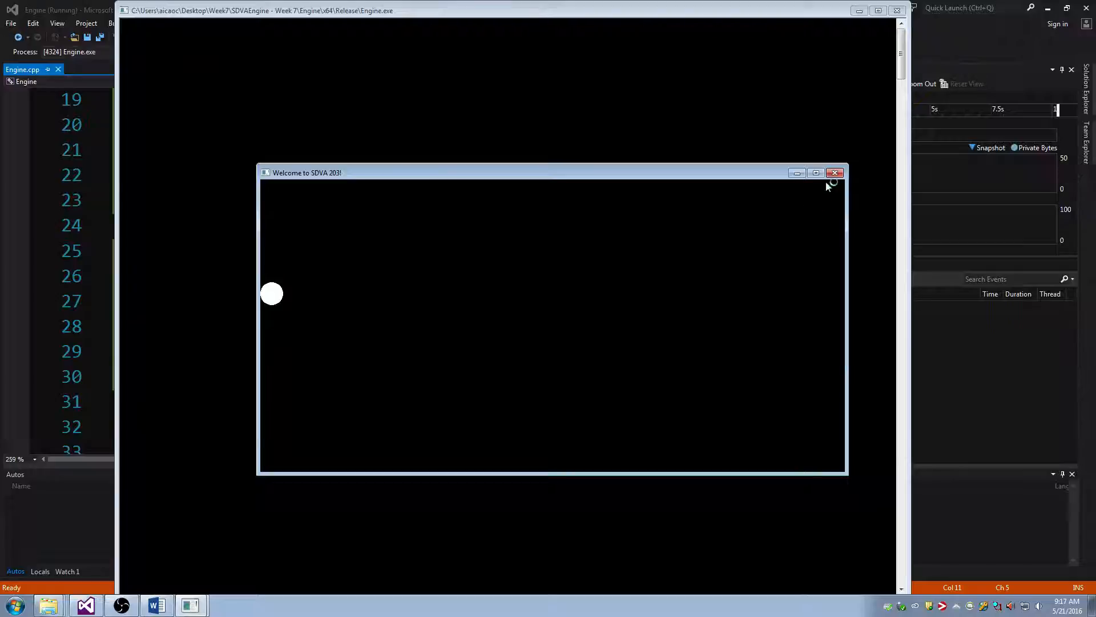
{"action": "left_click", "coordinate": [834, 173]}
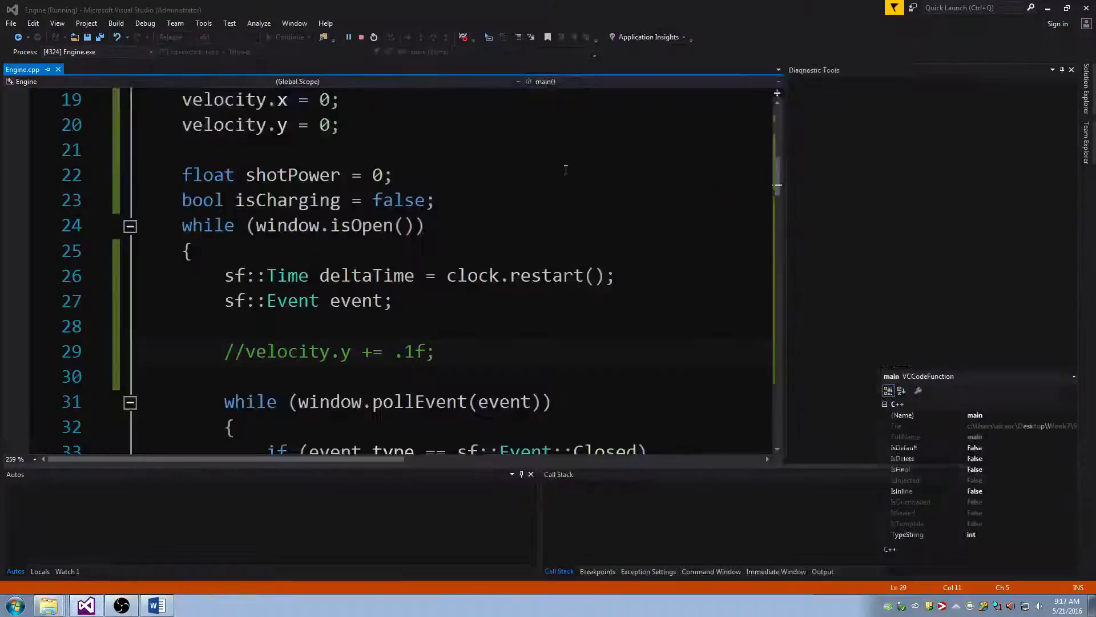
Change the x coordinate in shape.setPosition to 512, keeping the y coordinate at 200.
{"action": "left_click_drag", "start_coordinate": [196, 160], "coordinate": [407, 235]}
{"action": "left_click_drag", "start_coordinate": [196, 160], "coordinate": [373, 192]}
{"action": "scroll", "coordinate": [374, 192], "scroll_direction": "up", "scroll_amount": 3}
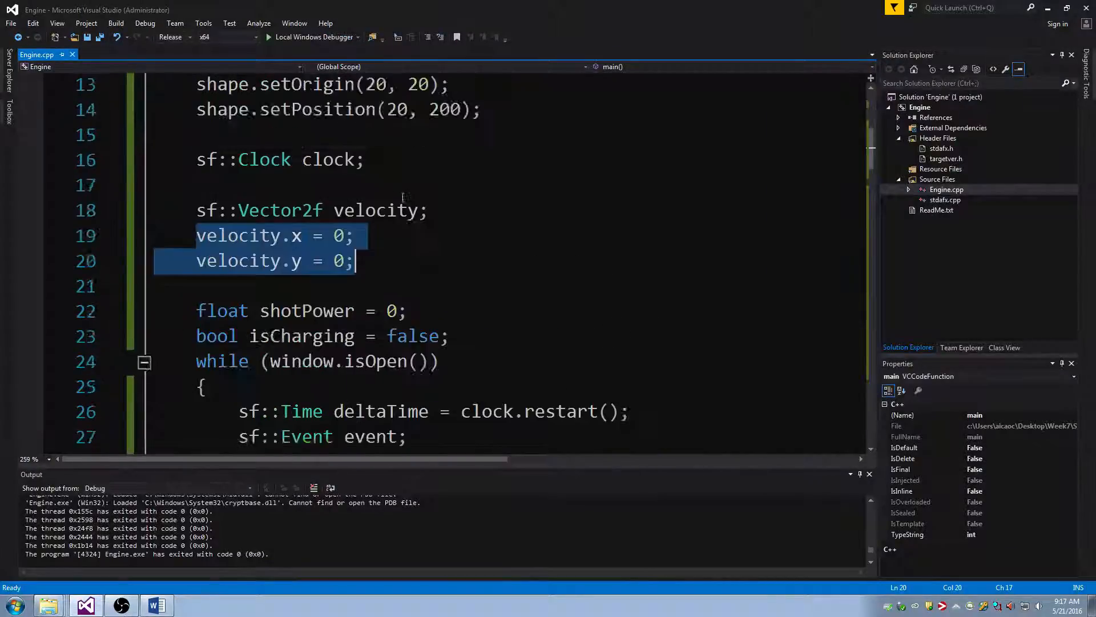
{"action": "left_click", "coordinate": [386, 252]}
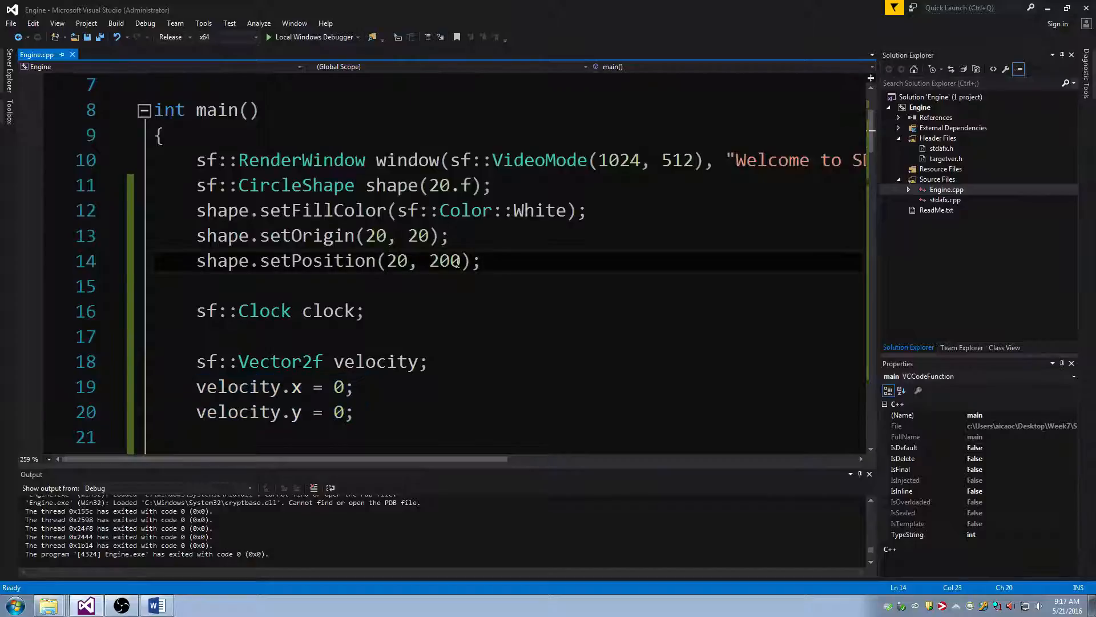
{"action": "key", "text": "Delete"}
{"action": "key", "text": "Delete"}
{"action": "type", "text": "512"}
{"action": "left_click", "coordinate": [457, 185]}
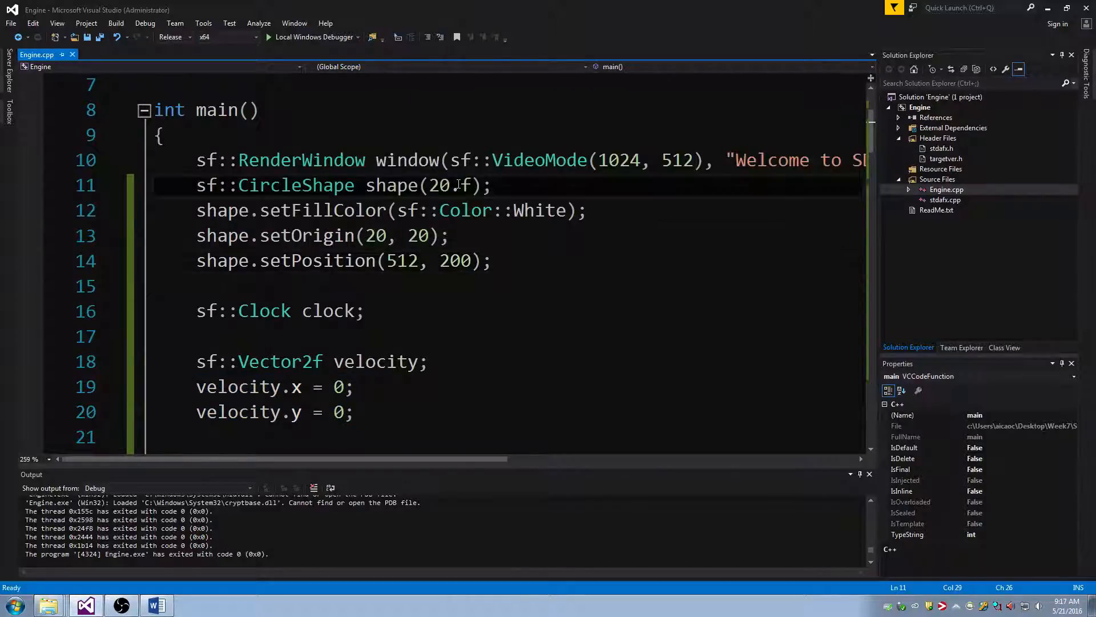
Rebuild and run the program to check the ball's new starting position, and close its window.
{"action": "key", "text": "F5"}
{"action": "left_click", "coordinate": [487, 363]}
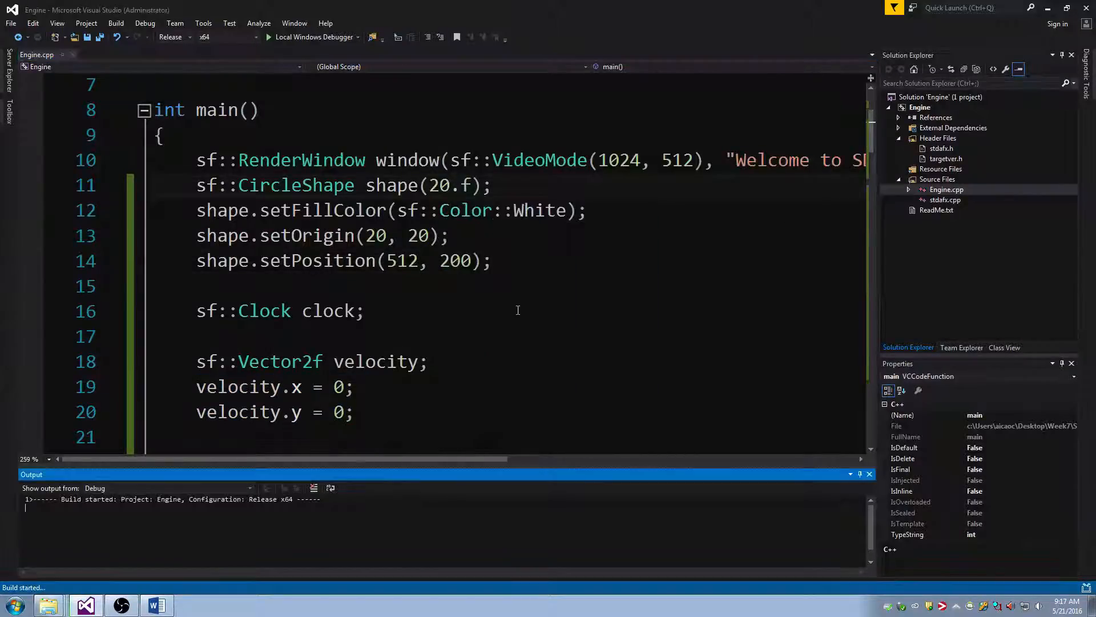
{"action": "scroll", "coordinate": [512, 299], "scroll_direction": "down", "scroll_amount": 2}
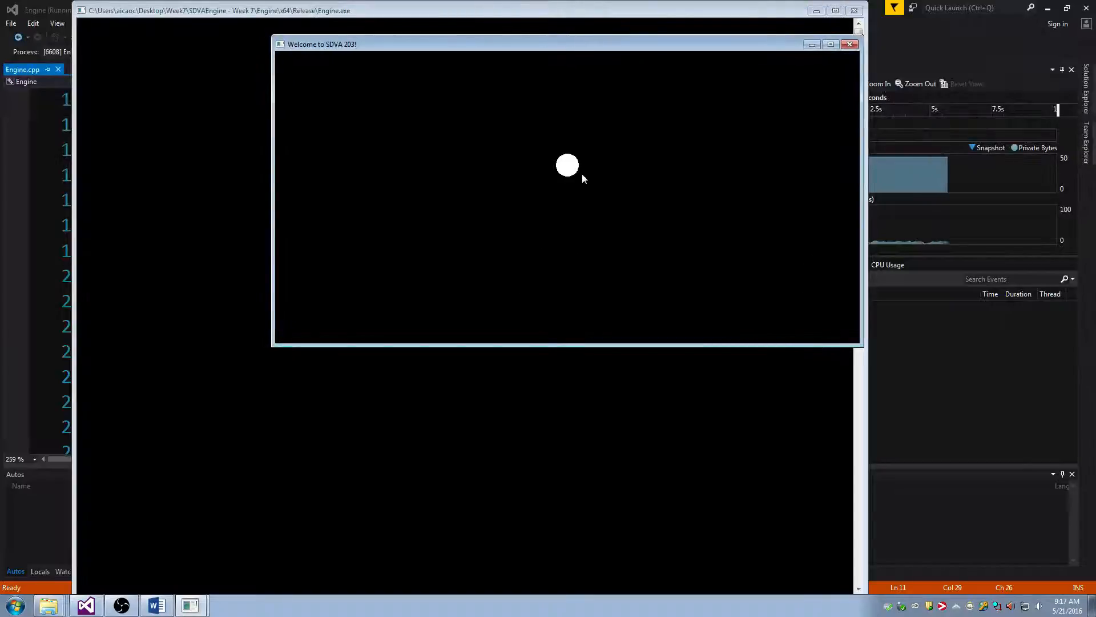
{"action": "left_click", "coordinate": [849, 45]}
Uncomment the velocity.y += .1f; line in the main loop and rebuild and run the program.
{"action": "scroll", "coordinate": [372, 225], "scroll_direction": "down", "scroll_amount": 3}
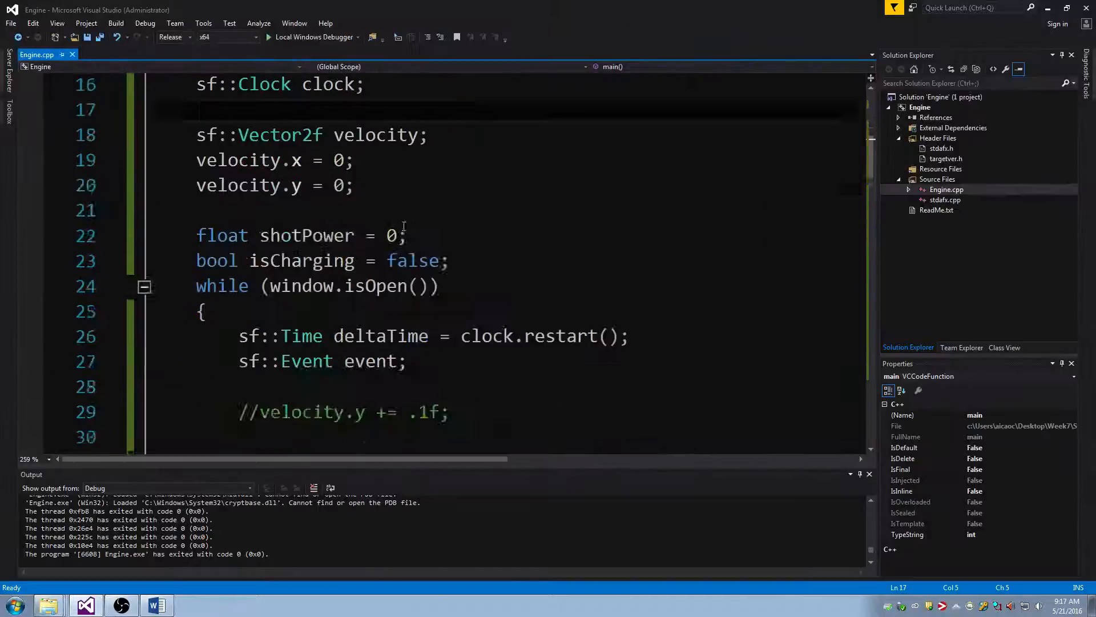
{"action": "left_click", "coordinate": [332, 237]}
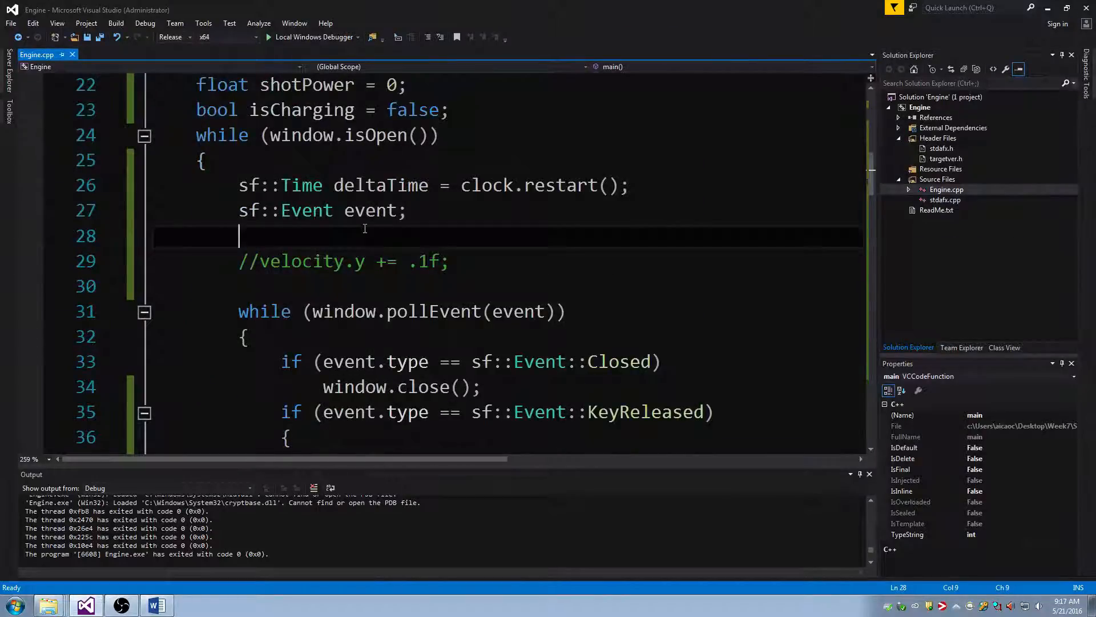
{"action": "key", "text": "Down"}
{"action": "key", "text": "Delete"}
{"action": "key", "text": "Delete"}
{"action": "key", "text": "F5"}
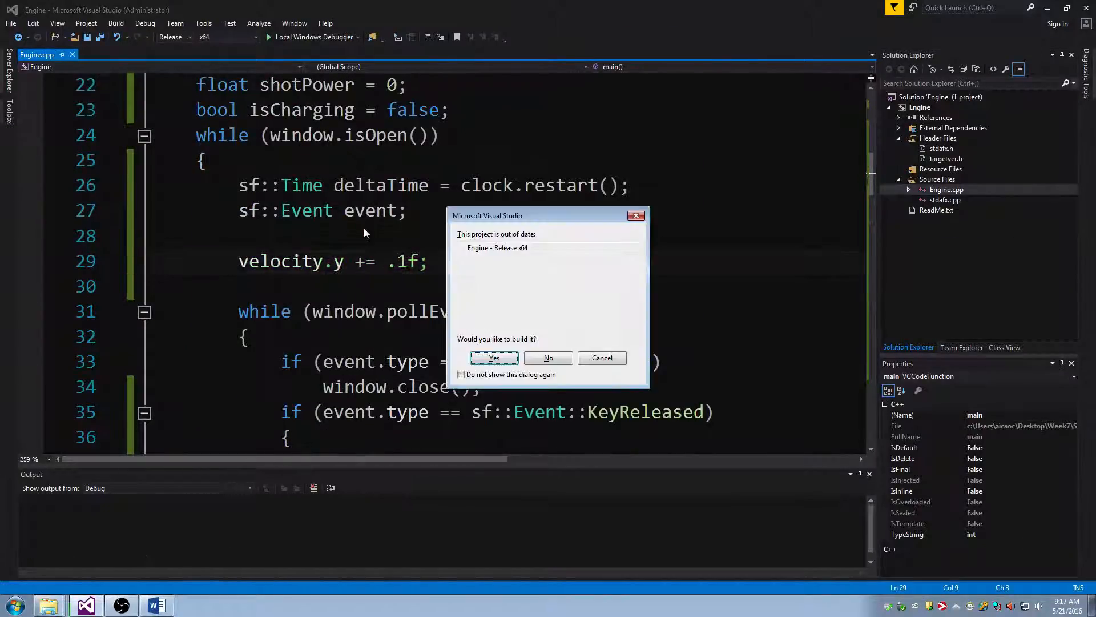
{"action": "key", "text": "Return"}
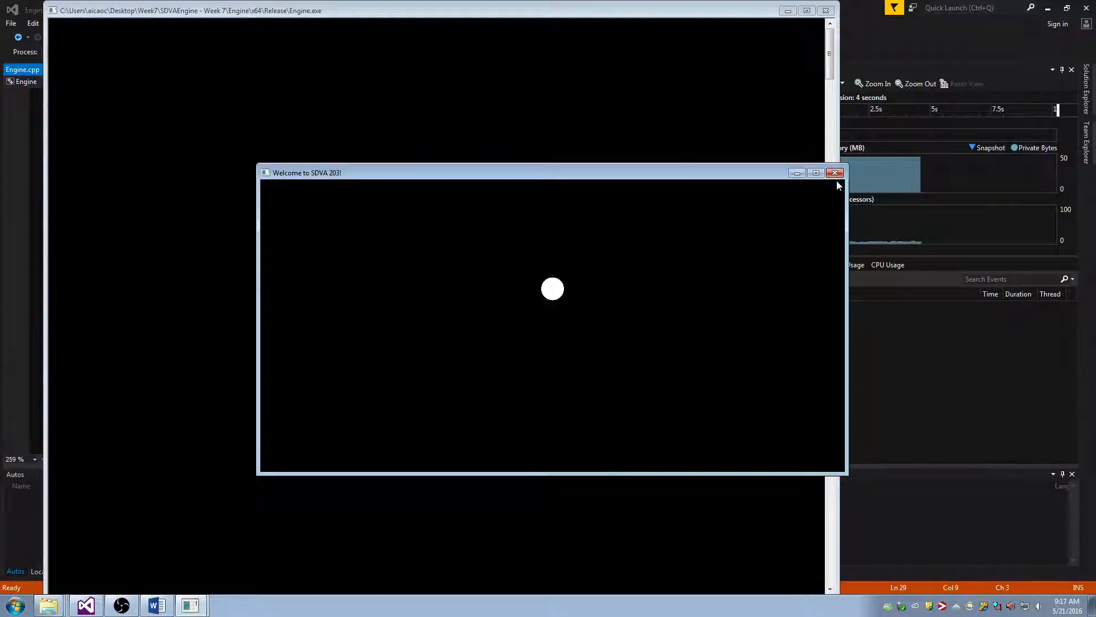
Close the running program and comment out the velocity.y += .1f; line again.
{"action": "left_click", "coordinate": [834, 172]}
{"action": "left_click", "coordinate": [239, 277]}
{"action": "type", "text": "//"}
Add std::cout << "Velocity is " << velocity.y; above the commented velocity line and build and run the program.
{"action": "left_click", "coordinate": [313, 235]}
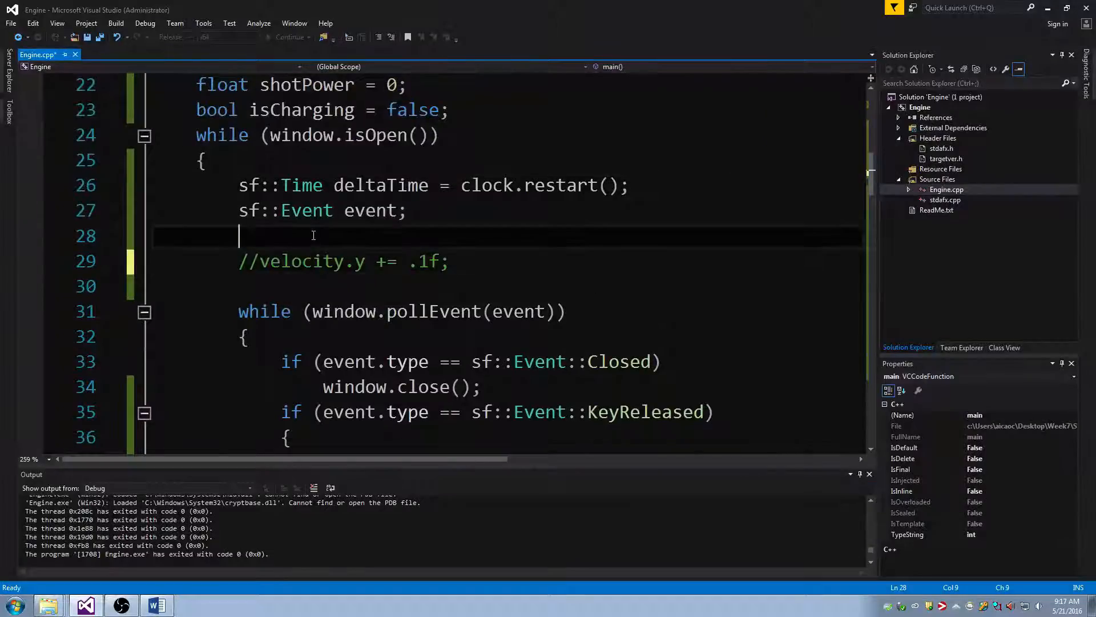
{"action": "key", "text": "Return"}
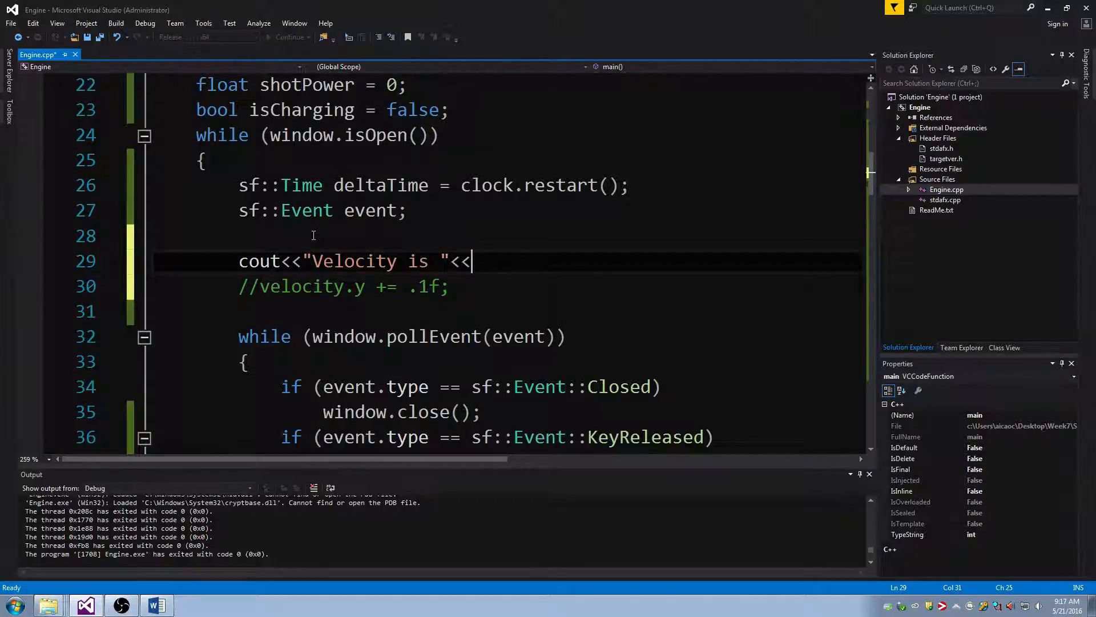
{"action": "type", "text": "vleo"}
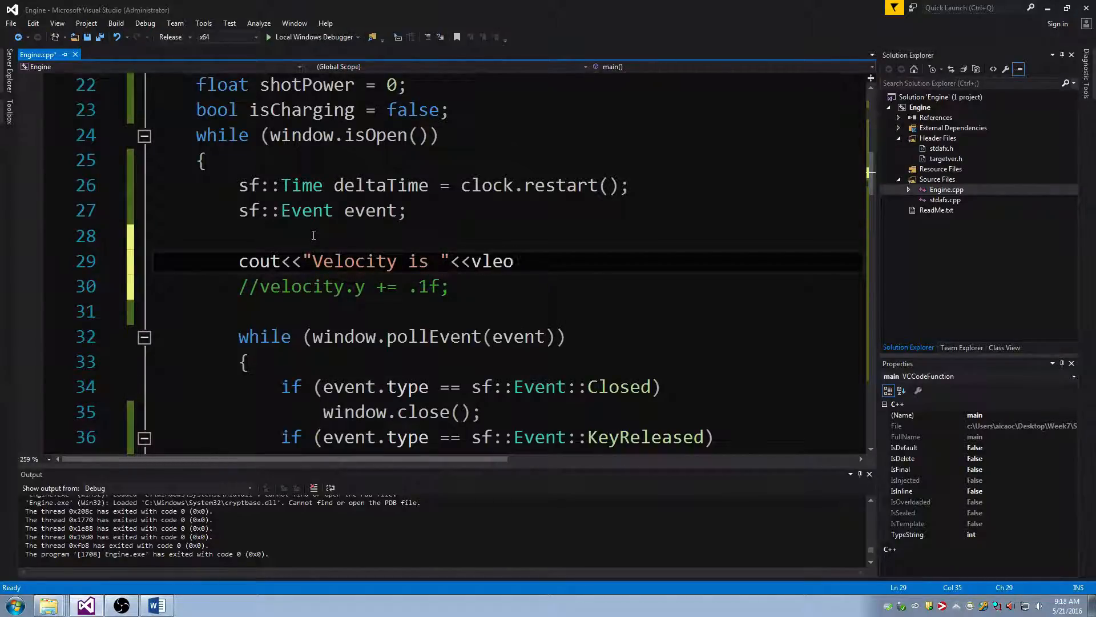
{"action": "type", "text": "city.;"}
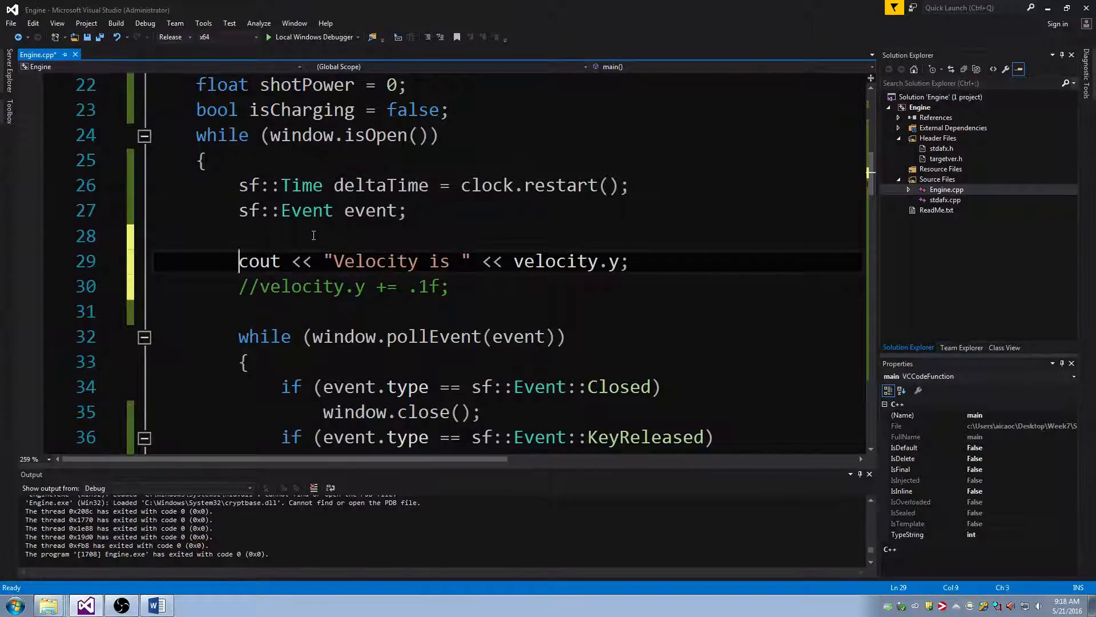
{"action": "type", "text": "stD::"}
{"action": "key", "text": "F5"}
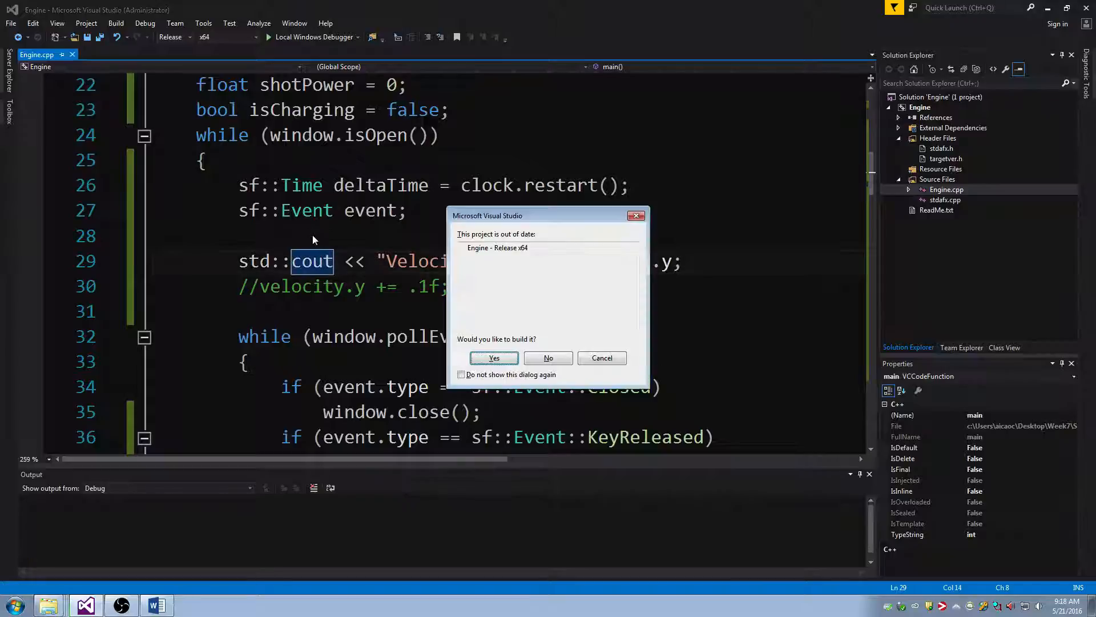
{"action": "key", "text": "Return"}
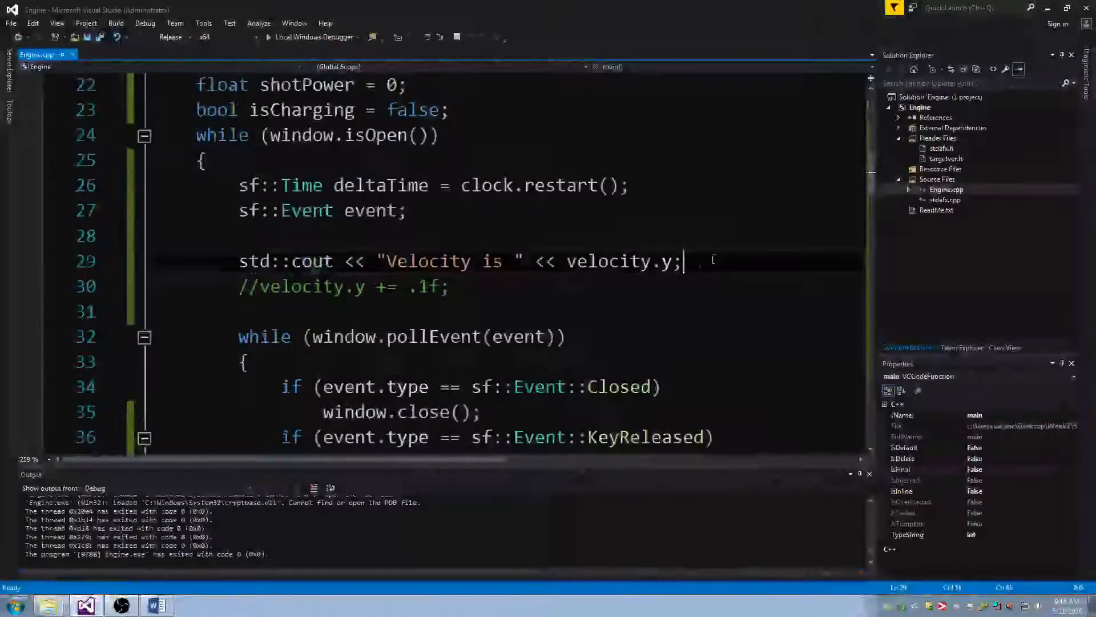
Append << std::endl to the velocity print statement so each value goes on its own line.
{"action": "key", "text": "BackSpace"}
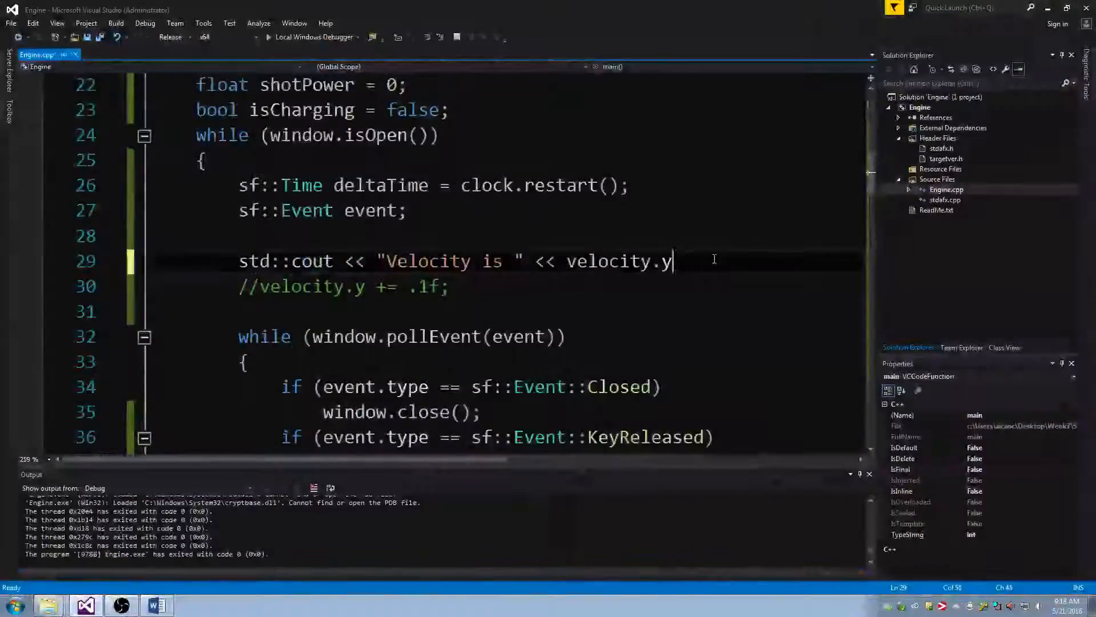
{"action": "type", "text": ">>"}
{"action": "type", "text": "std"}
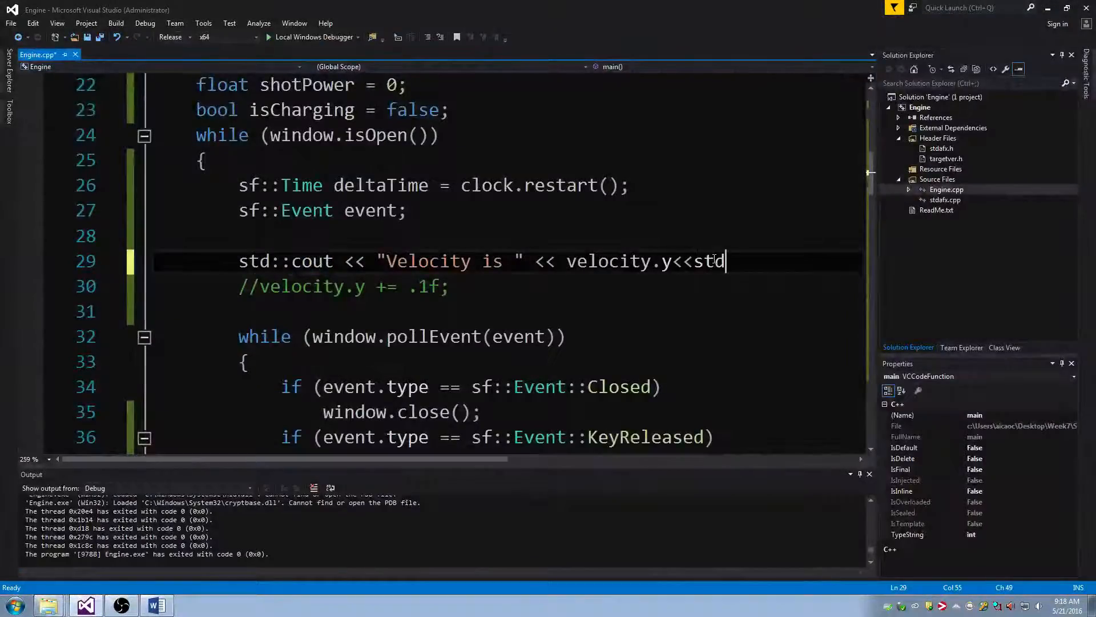
{"action": "type", "text": "::endl;"}
Rebuild and run the program, move its window off the console to read the printed velocity, and close it.
{"action": "key", "text": "F5"}
{"action": "key", "text": "Return"}
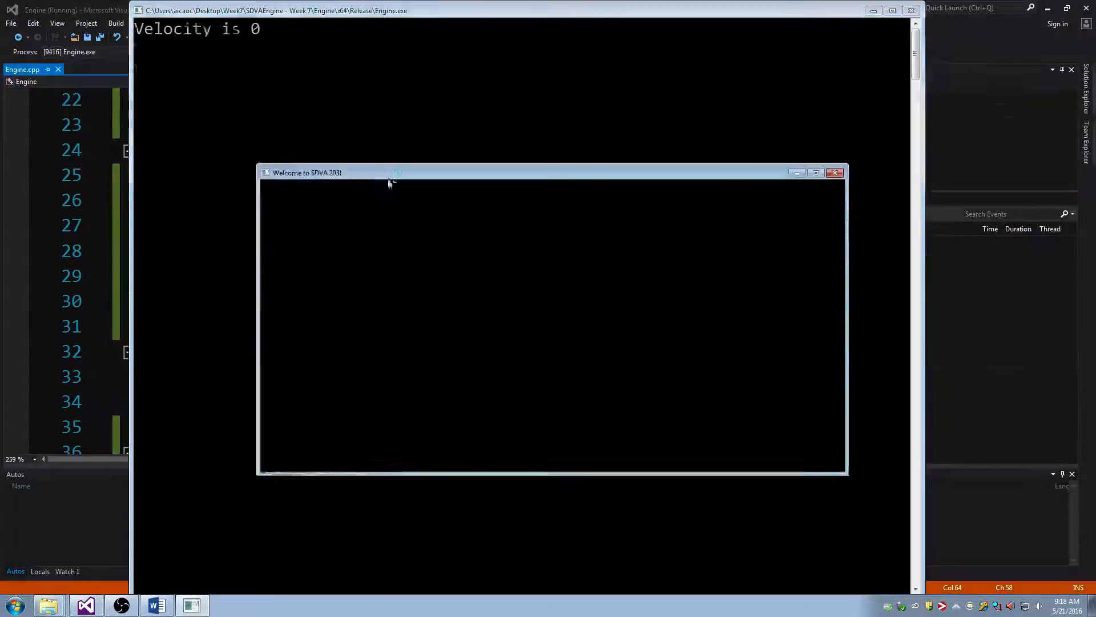
{"action": "left_click_drag", "start_coordinate": [400, 171], "coordinate": [534, 160]}
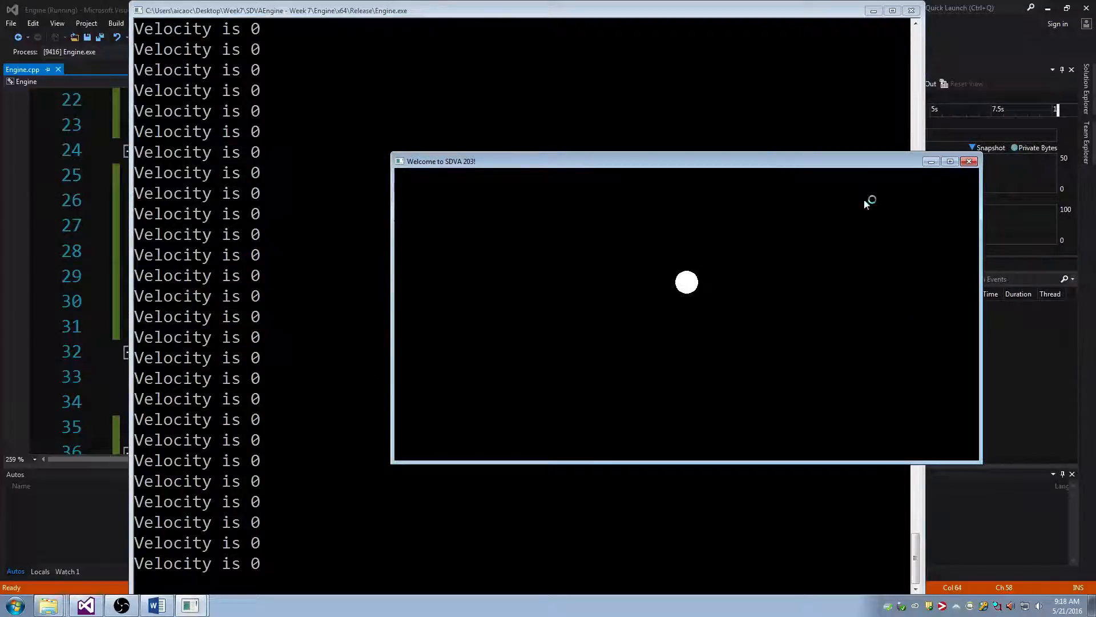
{"action": "left_click", "coordinate": [969, 161]}
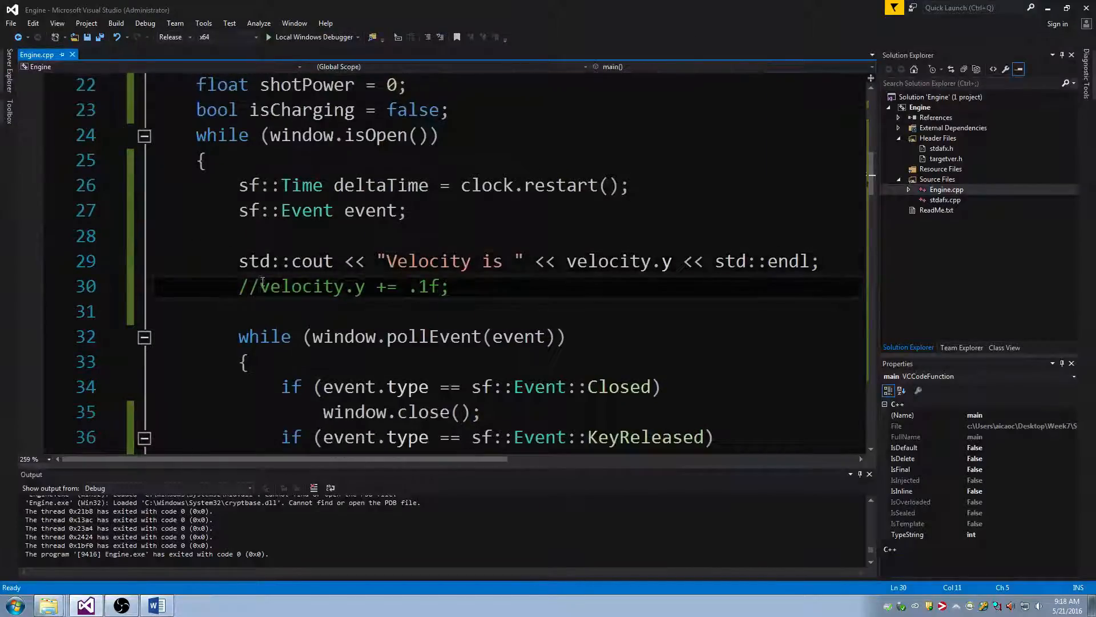
Uncomment the velocity.y += .1f; line, save the file, and rebuild and run the program.
{"action": "key", "text": "BackSpace"}
{"action": "key", "text": "BackSpace"}
{"action": "key", "text": "ctrl+s"}
{"action": "key", "text": "F5"}
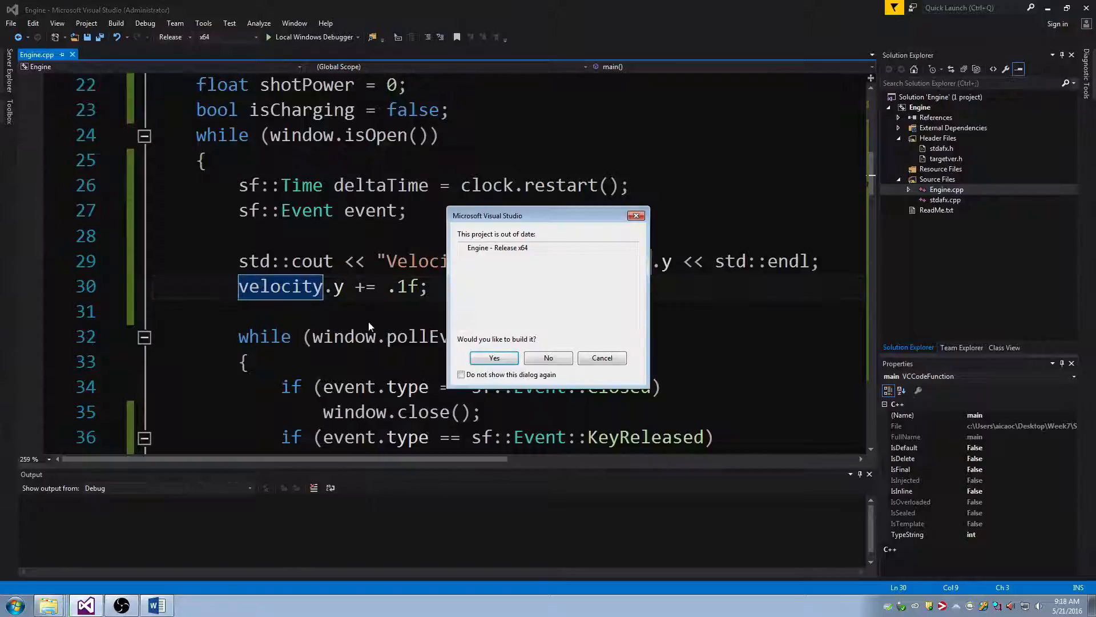
{"action": "left_click", "coordinate": [494, 358]}
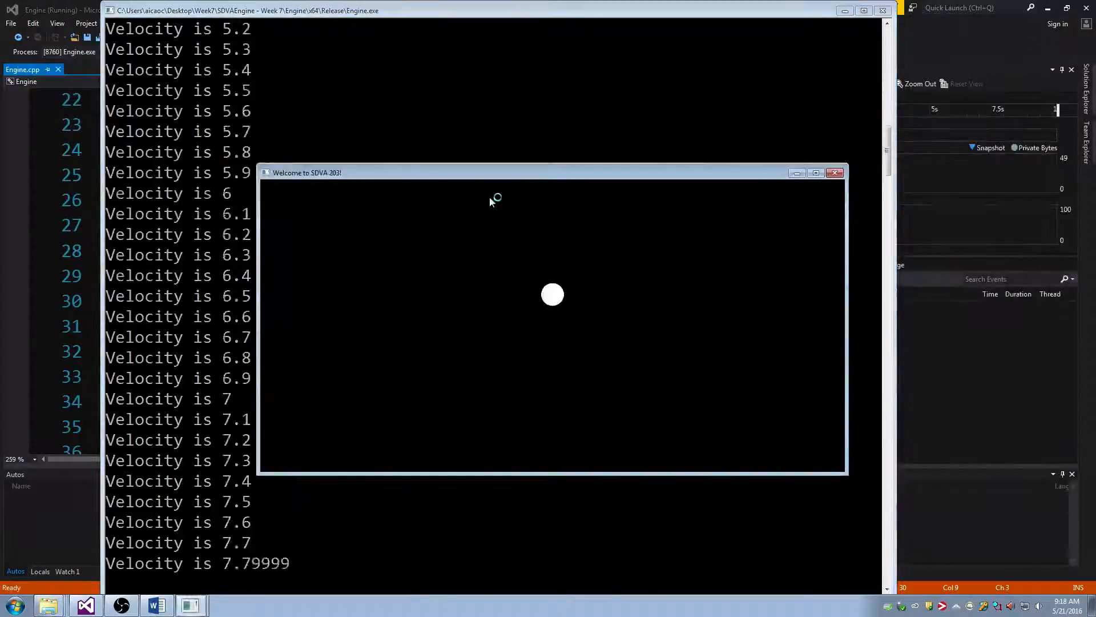
Examine the velocity values printed in the console alongside the moving ball, and close the console window.
{"action": "left_click_drag", "start_coordinate": [887, 540], "coordinate": [853, 540]}
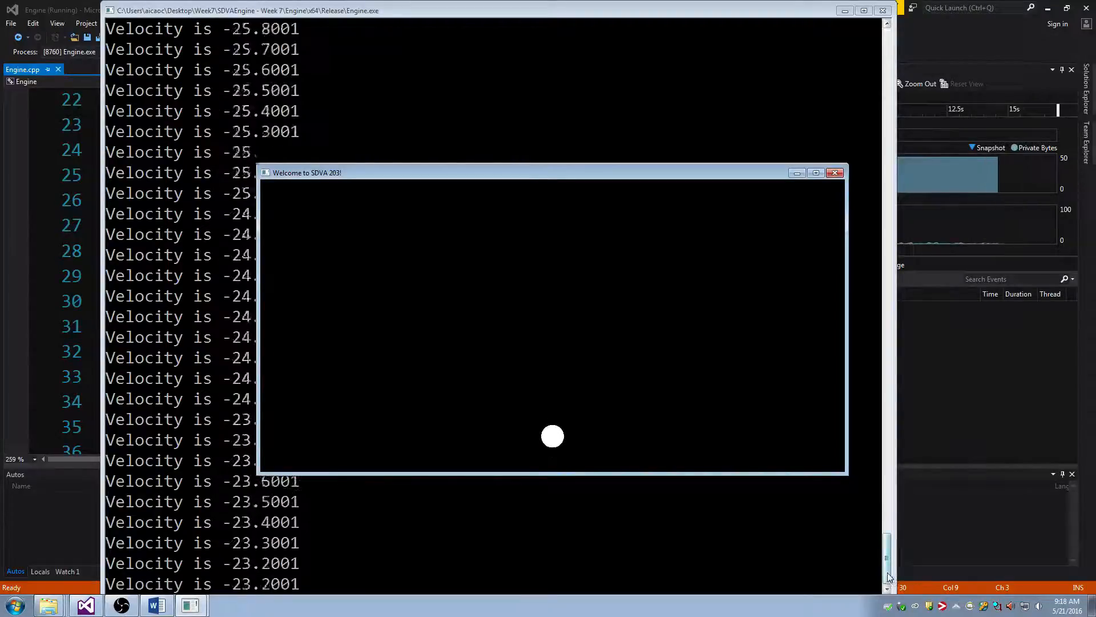
{"action": "mouse_move", "coordinate": [888, 575]}
{"action": "left_mouse_down"}
{"action": "mouse_move", "coordinate": [889, 550]}
{"action": "mouse_move", "coordinate": [891, 575]}
{"action": "left_mouse_up"}
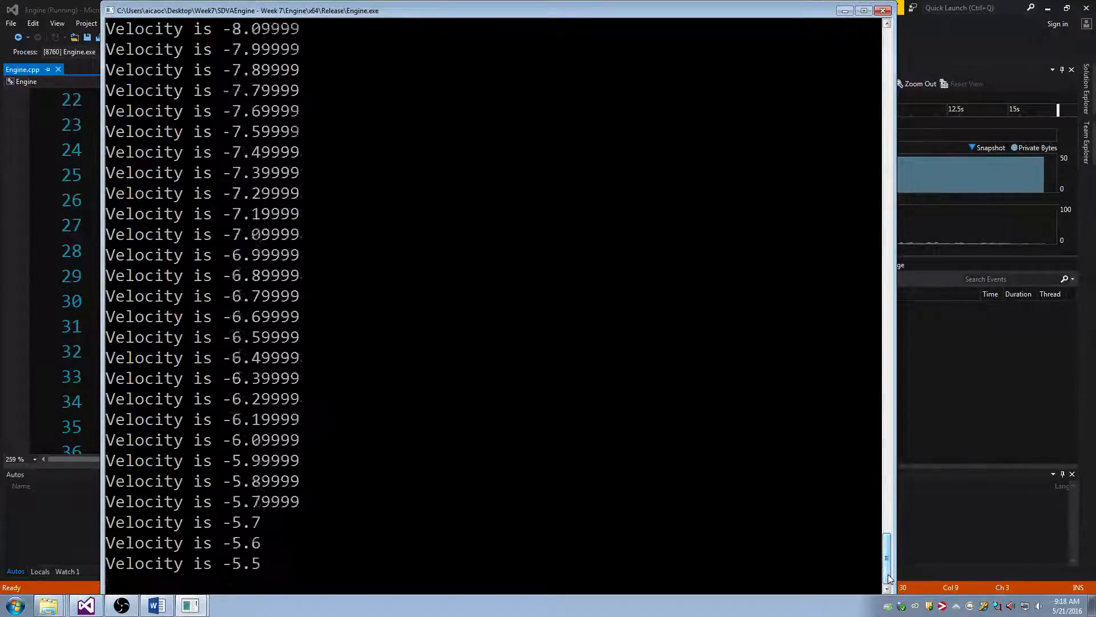
{"action": "key", "text": "alt+Tab"}
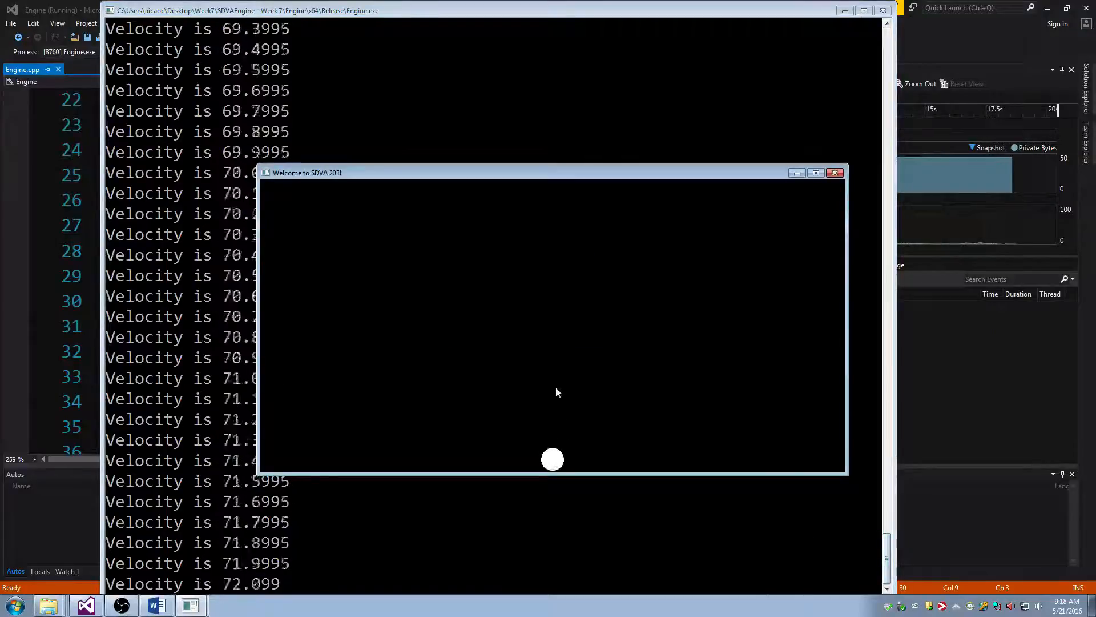
{"action": "left_click_drag", "start_coordinate": [888, 561], "coordinate": [870, 207]}
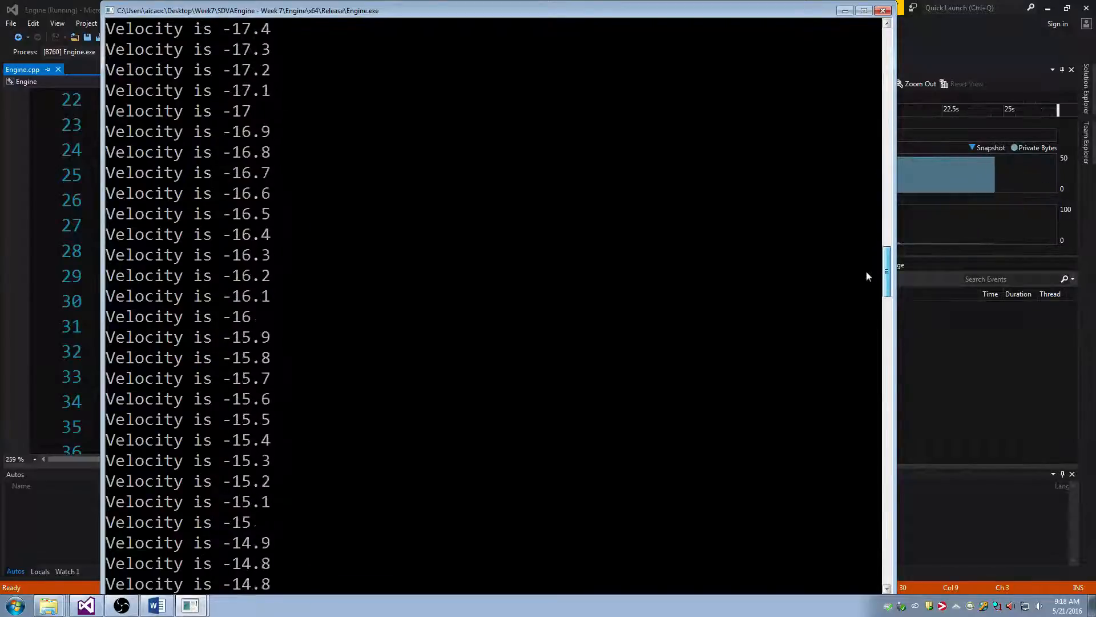
{"action": "left_click_drag", "start_coordinate": [866, 271], "coordinate": [863, 382]}
{"action": "left_click_drag", "start_coordinate": [856, 447], "coordinate": [858, 570]}
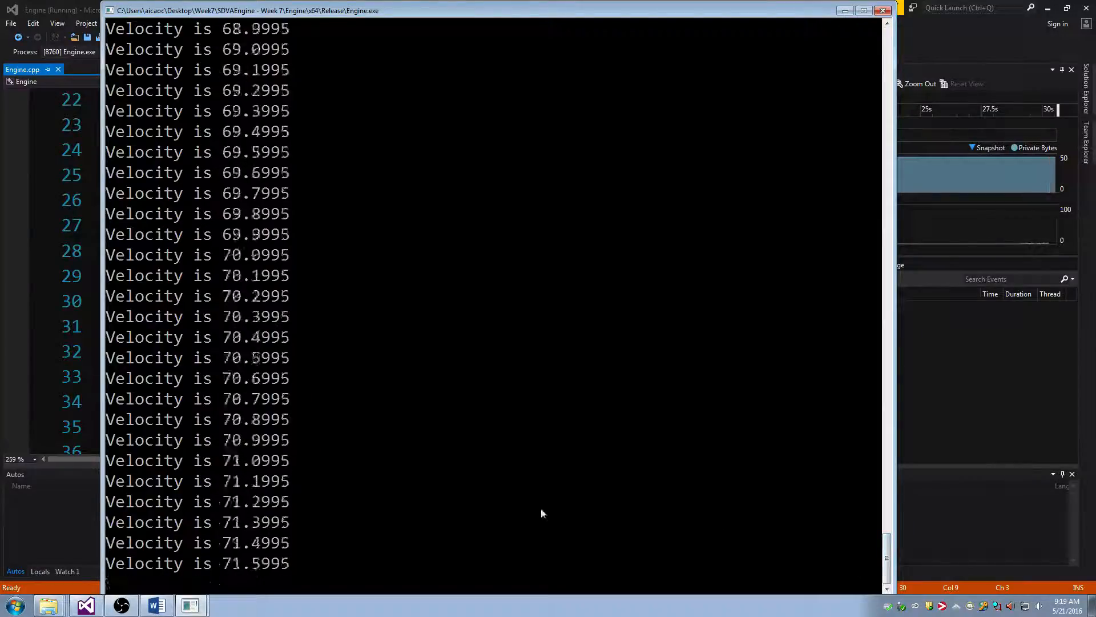
{"action": "left_click", "coordinate": [883, 10]}
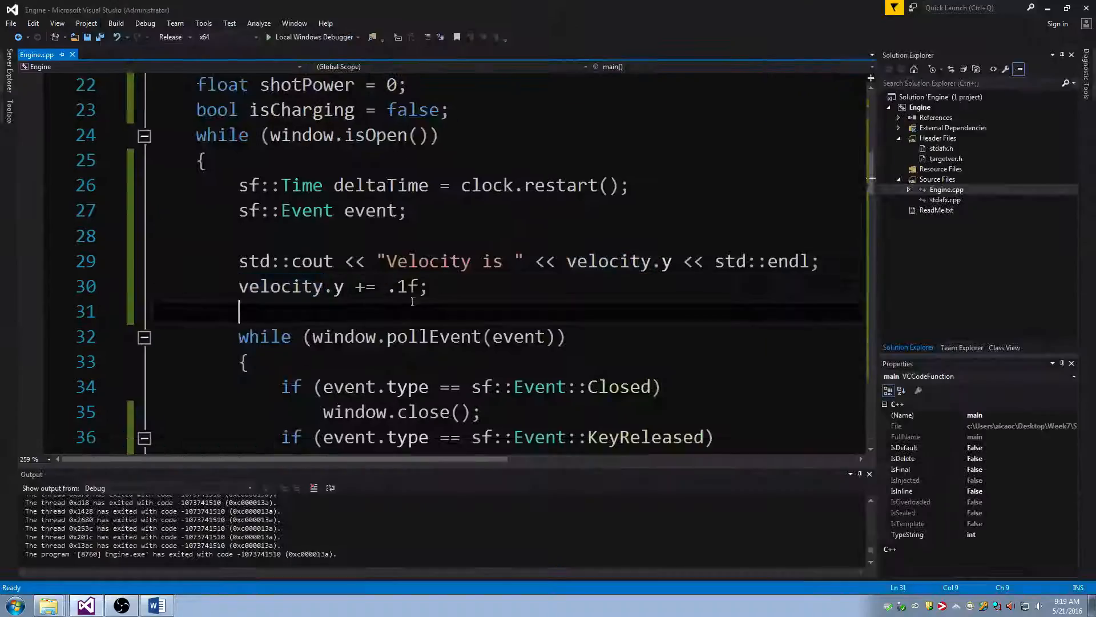
Change the velocity increment on line 30 to 1000.0f * deltaTime.asSeconds() and save Engine.cpp.
{"action": "left_click", "coordinate": [407, 286]}
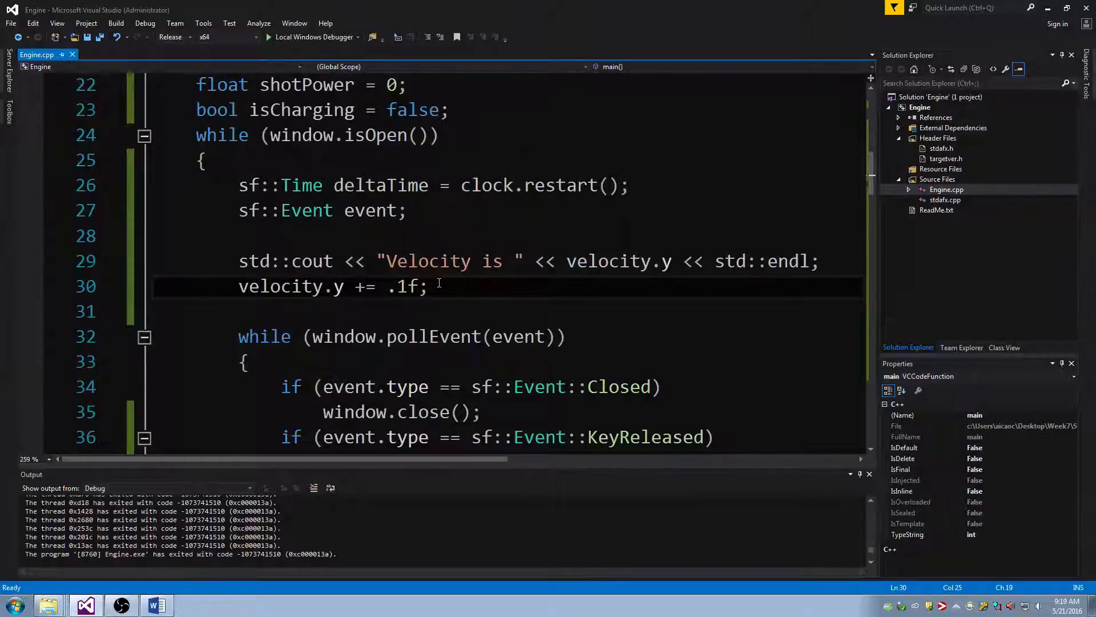
{"action": "key", "text": "BackSpace"}
{"action": "key", "text": "BackSpace"}
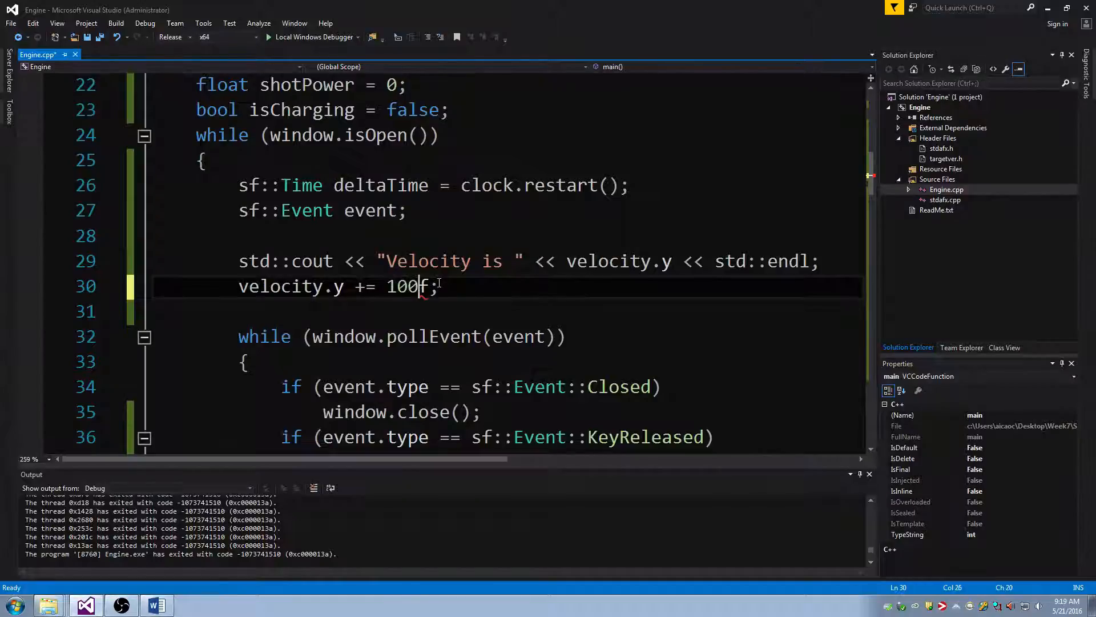
{"action": "type", "text": "1000.0f "}
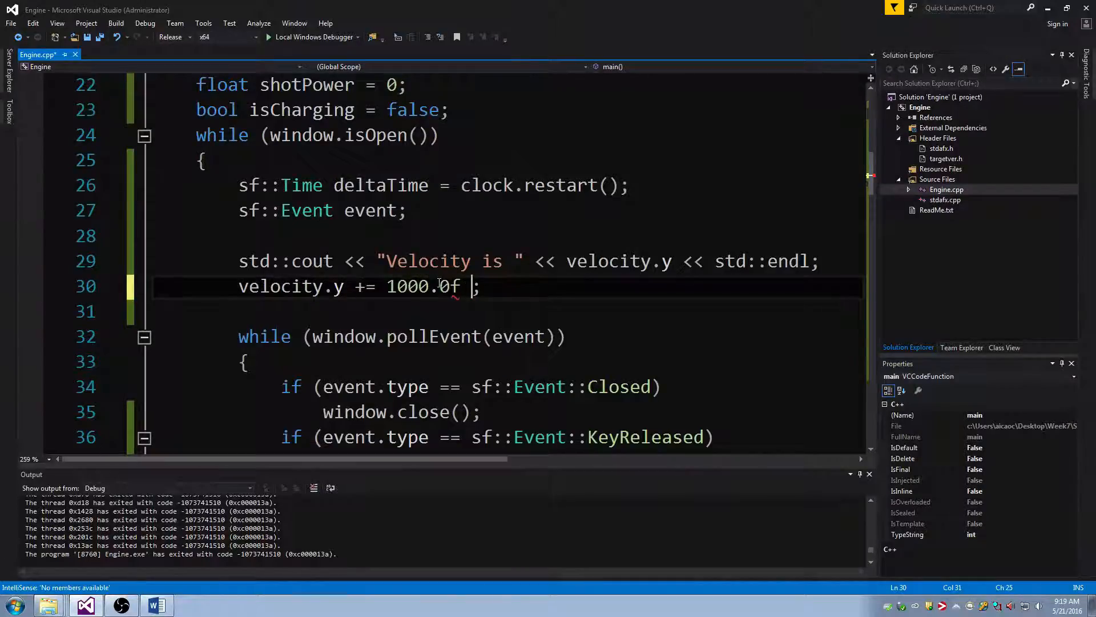
{"action": "type", "text": "atim"}
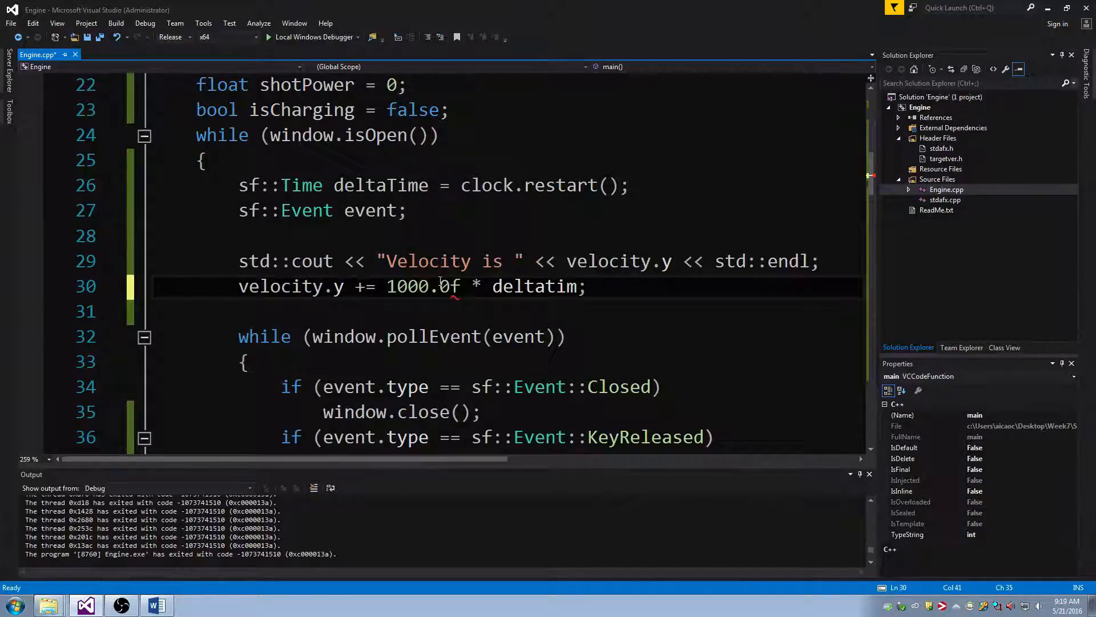
{"action": "type", "text": "econds()"}
{"action": "key", "text": "ctrl+s"}
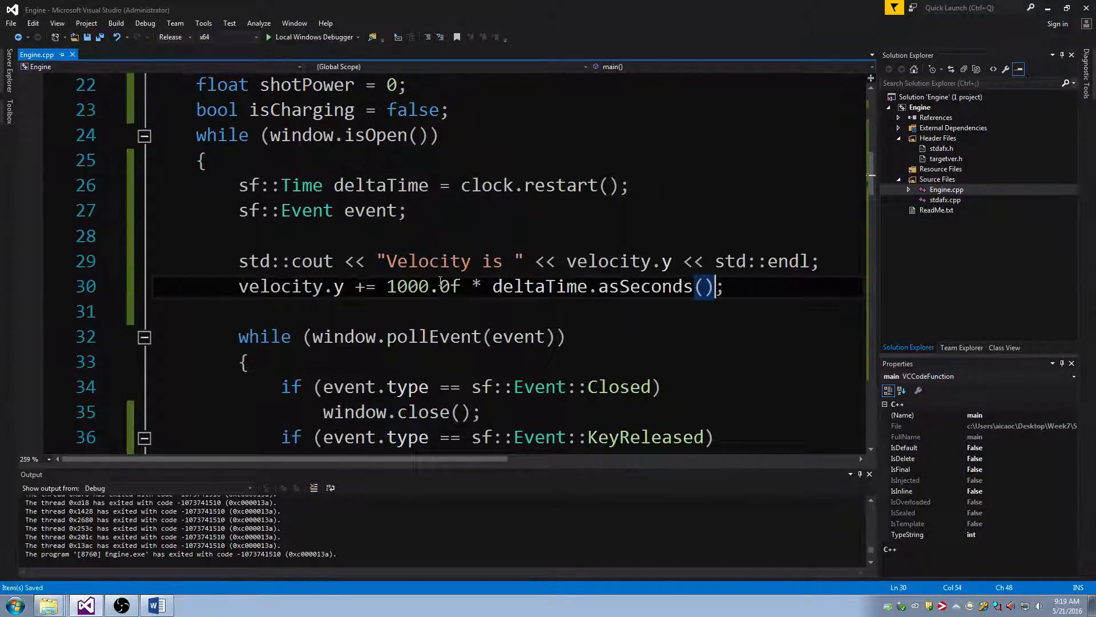
Rebuild and run the program to check the time-based velocity output, and close its window.
{"action": "key", "text": "F5"}
{"action": "left_click", "coordinate": [494, 358]}
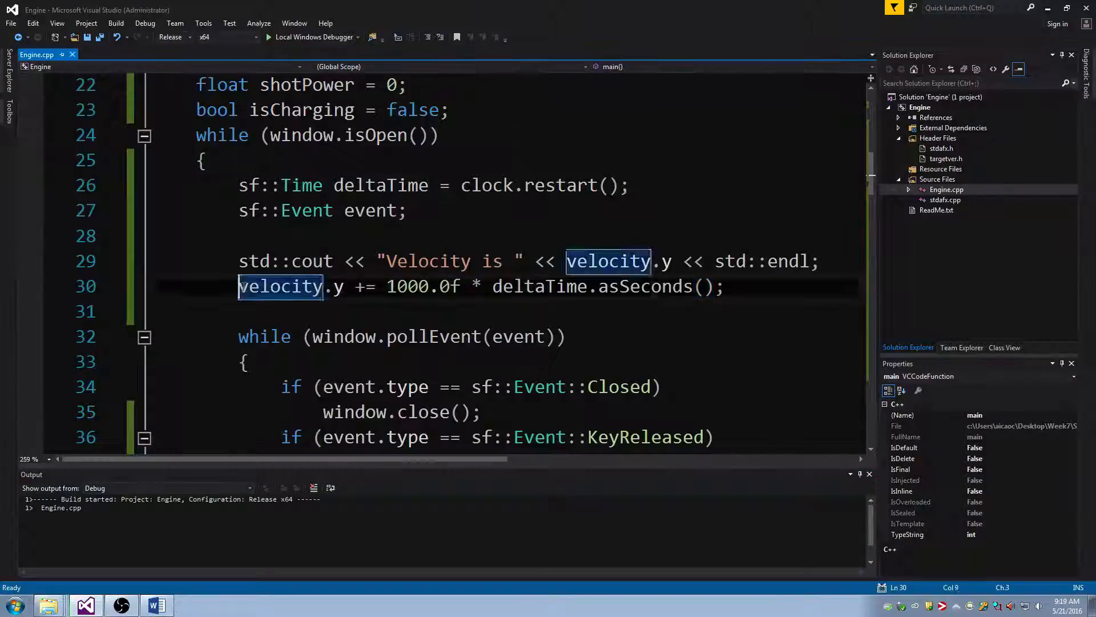
{"action": "left_click_drag", "start_coordinate": [238, 286], "coordinate": [461, 286]}
{"action": "left_click_drag", "start_coordinate": [366, 286], "coordinate": [475, 287]}
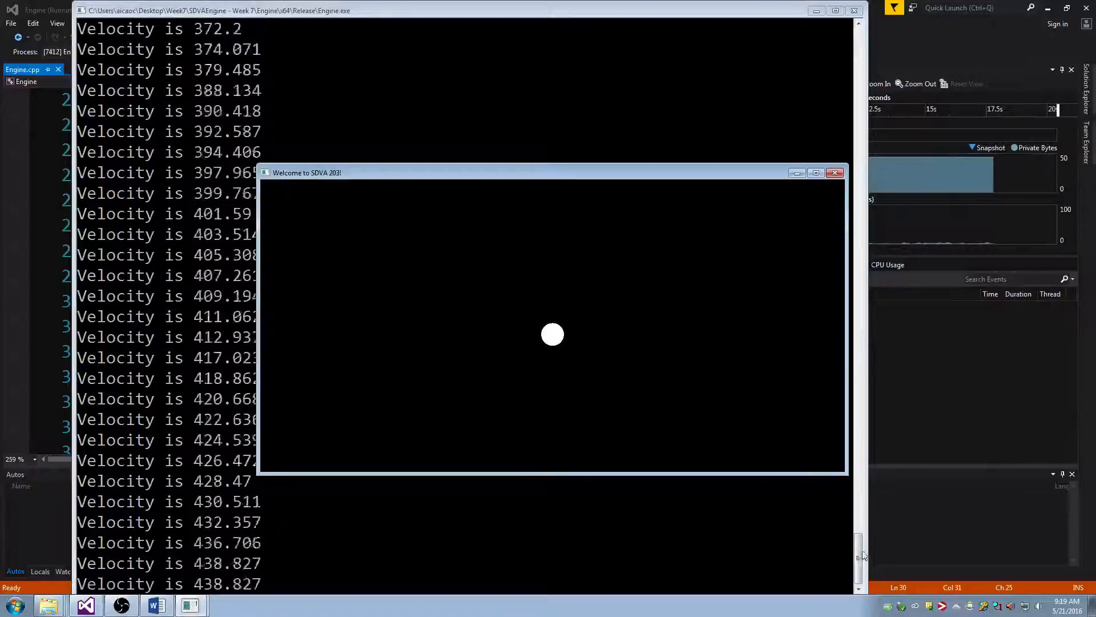
{"action": "left_click", "coordinate": [836, 172]}
{"action": "left_click", "coordinate": [611, 284]}
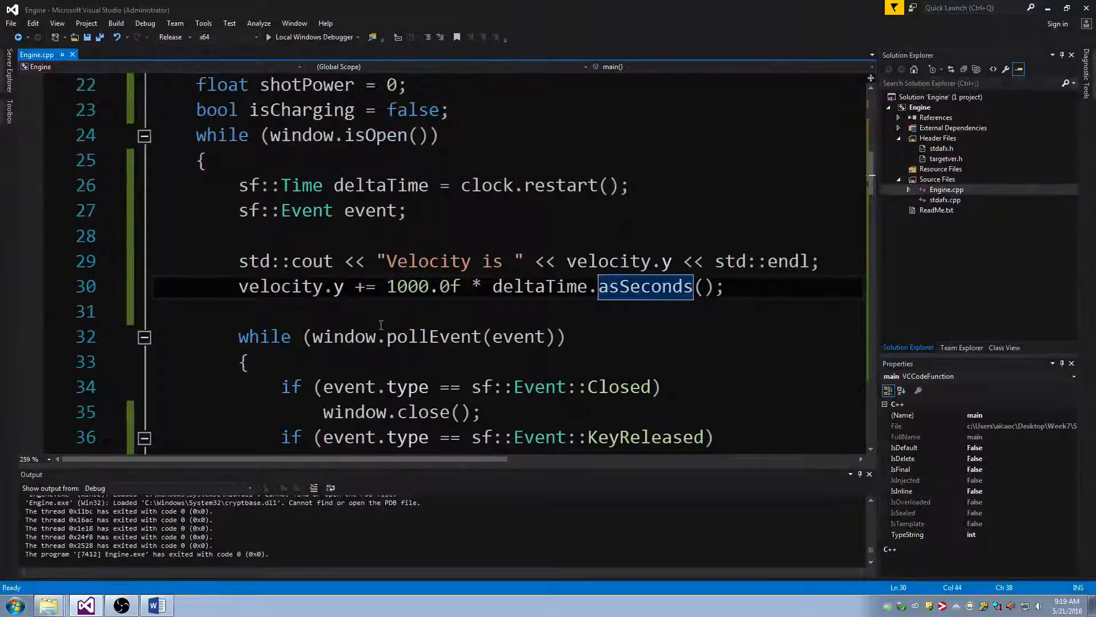
{"action": "left_click", "coordinate": [346, 389]}
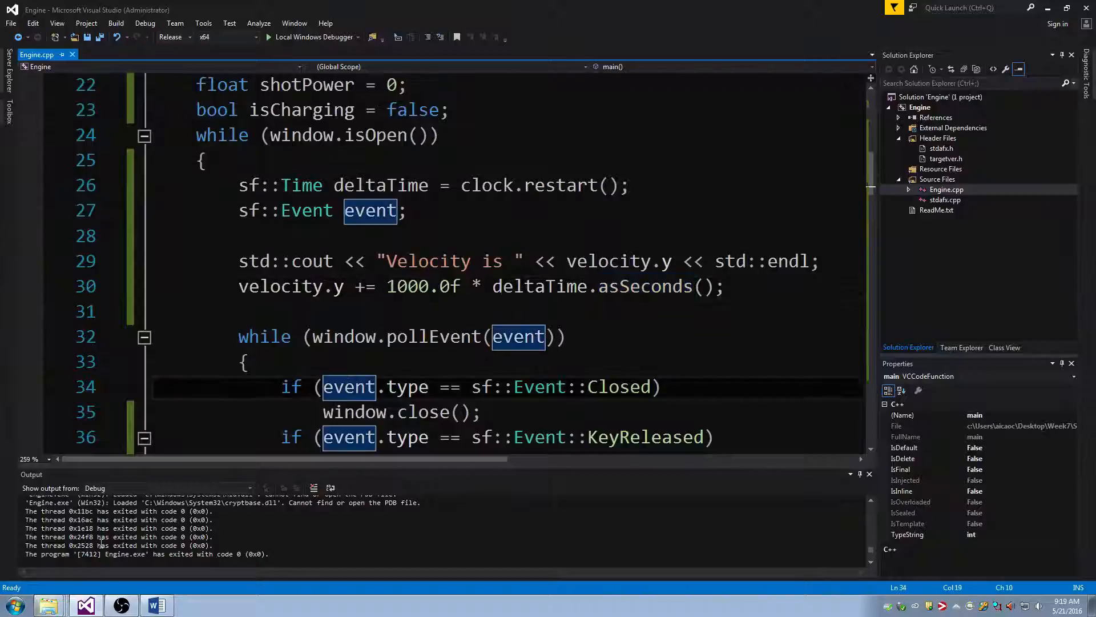
Launch Excel and create a blank workbook.
{"action": "key", "text": "super"}
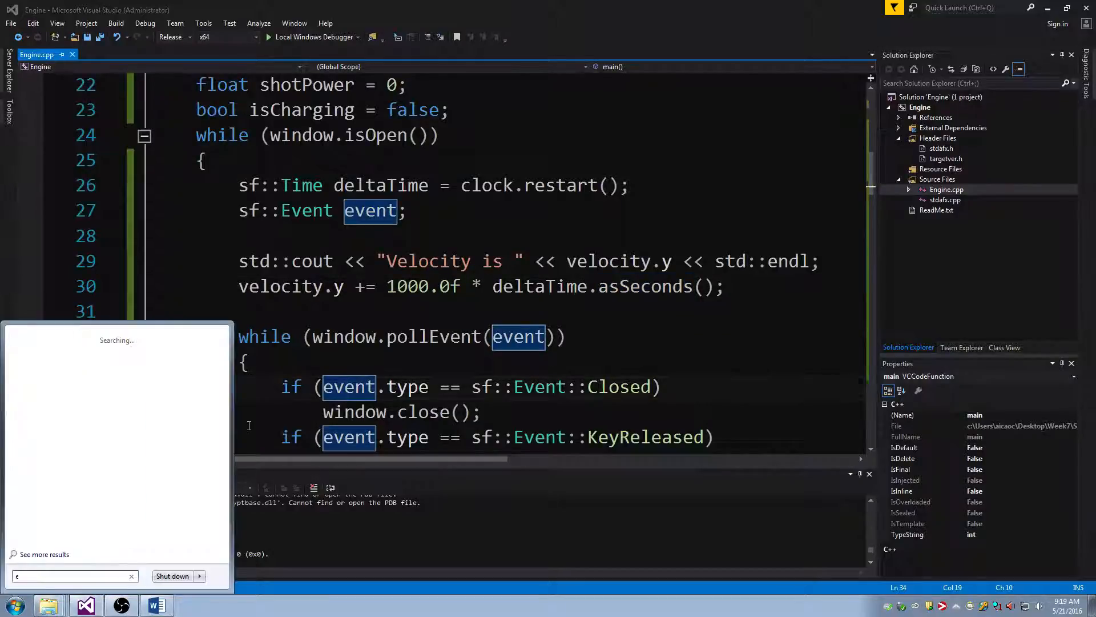
{"action": "type", "text": "cmd"}
{"action": "key", "text": "Return"}
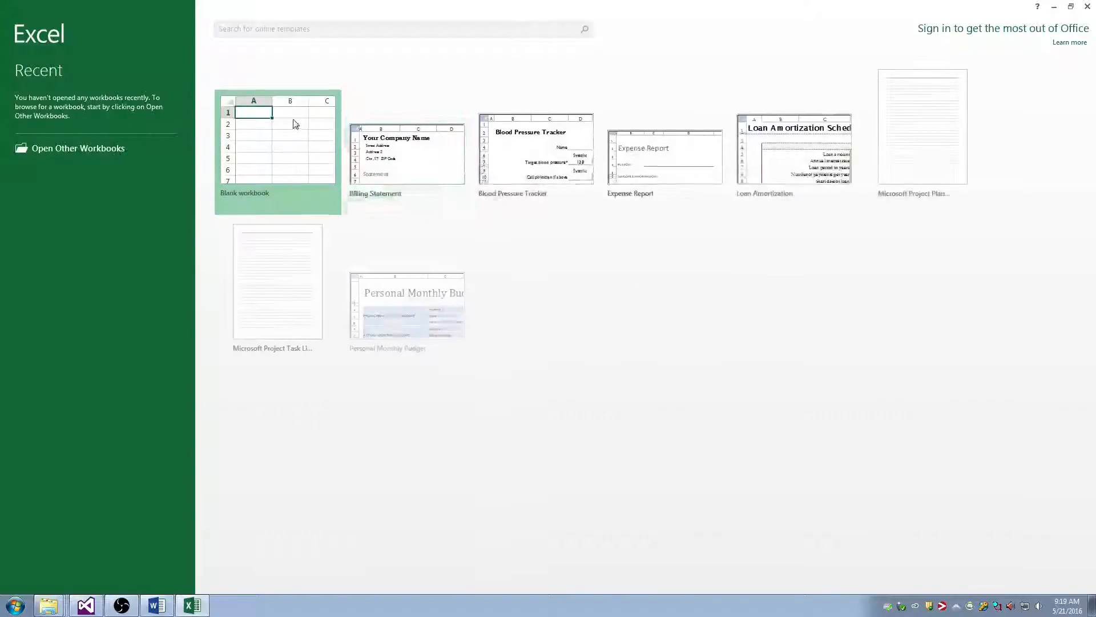
{"action": "left_click", "coordinate": [294, 120]}
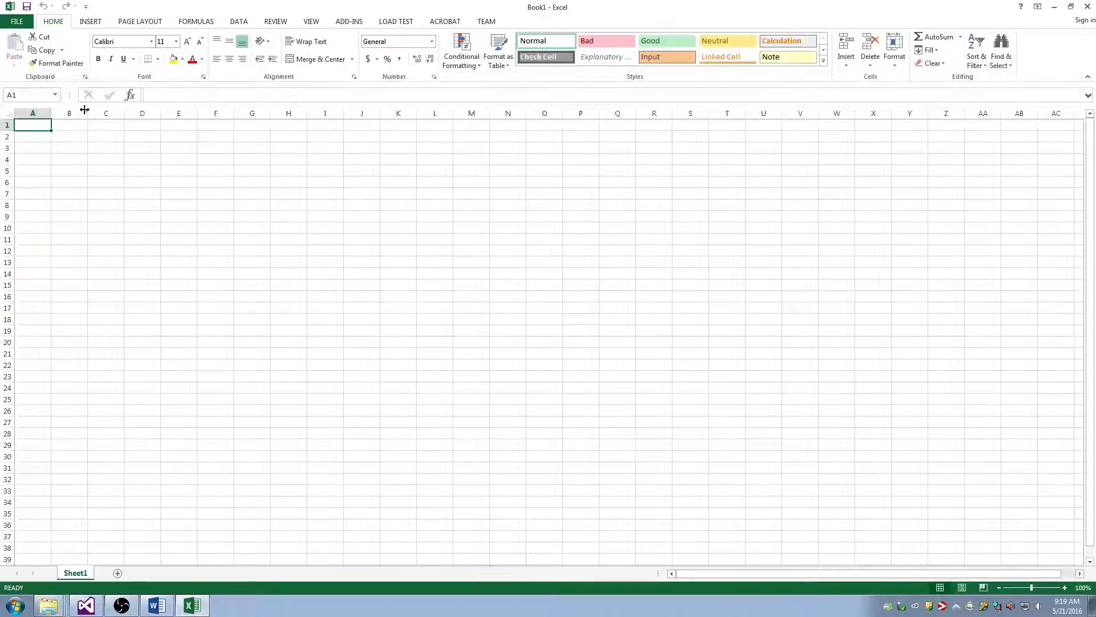
Enter the headers Position, Velocity and Acceleration in cells A1 to C1.
{"action": "type", "text": "Position"}
{"action": "key", "text": "Tab"}
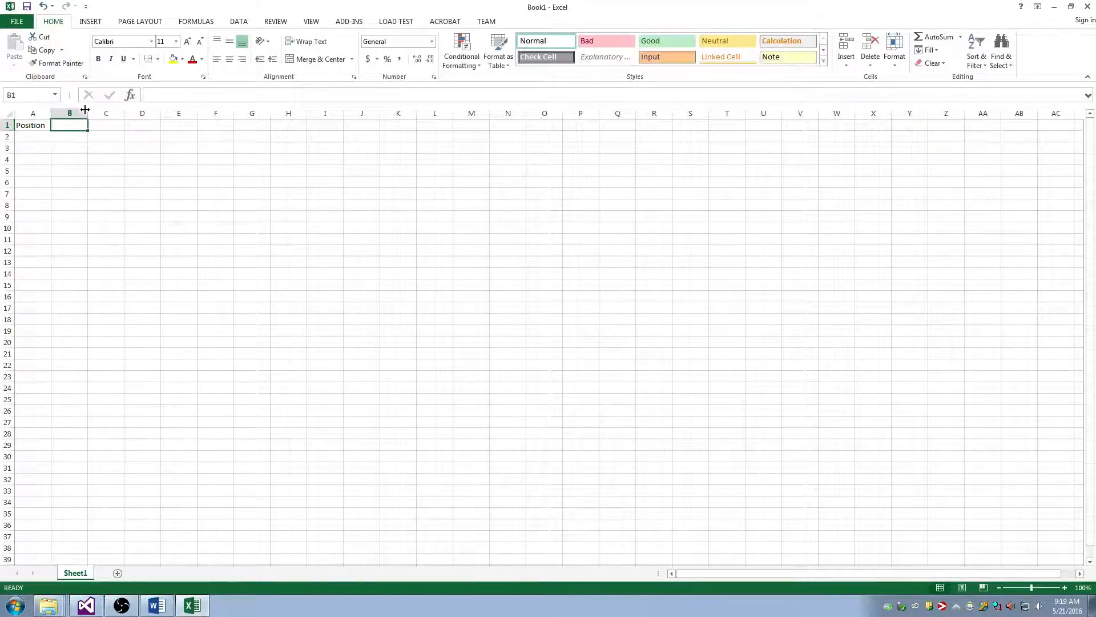
{"action": "type", "text": "Velocity"}
{"action": "key", "text": "Tab"}
{"action": "type", "text": "Acc"}
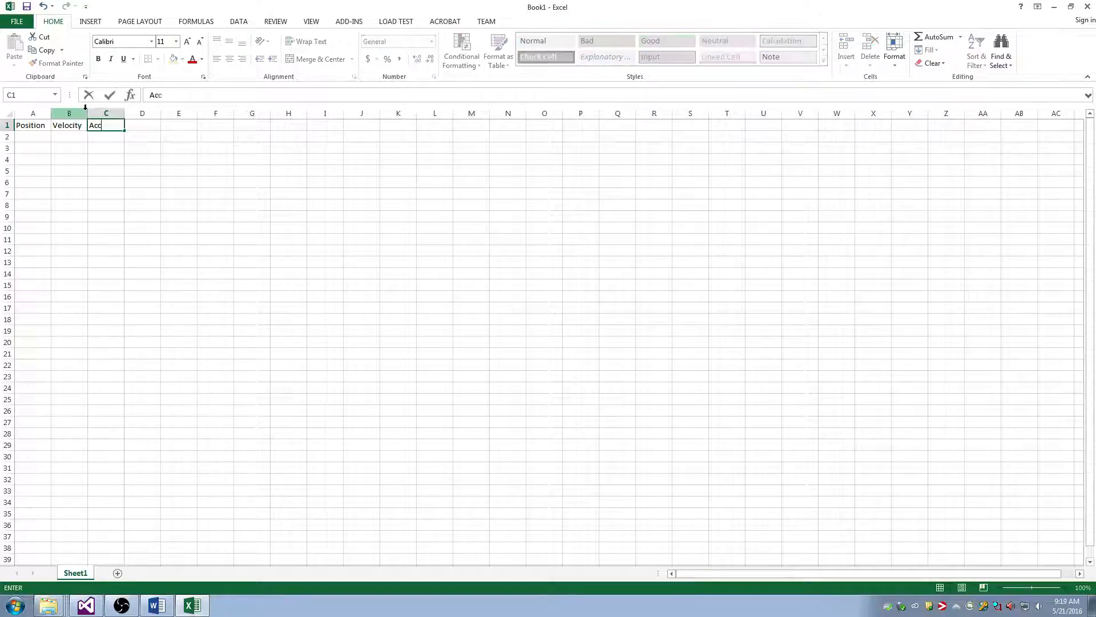
{"action": "type", "text": "eleration"}
{"action": "key", "text": "Return"}
{"action": "scroll", "coordinate": [113, 184], "scroll_direction": "up", "scroll_amount": 13, "text": "ctrl"}
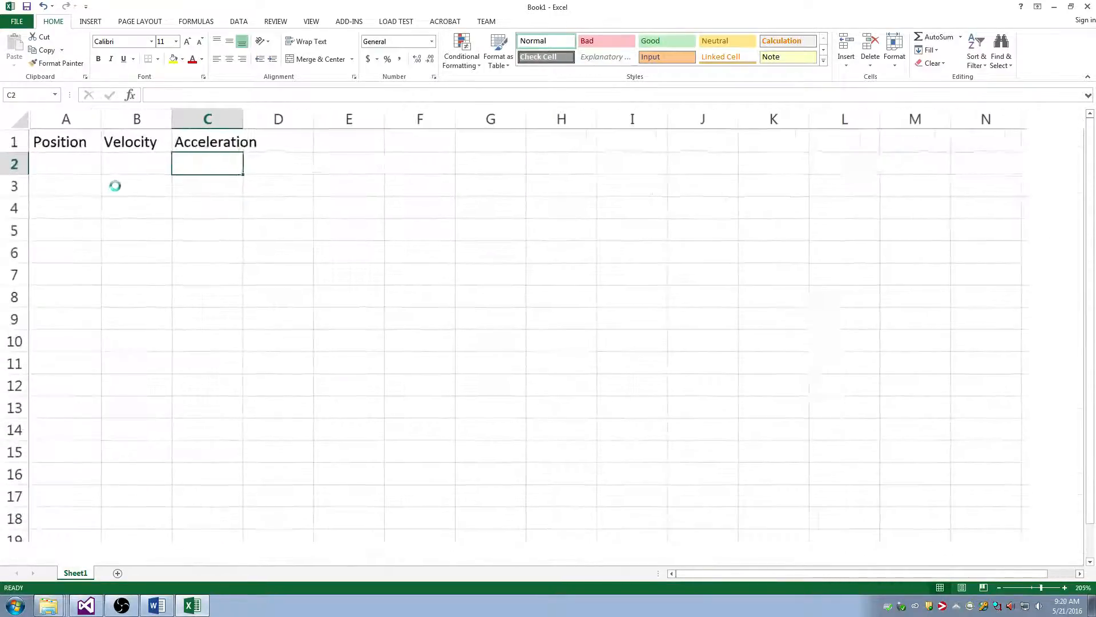
Auto-fit column C to its Acceleration header and enter 500 in cell C2.
{"action": "key", "text": "Left"}
{"action": "key", "text": "Left"}
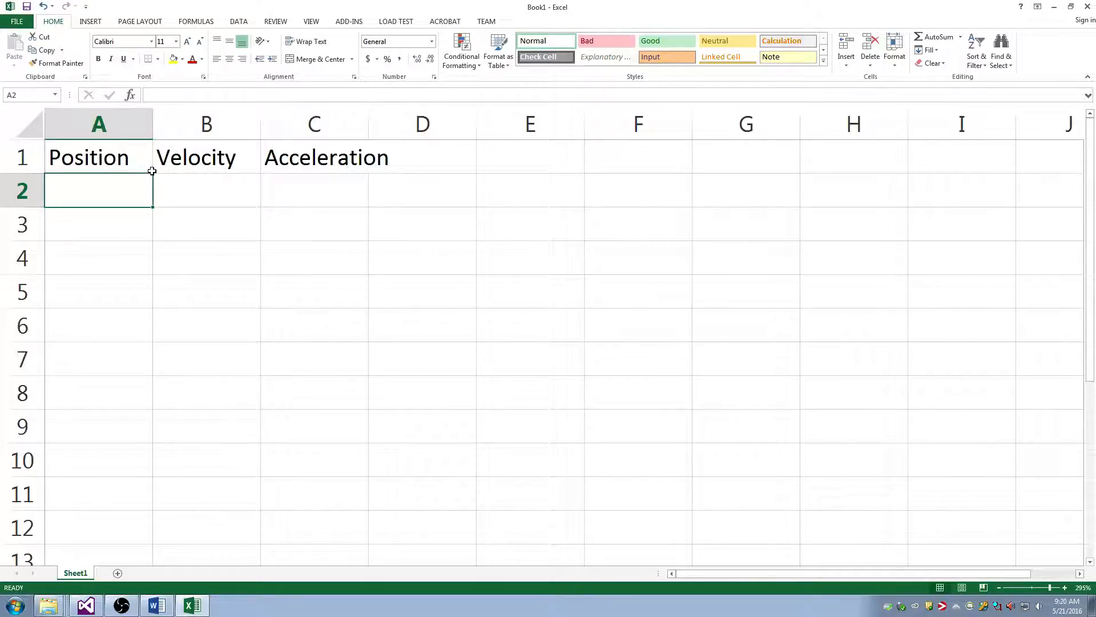
{"action": "double_click", "coordinate": [368, 124]}
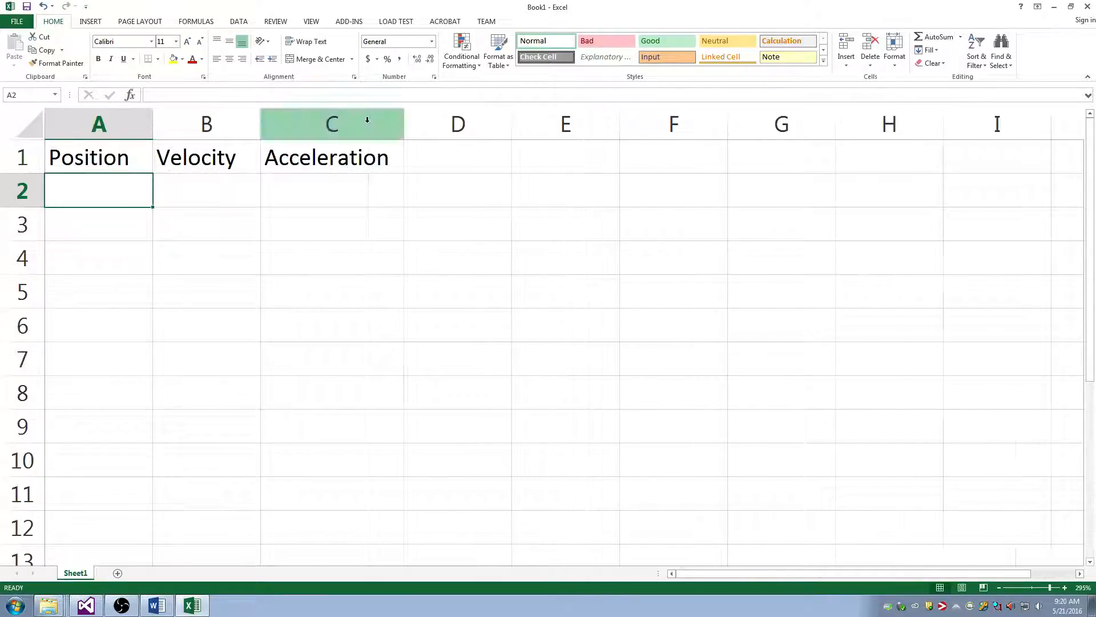
{"action": "left_click", "coordinate": [258, 198]}
{"action": "left_click", "coordinate": [320, 193]}
{"action": "type", "text": "500"}
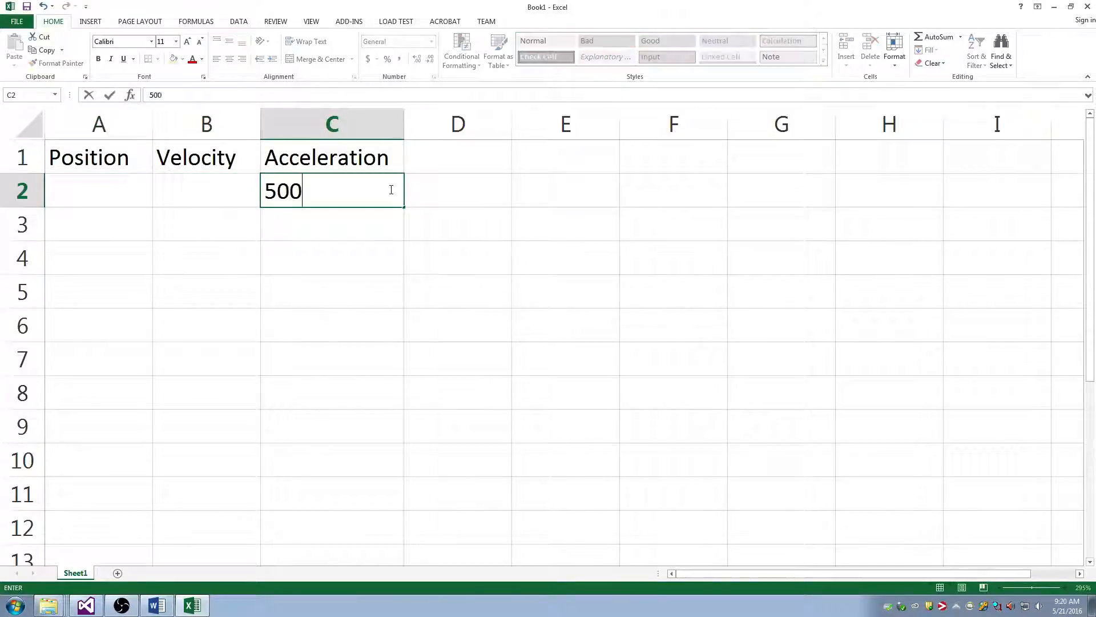
{"action": "key", "text": "Return"}
{"action": "left_click", "coordinate": [390, 189]}
{"action": "key", "text": "ctrl+c"}
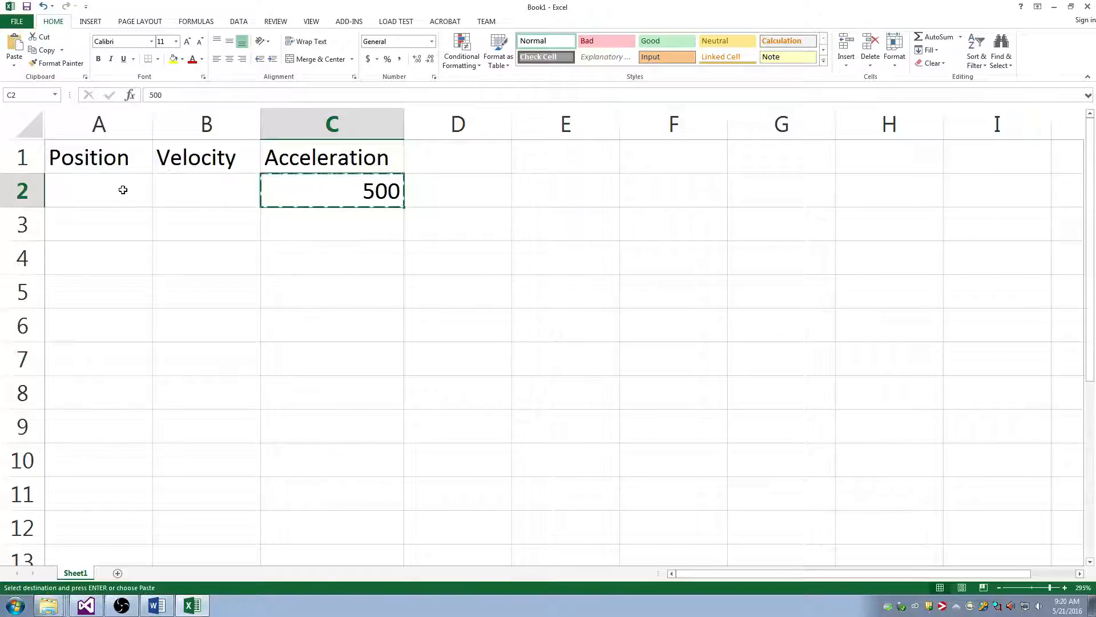
{"action": "right_click", "coordinate": [72, 131]}
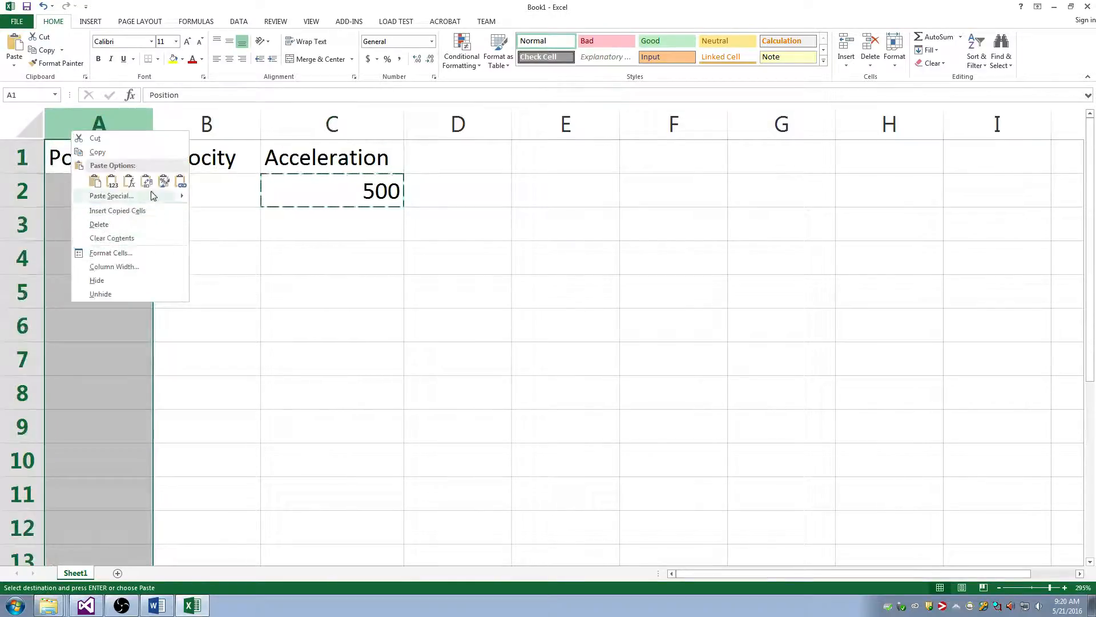
{"action": "left_click", "coordinate": [92, 23]}
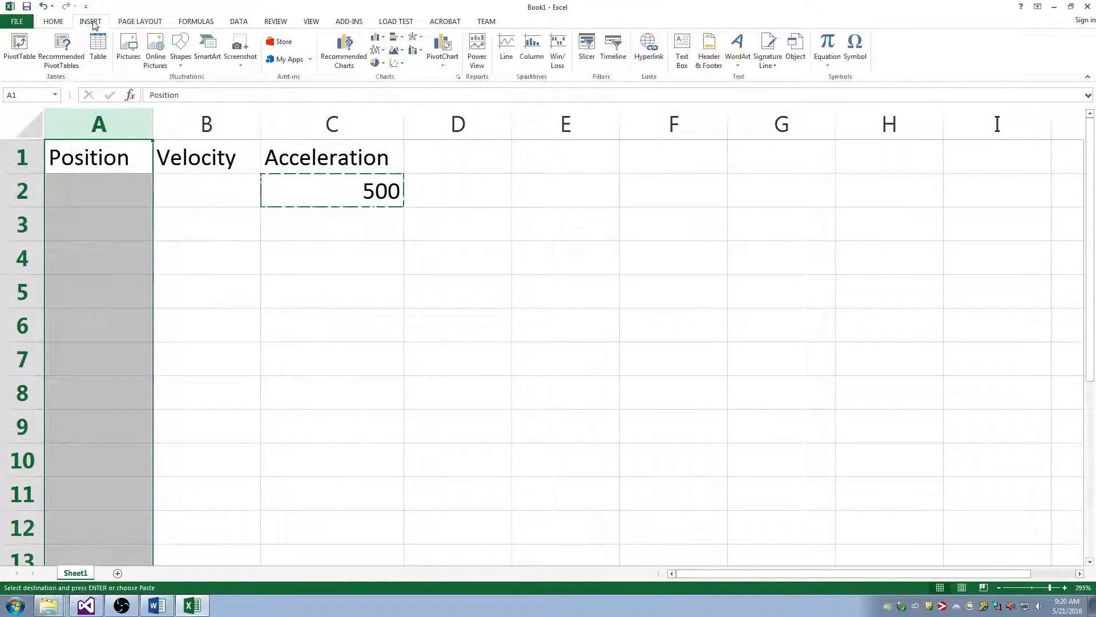
{"action": "right_click", "coordinate": [105, 123]}
{"action": "left_click", "coordinate": [86, 124]}
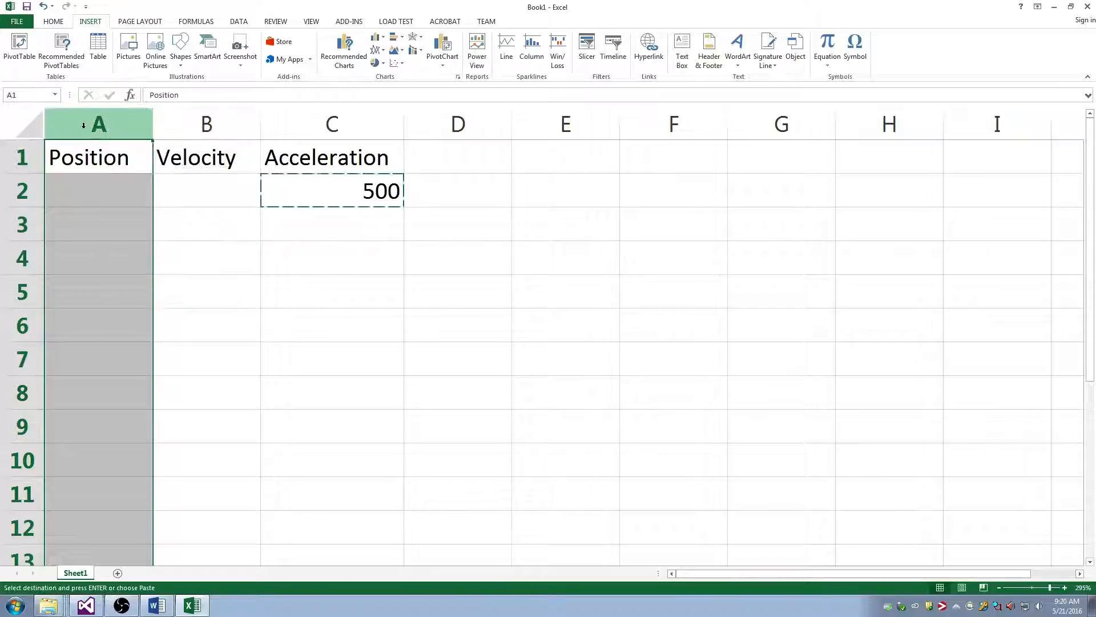
{"action": "right_click", "coordinate": [110, 124]}
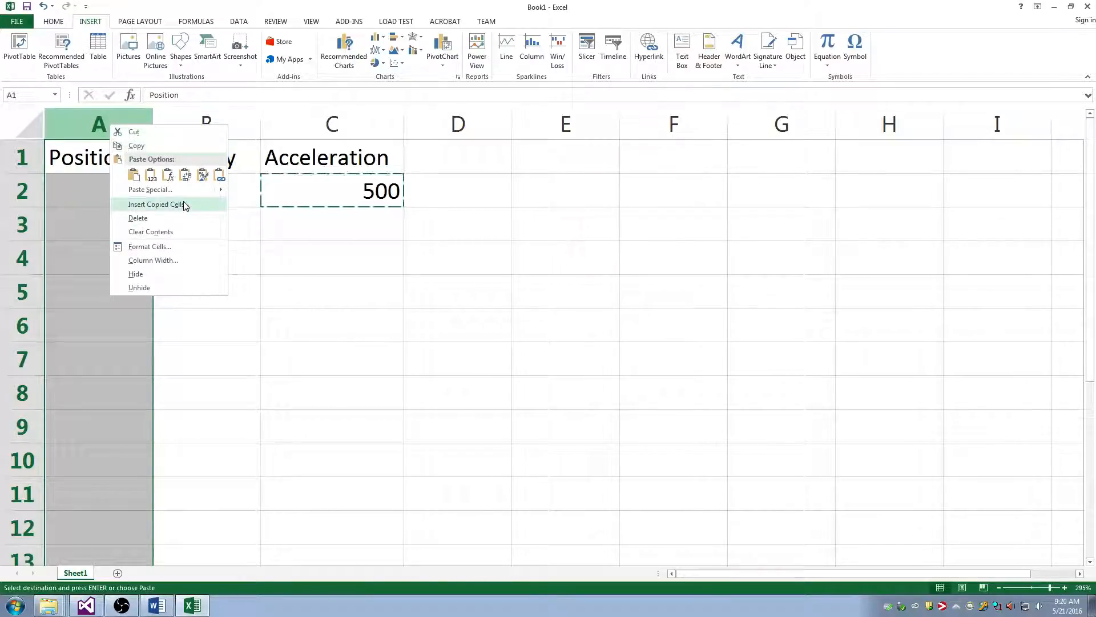
{"action": "left_click", "coordinate": [221, 126]}
{"action": "right_click", "coordinate": [224, 129]}
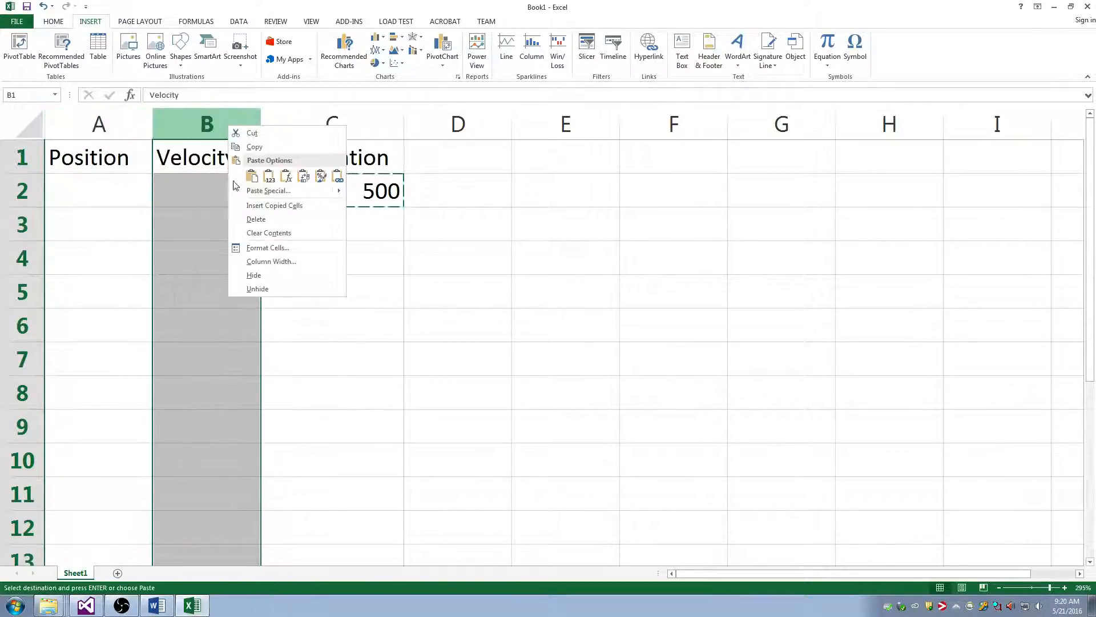
{"action": "left_click", "coordinate": [188, 22]}
{"action": "left_click", "coordinate": [92, 21]}
Insert a new sheet column before Position and enter the header Time in A1.
{"action": "left_click", "coordinate": [113, 143]}
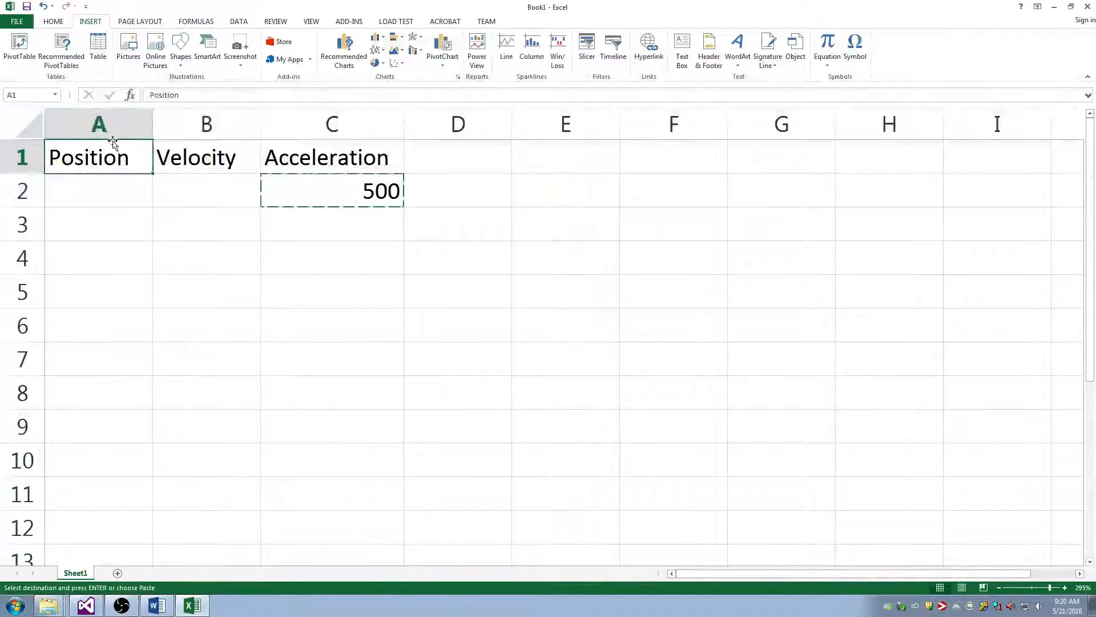
{"action": "left_click", "coordinate": [53, 22]}
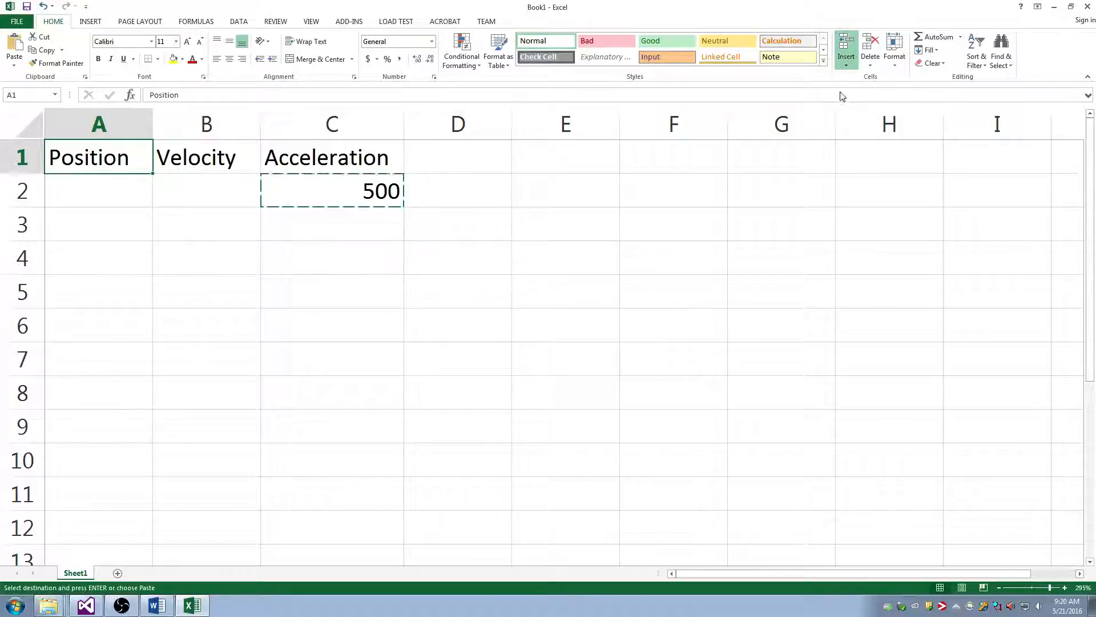
{"action": "left_click", "coordinate": [862, 105]}
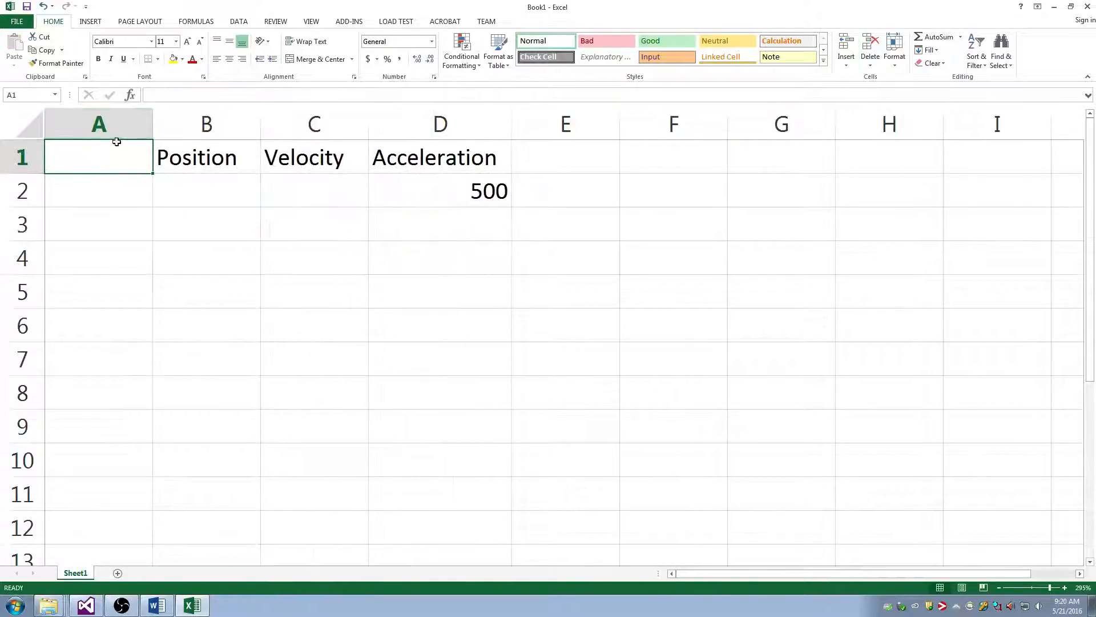
{"action": "type", "text": "Time"}
{"action": "key", "text": "Return"}
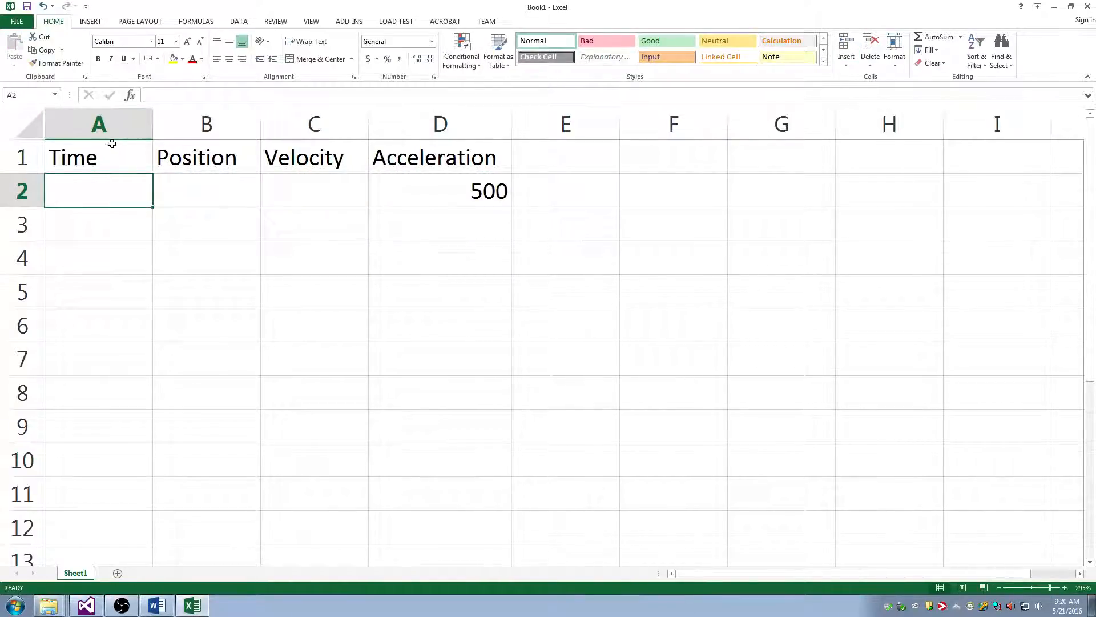
Apply the Good cell style to the header row A1:D1.
{"action": "left_click_drag", "start_coordinate": [117, 155], "coordinate": [456, 156]}
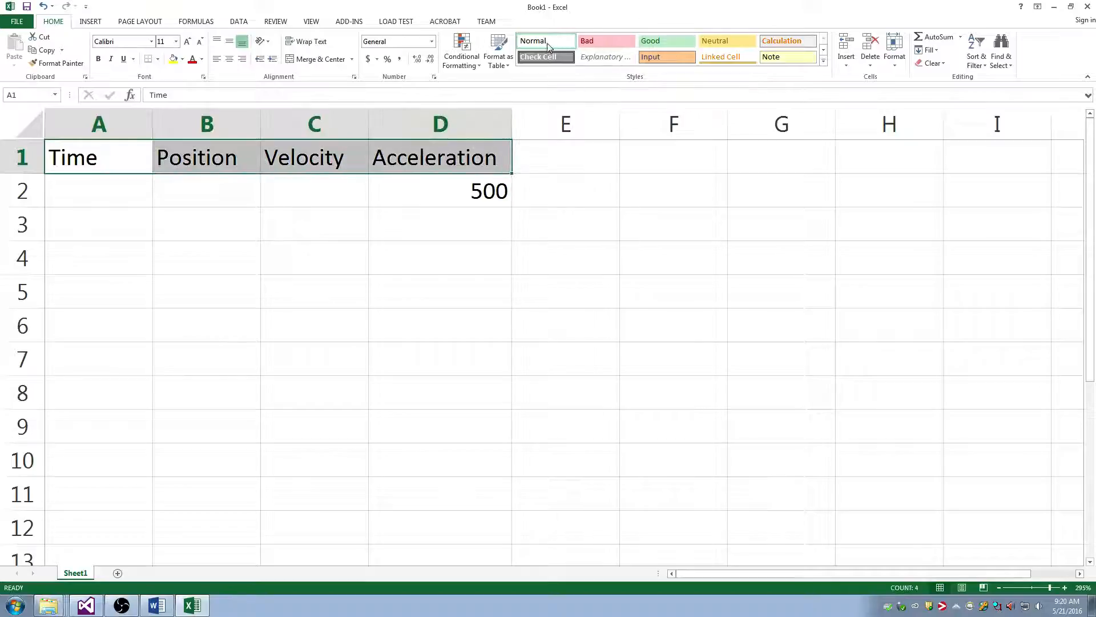
{"action": "left_click", "coordinate": [201, 225]}
{"action": "left_click_drag", "start_coordinate": [98, 165], "coordinate": [487, 161]}
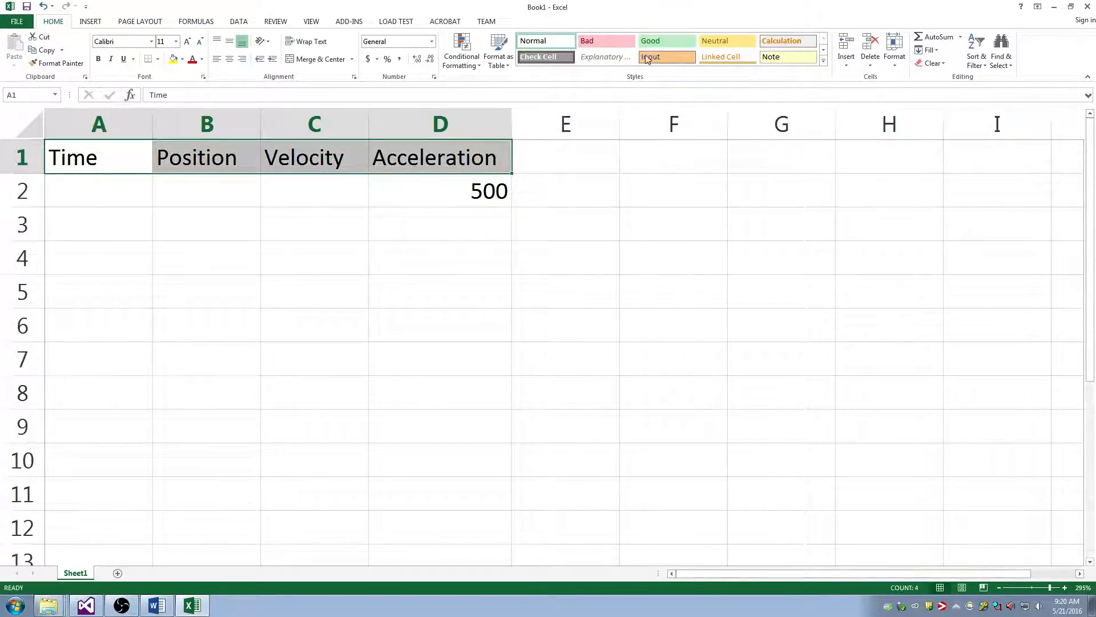
{"action": "left_click", "coordinate": [665, 41]}
{"action": "left_click", "coordinate": [143, 288]}
Enter the time values 0 in cell A2 and 1 in cell A3.
{"action": "left_click", "coordinate": [101, 194]}
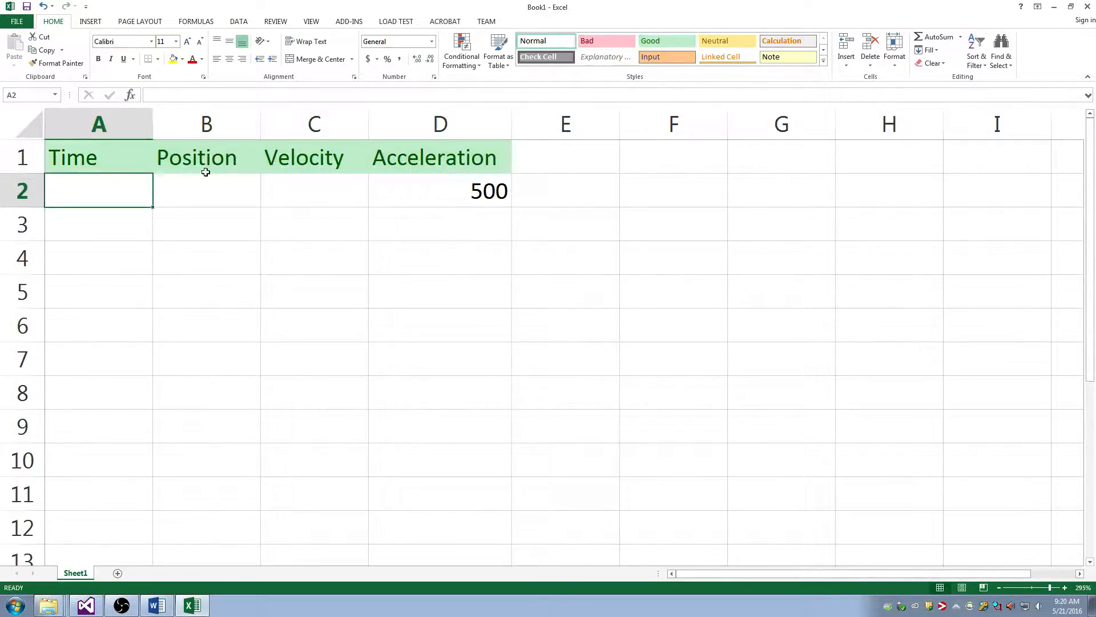
{"action": "type", "text": "0"}
{"action": "key", "text": "Return"}
{"action": "type", "text": "1"}
{"action": "key", "text": "Return"}
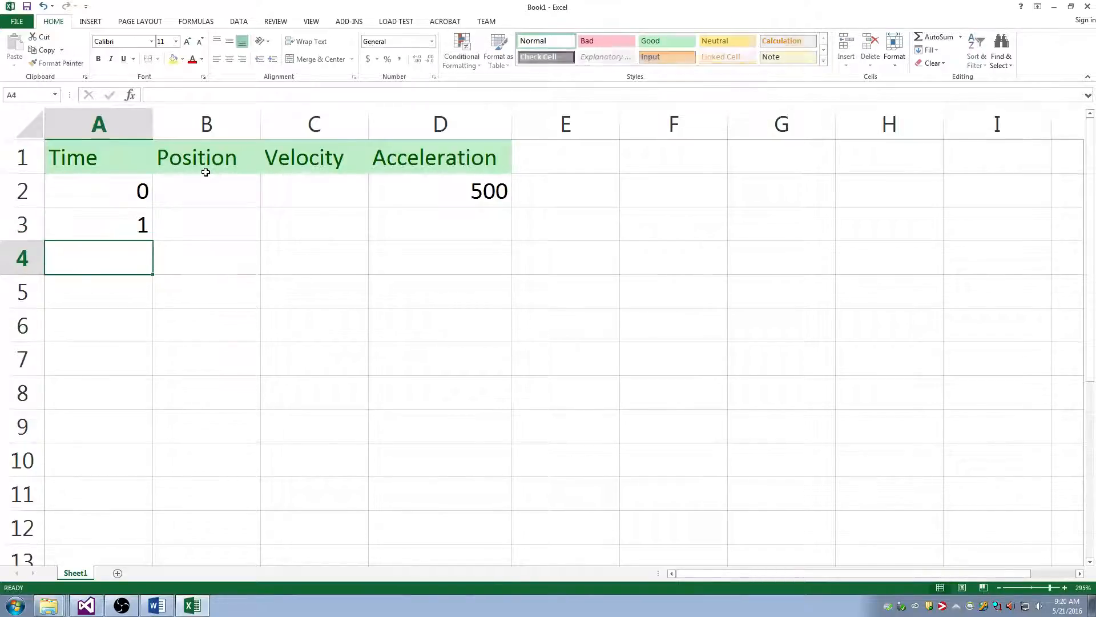
Try to extend the time values by filling cell A3 down through A9.
{"action": "left_click", "coordinate": [153, 238]}
{"action": "left_click", "coordinate": [150, 238]}
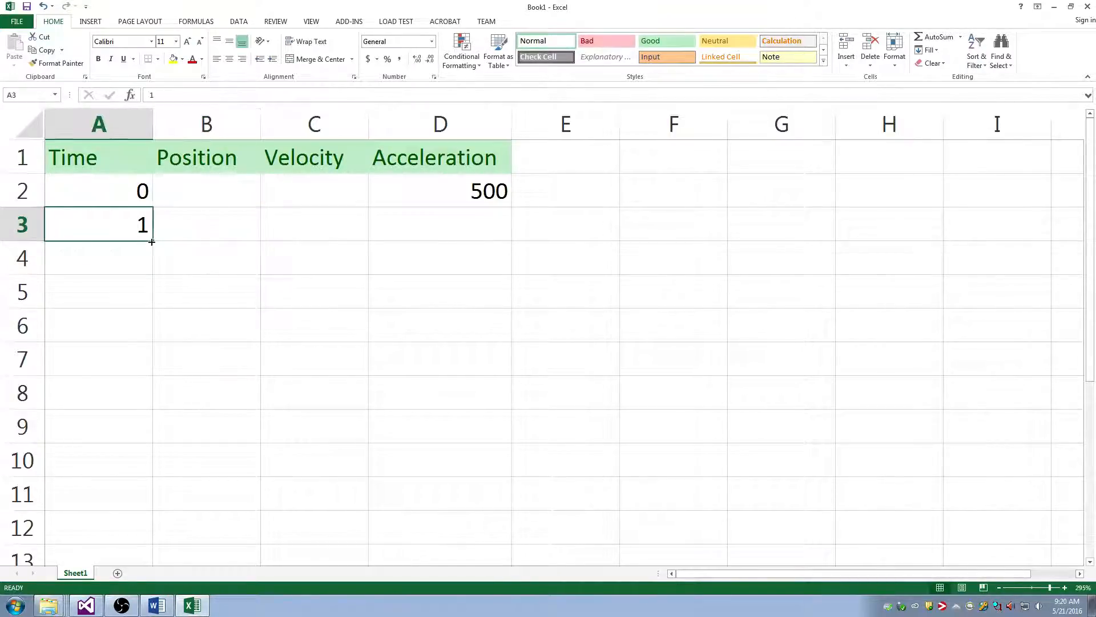
{"action": "left_click_drag", "start_coordinate": [152, 241], "coordinate": [152, 426]}
Enter 2 in cell A4 and fill it down through A9 as a series.
{"action": "left_click", "coordinate": [133, 255]}
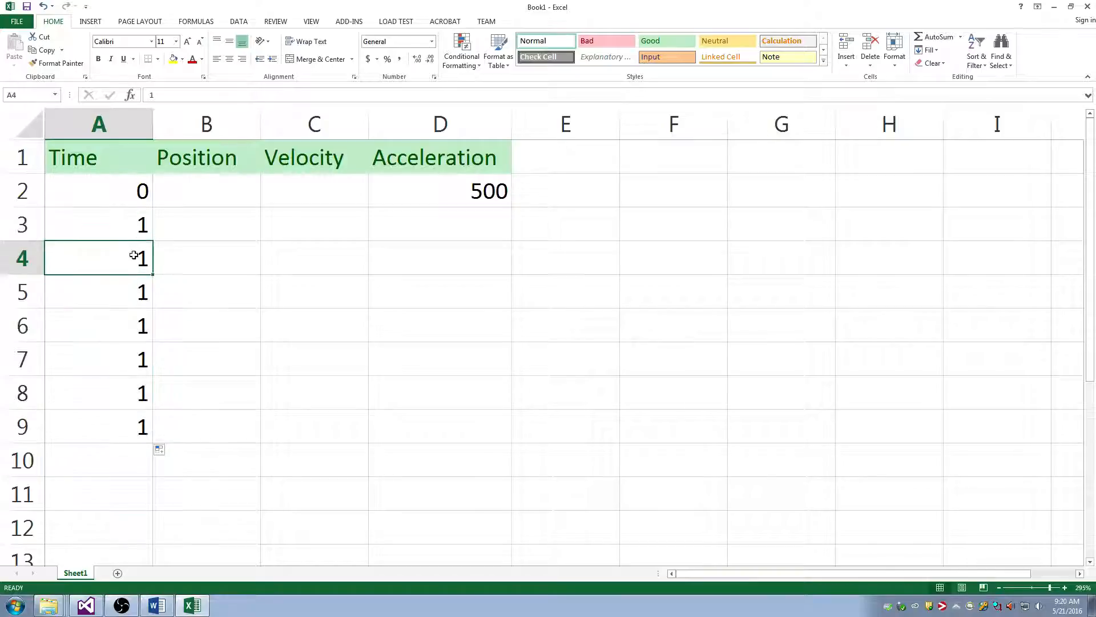
{"action": "type", "text": "2"}
{"action": "key", "text": "ctrl+Return"}
{"action": "left_click_drag", "start_coordinate": [152, 275], "coordinate": [146, 439]}
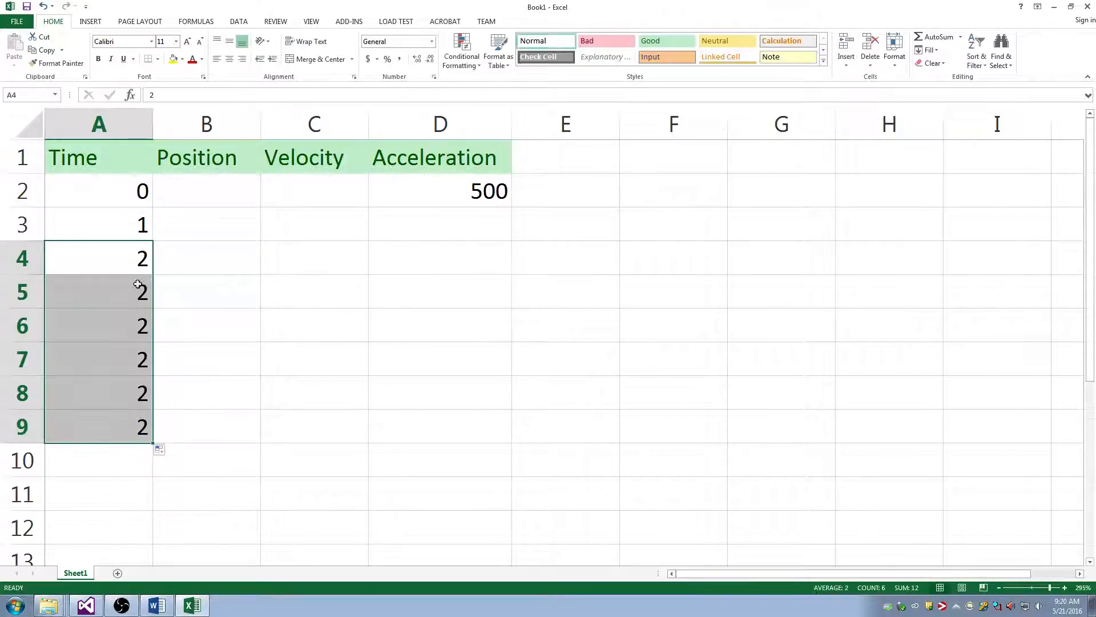
{"action": "left_click", "coordinate": [138, 283]}
{"action": "left_click", "coordinate": [160, 449]}
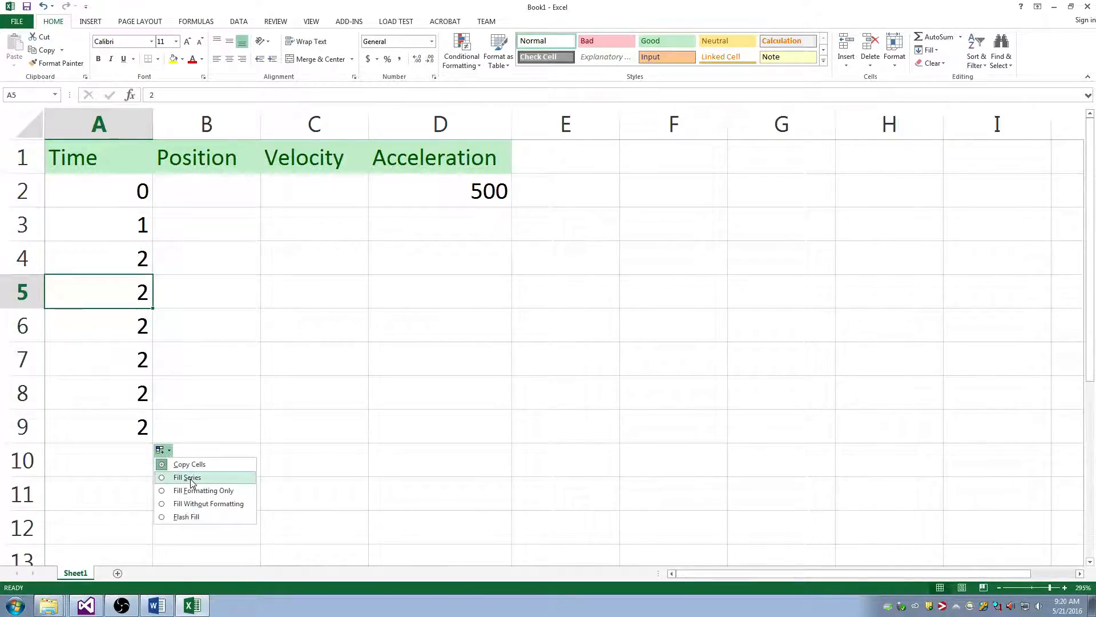
{"action": "left_click", "coordinate": [171, 478]}
Extend the Time column from A9 down through A20 using Fill Series.
{"action": "left_click", "coordinate": [140, 401]}
{"action": "key", "text": "Down"}
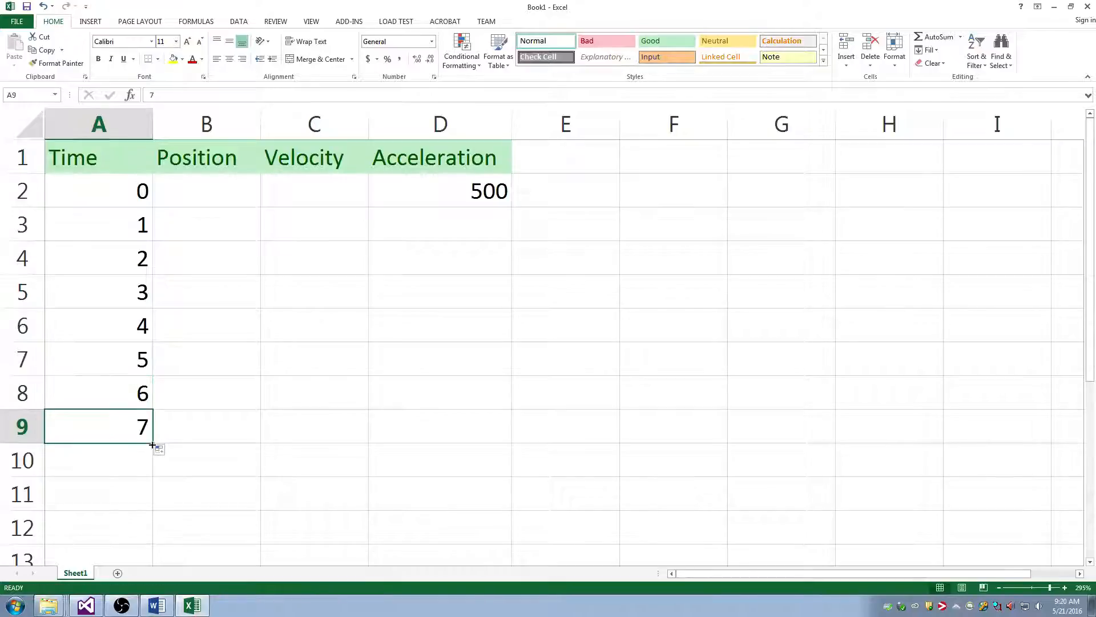
{"action": "scroll", "coordinate": [152, 445], "scroll_direction": "down", "scroll_amount": 6, "text": "ctrl"}
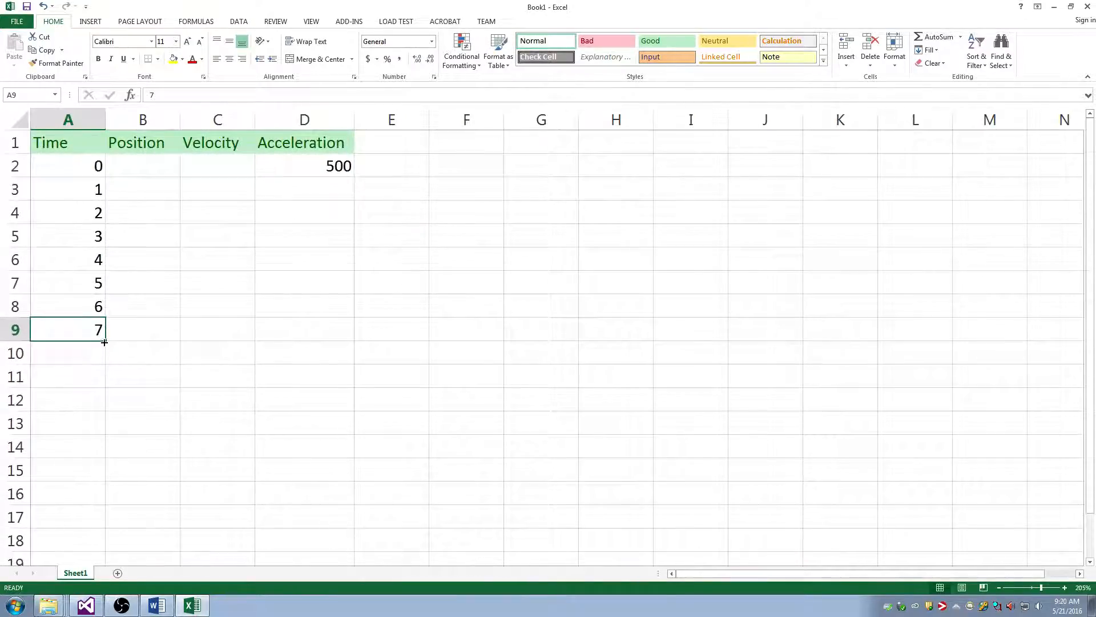
{"action": "left_click_drag", "start_coordinate": [104, 342], "coordinate": [95, 503]}
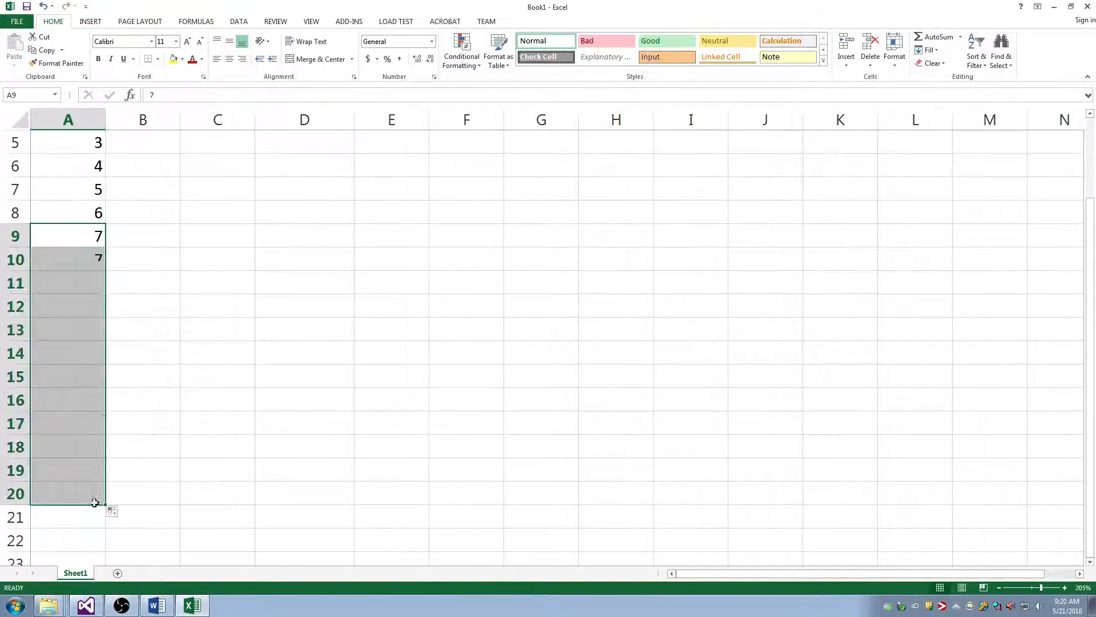
{"action": "scroll", "coordinate": [135, 409], "scroll_direction": "up", "scroll_amount": 1}
{"action": "scroll", "coordinate": [110, 448], "scroll_direction": "down", "scroll_amount": 2}
{"action": "left_click", "coordinate": [113, 442]}
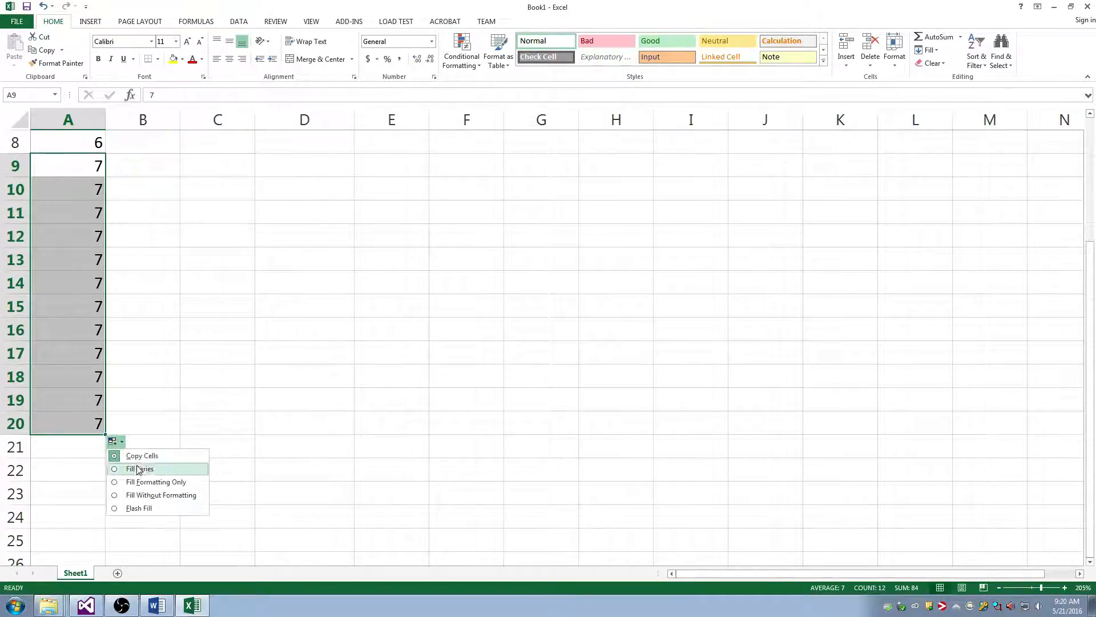
{"action": "left_click", "coordinate": [139, 468]}
{"action": "scroll", "coordinate": [144, 426], "scroll_direction": "up", "scroll_amount": 3}
{"action": "scroll", "coordinate": [140, 418], "scroll_direction": "down", "scroll_amount": 2}
{"action": "scroll", "coordinate": [117, 386], "scroll_direction": "up", "scroll_amount": 2}
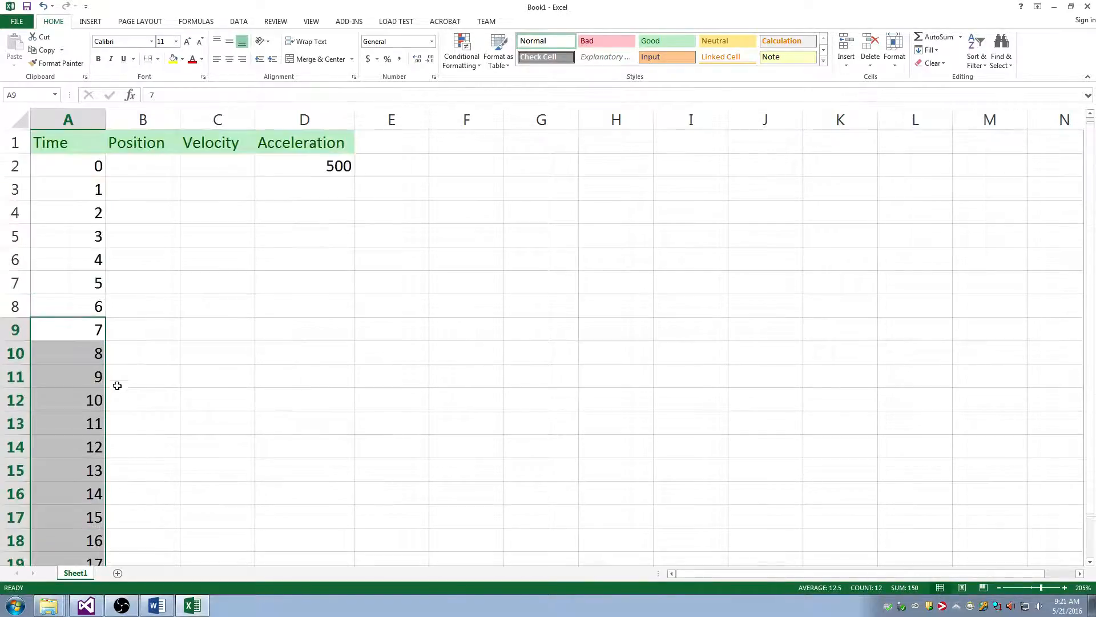
{"action": "left_click", "coordinate": [69, 170]}
{"action": "left_click", "coordinate": [94, 192]}
{"action": "left_click", "coordinate": [88, 243]}
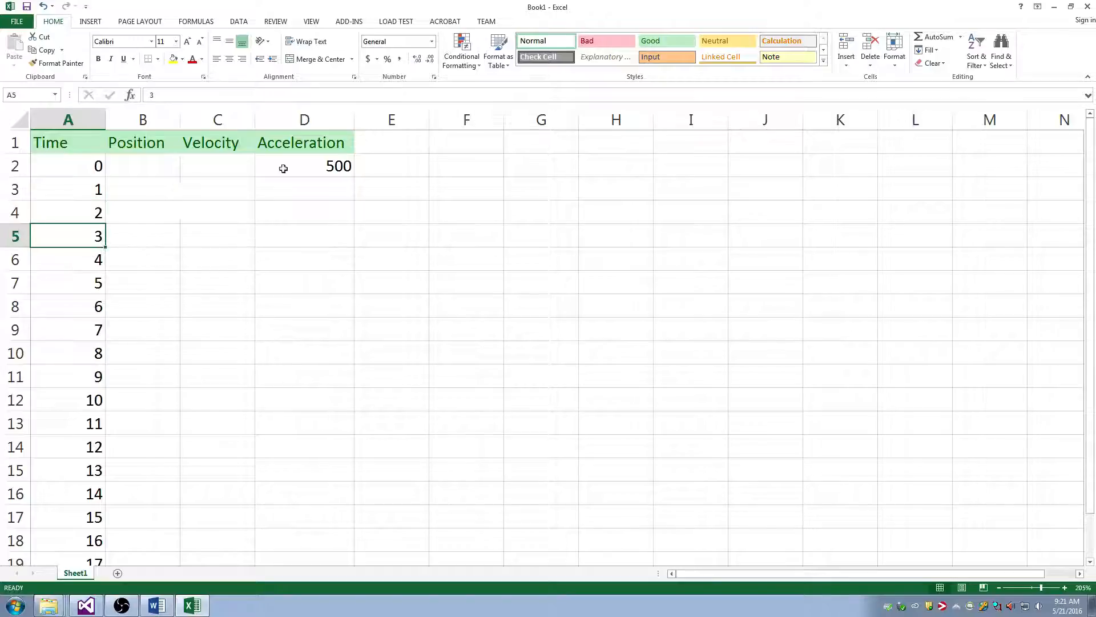
Copy the acceleration value from D2 down the column through row 20.
{"action": "left_click", "coordinate": [337, 164]}
{"action": "left_click_drag", "start_coordinate": [355, 177], "coordinate": [335, 517]}
{"action": "scroll", "coordinate": [331, 400], "scroll_direction": "up", "scroll_amount": 1}
{"action": "left_click", "coordinate": [319, 182]}
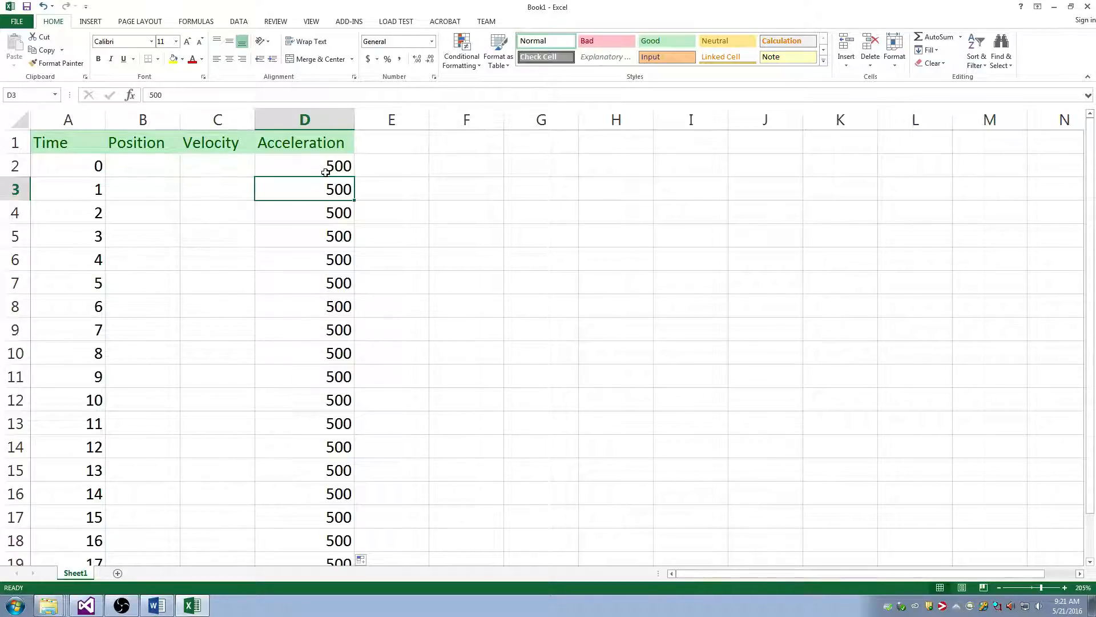
{"action": "left_click_drag", "start_coordinate": [327, 165], "coordinate": [319, 439]}
{"action": "left_click", "coordinate": [319, 440]}
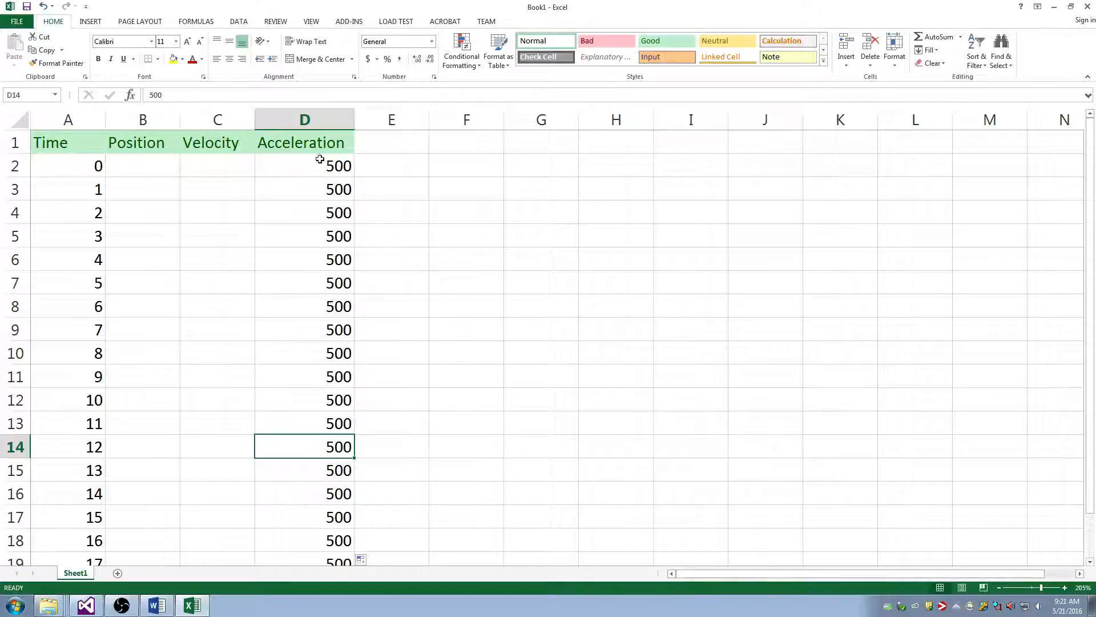
{"action": "left_click_drag", "start_coordinate": [319, 159], "coordinate": [337, 531]}
{"action": "left_click", "coordinate": [334, 540]}
Enter the initial velocity 0 in cell C2 and the formula =C2+D3 in cell C3.
{"action": "left_click", "coordinate": [225, 169]}
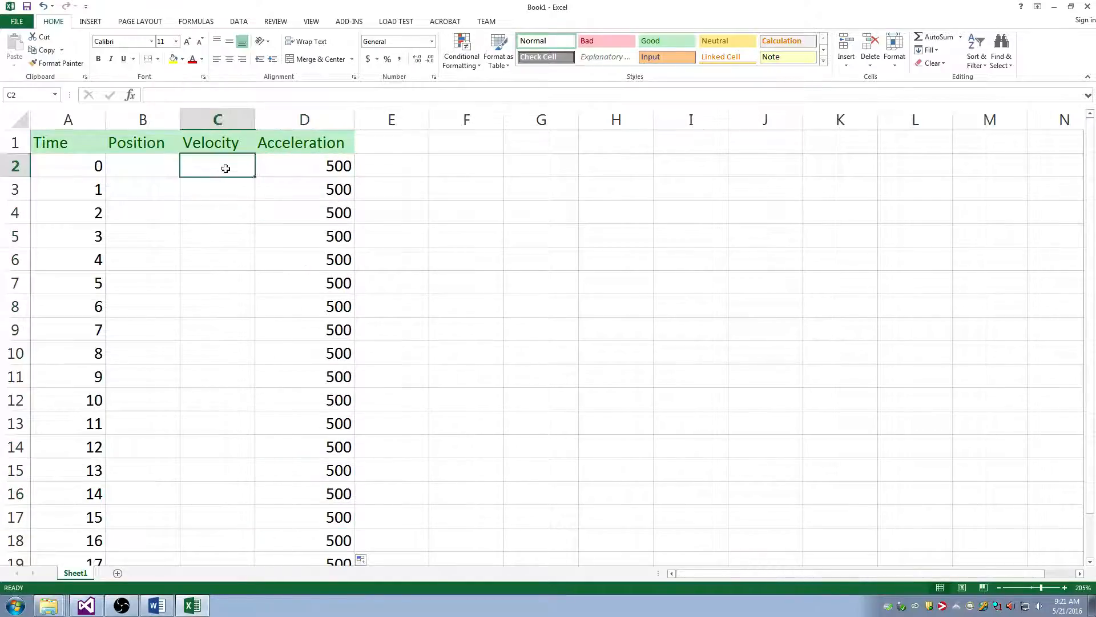
{"action": "type", "text": "0"}
{"action": "key", "text": "Return"}
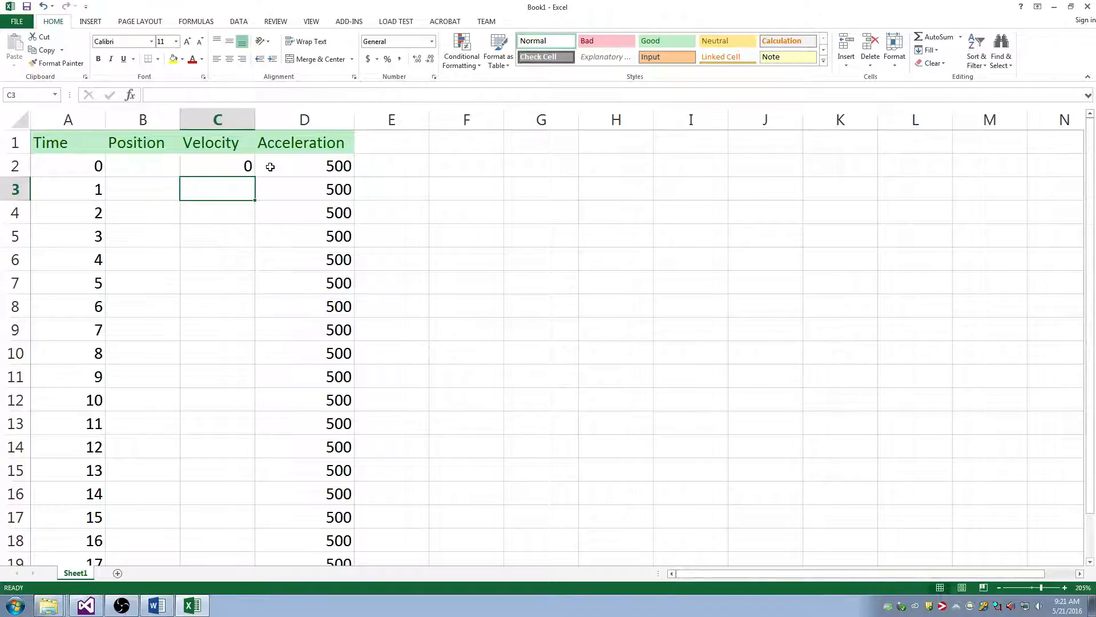
{"action": "type", "text": "=C2"}
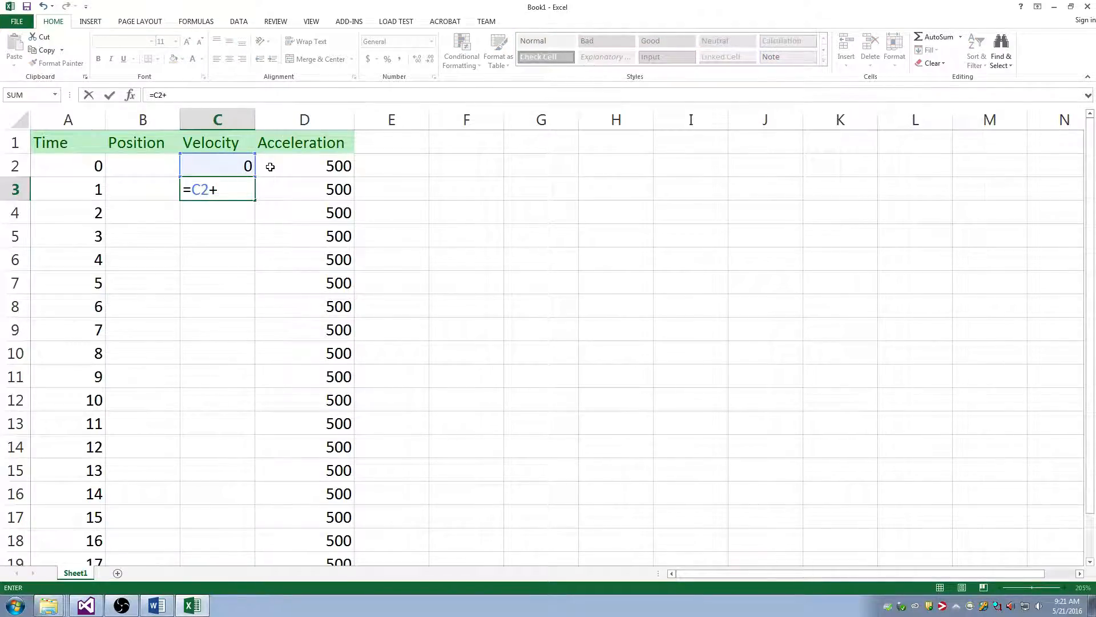
{"action": "type", "text": "+D3"}
{"action": "key", "text": "Return"}
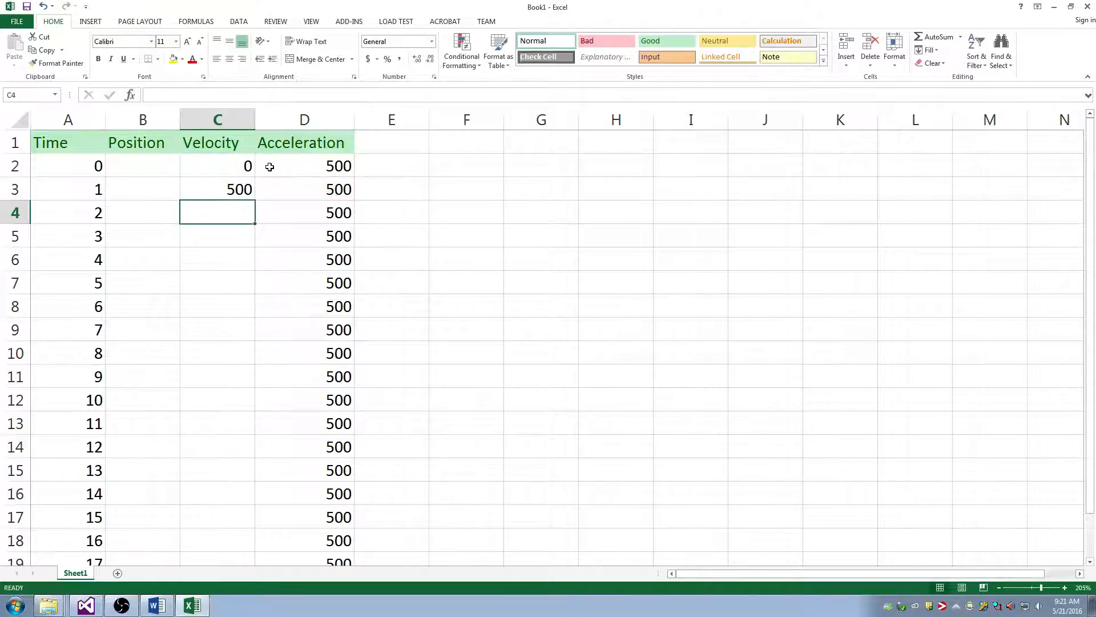
Fill the velocity formula from C3 down through C20.
{"action": "left_click", "coordinate": [233, 195]}
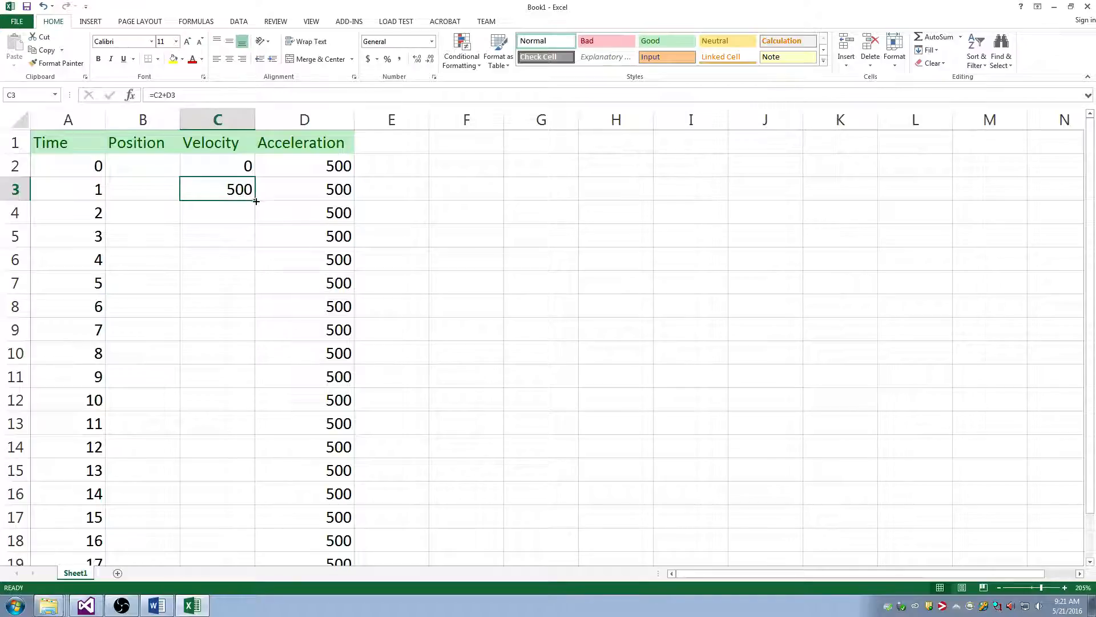
{"action": "left_click_drag", "start_coordinate": [256, 201], "coordinate": [231, 511]}
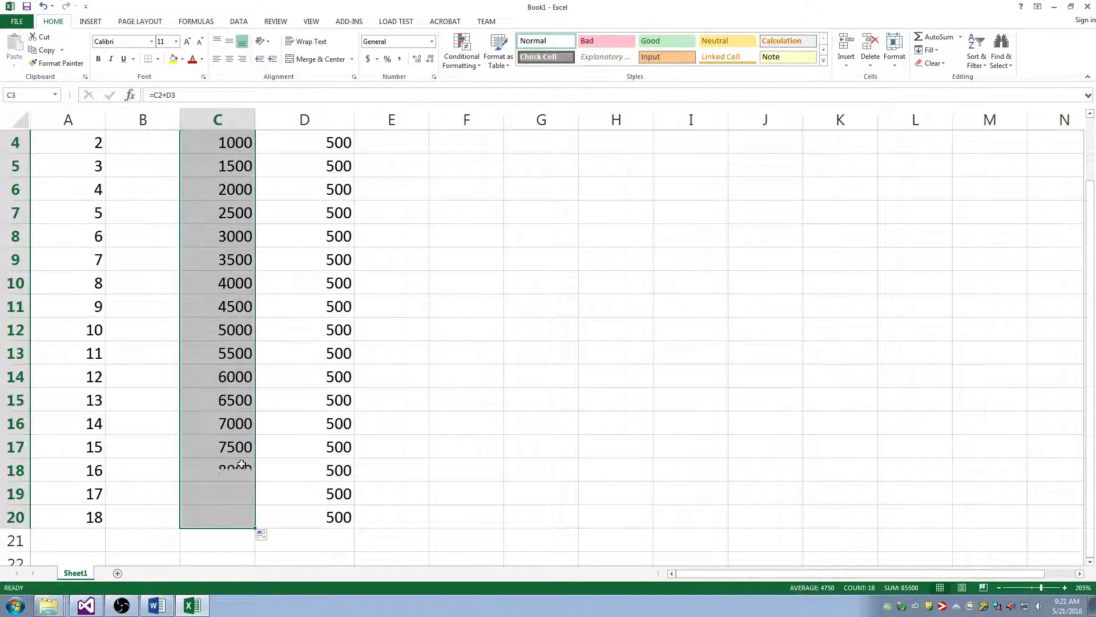
{"action": "scroll", "coordinate": [237, 354], "scroll_direction": "up", "scroll_amount": 1}
{"action": "left_click", "coordinate": [225, 210]}
{"action": "left_click", "coordinate": [228, 175]}
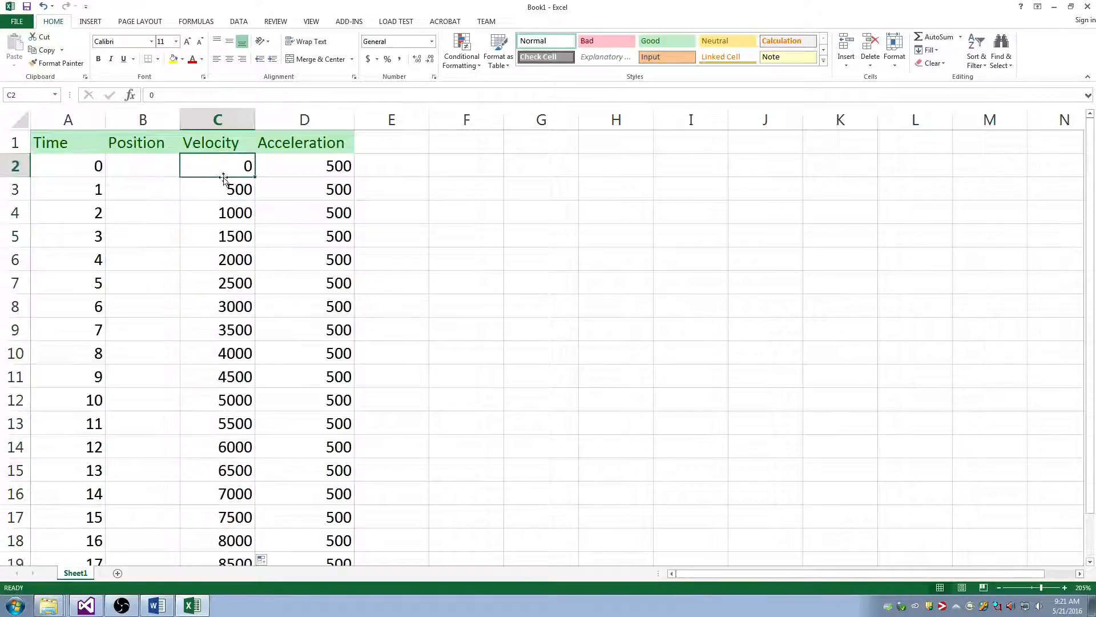
{"action": "scroll", "coordinate": [225, 416], "scroll_direction": "up", "scroll_amount": 2}
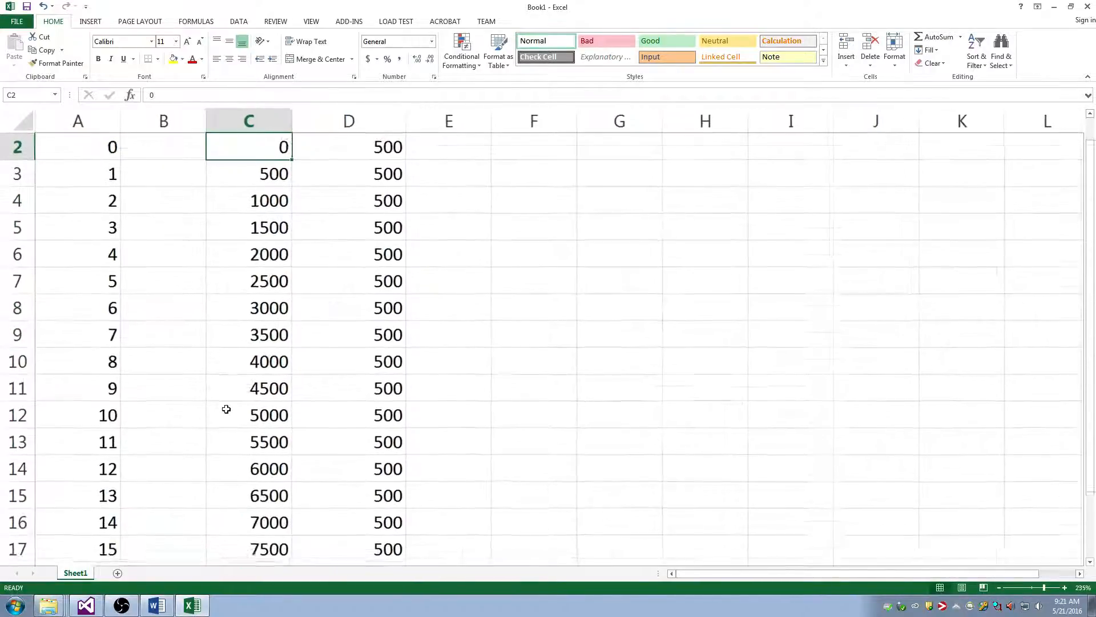
{"action": "scroll", "coordinate": [225, 409], "scroll_direction": "up", "scroll_amount": 1}
{"action": "left_click", "coordinate": [264, 188]}
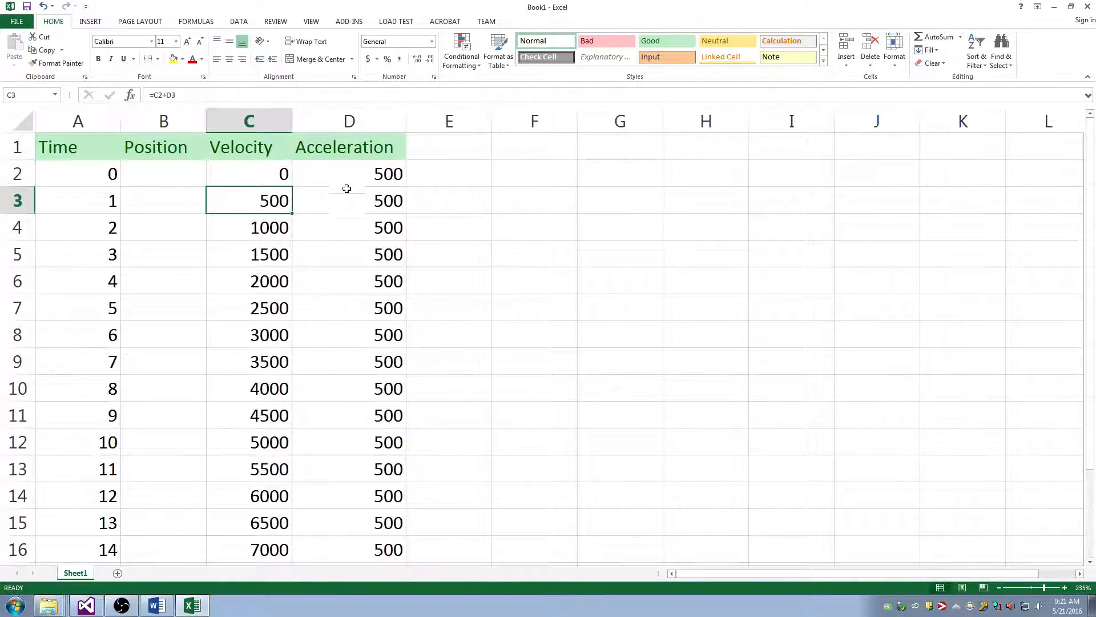
{"action": "left_click", "coordinate": [222, 183]}
{"action": "left_click", "coordinate": [132, 192]}
{"action": "left_click", "coordinate": [110, 298]}
{"action": "left_click", "coordinate": [96, 388]}
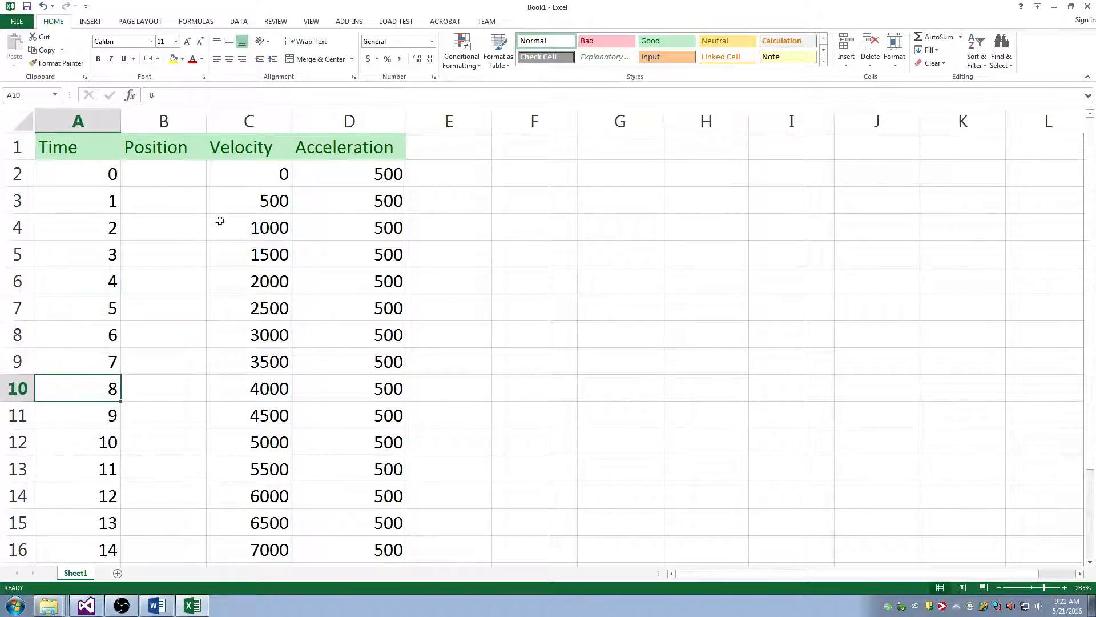
Enter the initial position 0 in cell B2 and the formula =B2+C3 in cell B3.
{"action": "left_click", "coordinate": [179, 170]}
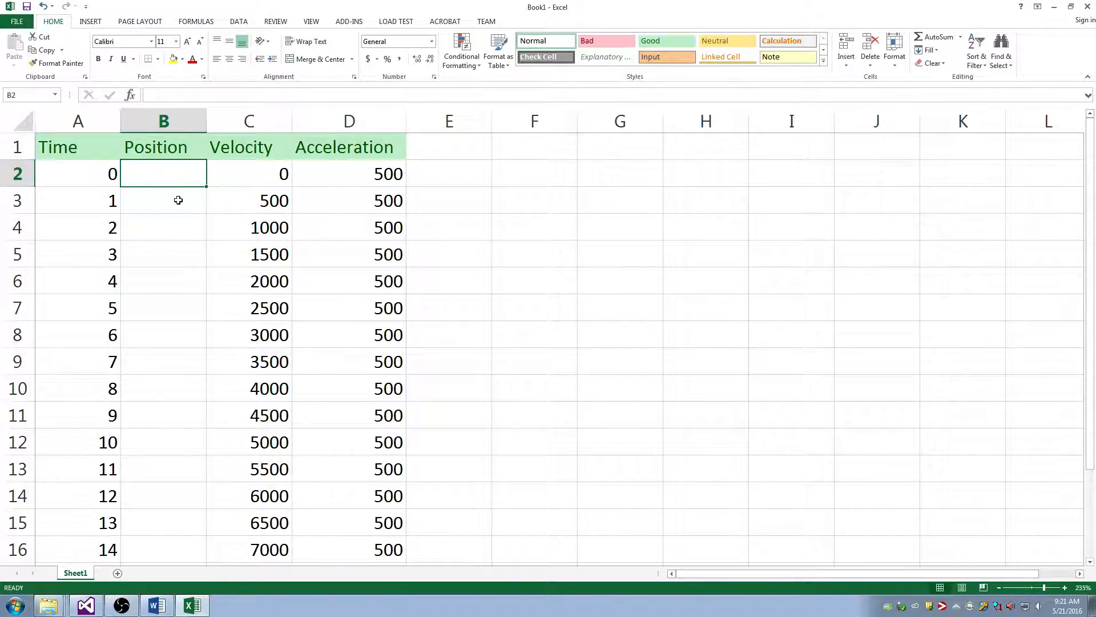
{"action": "left_click", "coordinate": [280, 174]}
{"action": "left_click", "coordinate": [179, 173]}
{"action": "type", "text": "0"}
{"action": "key", "text": "Return"}
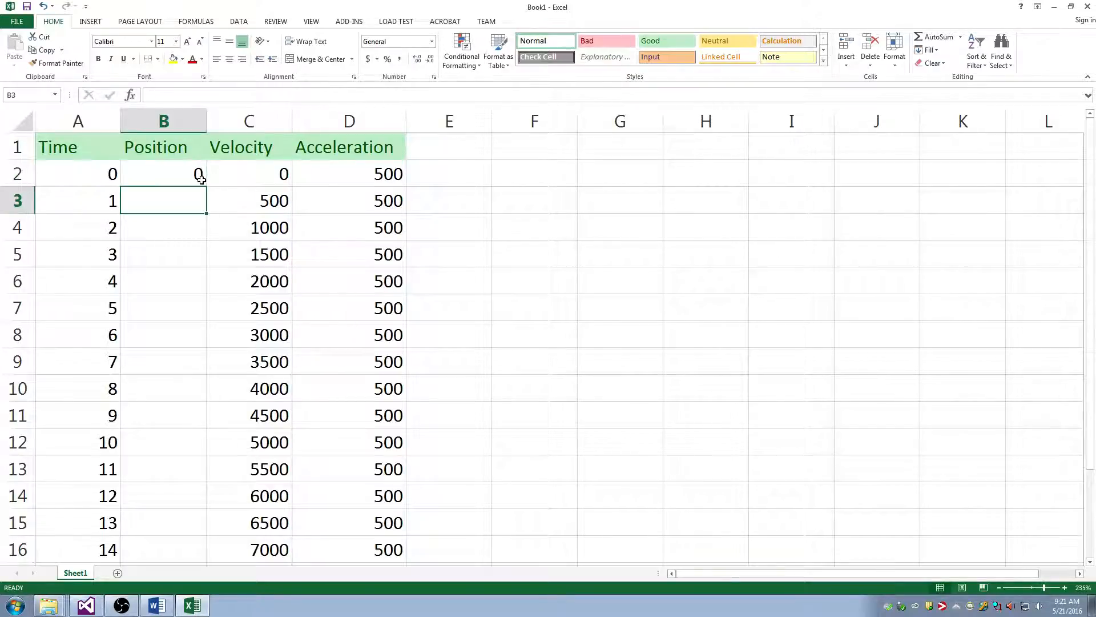
{"action": "left_click", "coordinate": [201, 179]}
{"action": "left_click", "coordinate": [195, 197]}
{"action": "type", "text": "="}
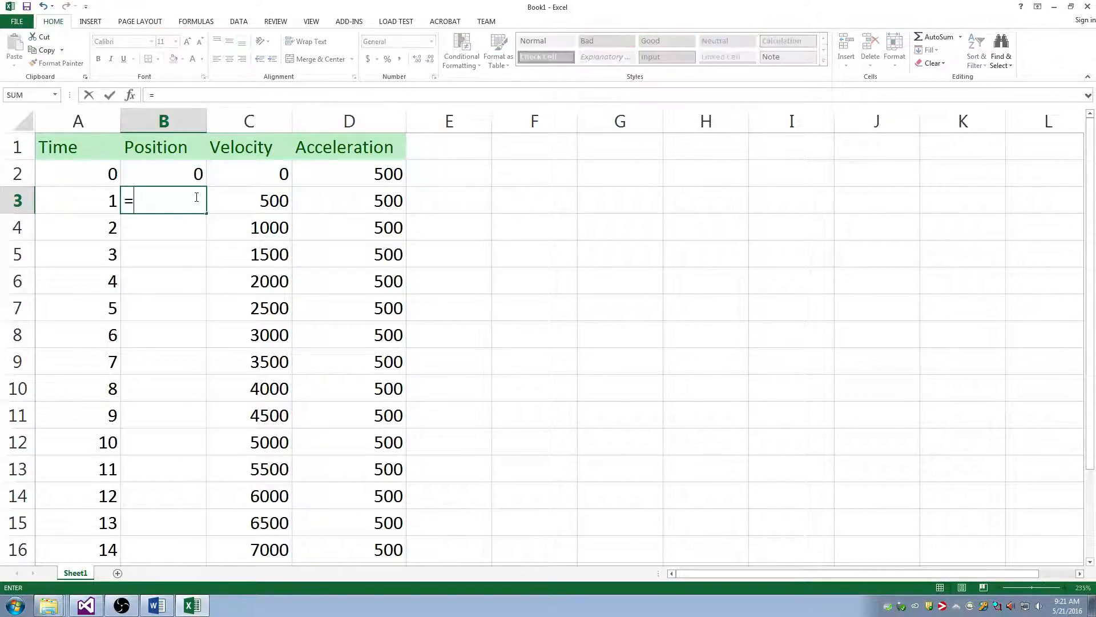
{"action": "type", "text": "B2+C3"}
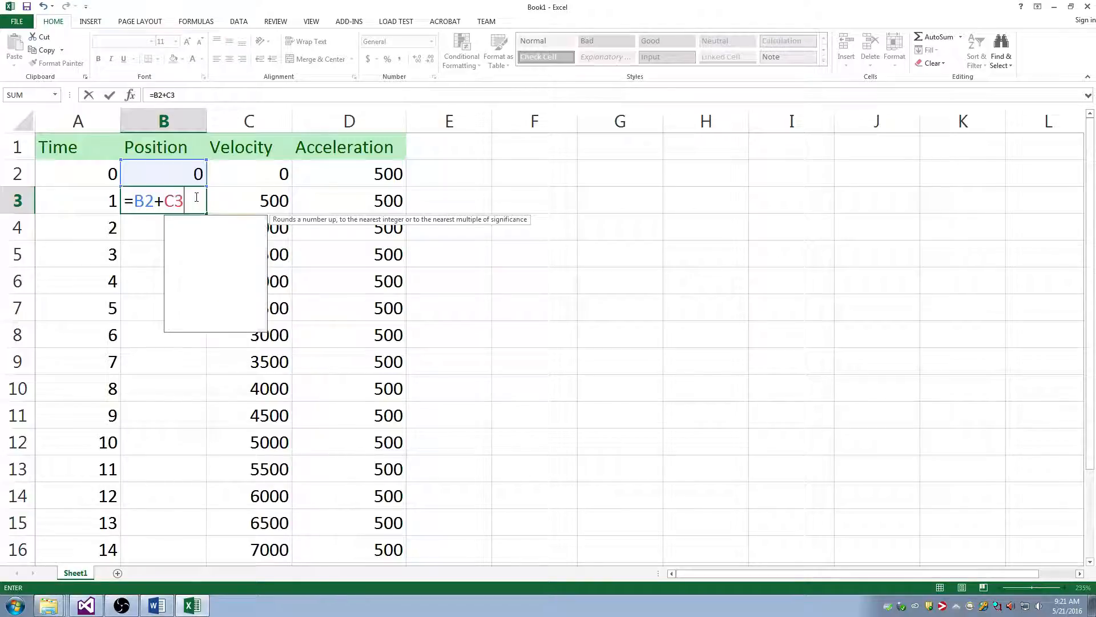
{"action": "key", "text": "Return"}
Fill the position formula from B3 down through B20.
{"action": "left_click", "coordinate": [196, 197]}
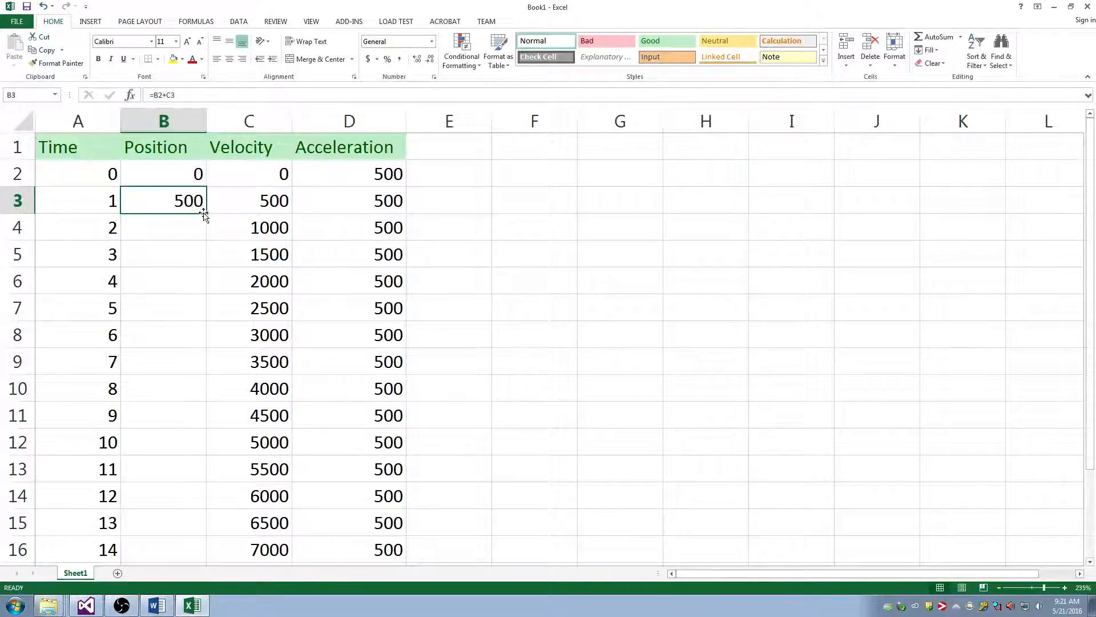
{"action": "left_click_drag", "start_coordinate": [206, 213], "coordinate": [206, 310]}
{"action": "scroll", "coordinate": [206, 310], "scroll_direction": "down", "scroll_amount": 1}
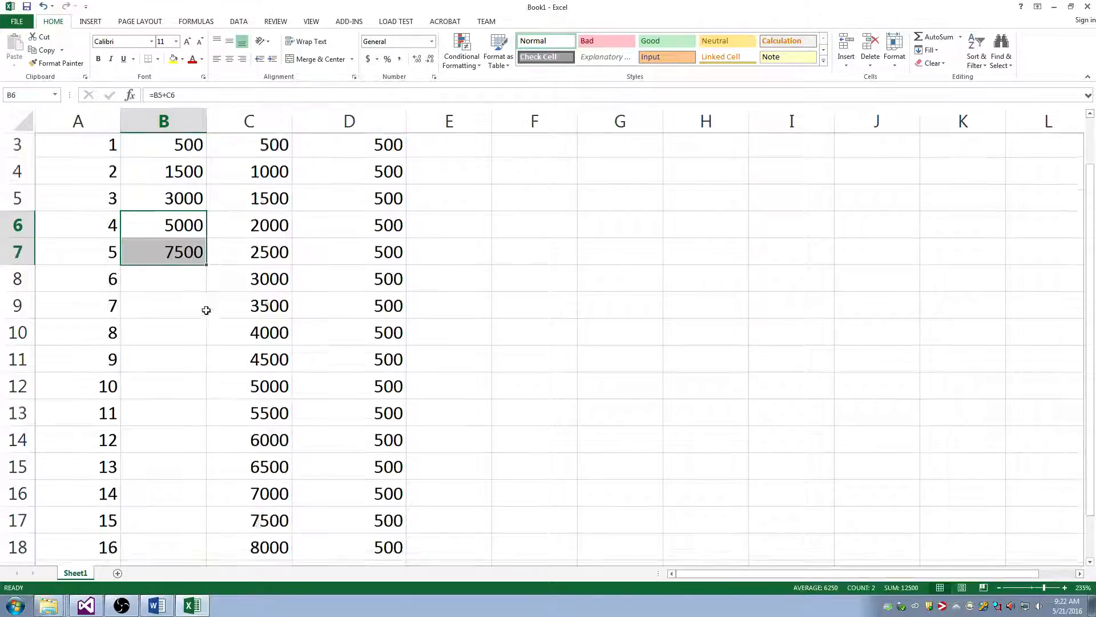
{"action": "left_click_drag", "start_coordinate": [206, 241], "coordinate": [192, 522]}
{"action": "left_click", "coordinate": [193, 523]}
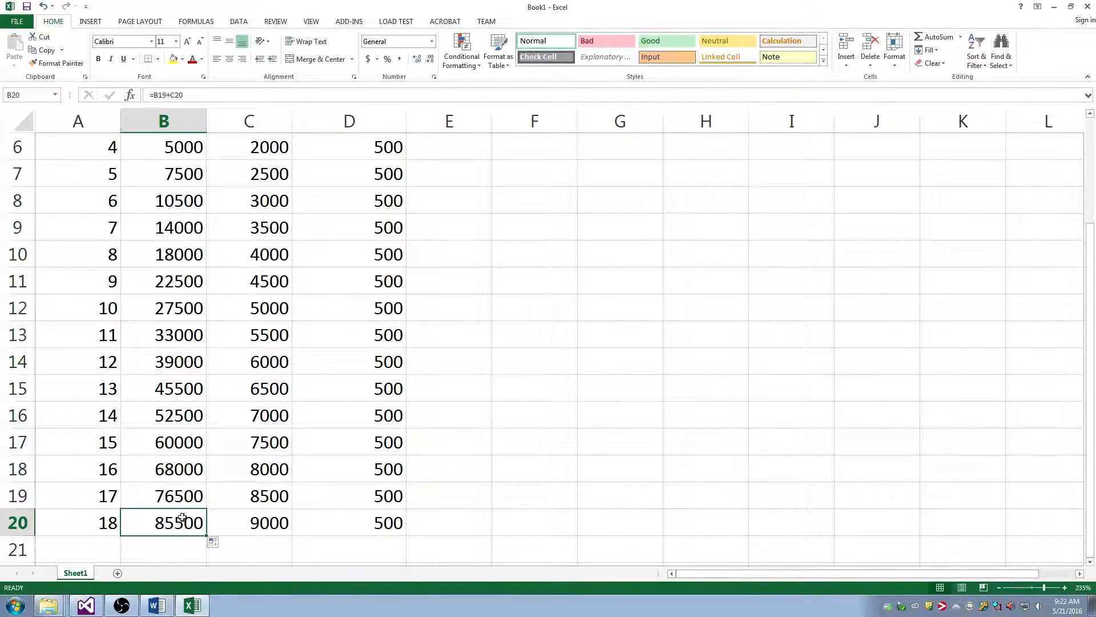
{"action": "scroll", "coordinate": [197, 485], "scroll_direction": "up", "scroll_amount": 2}
{"action": "scroll", "coordinate": [189, 207], "scroll_direction": "down", "scroll_amount": 3}
{"action": "left_click_drag", "start_coordinate": [69, 144], "coordinate": [130, 552]}
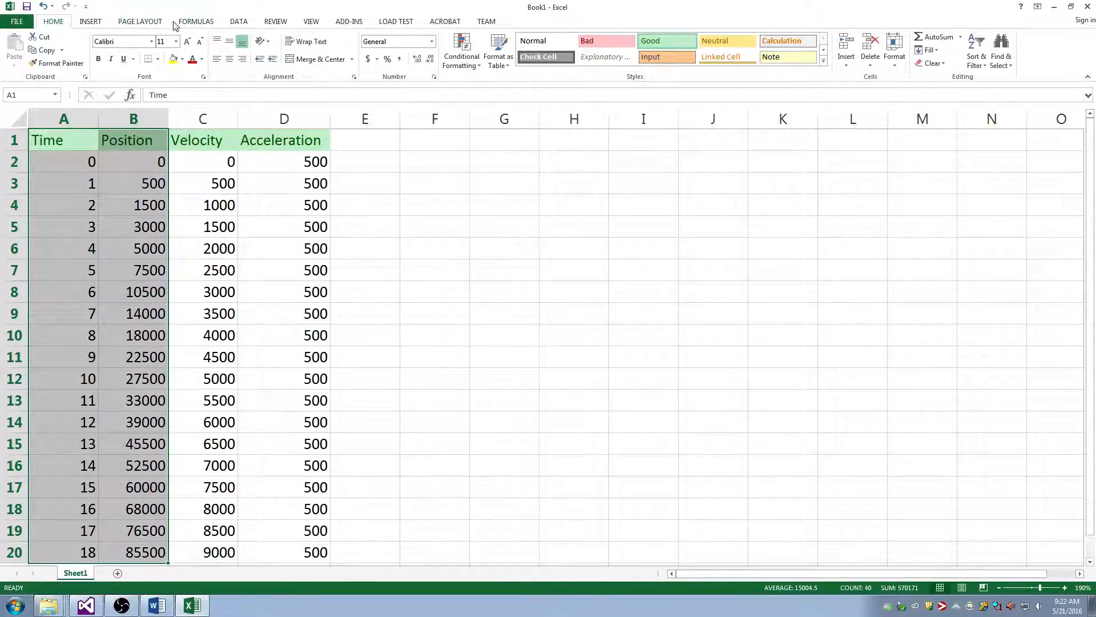
{"action": "left_click", "coordinate": [94, 22]}
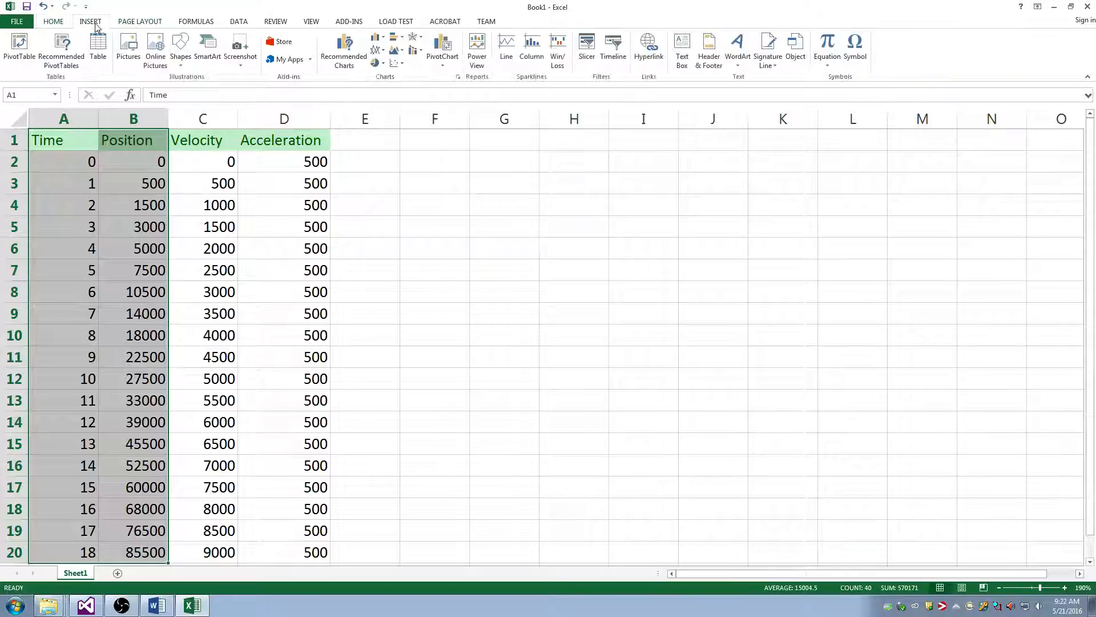
{"action": "left_click", "coordinate": [514, 61]}
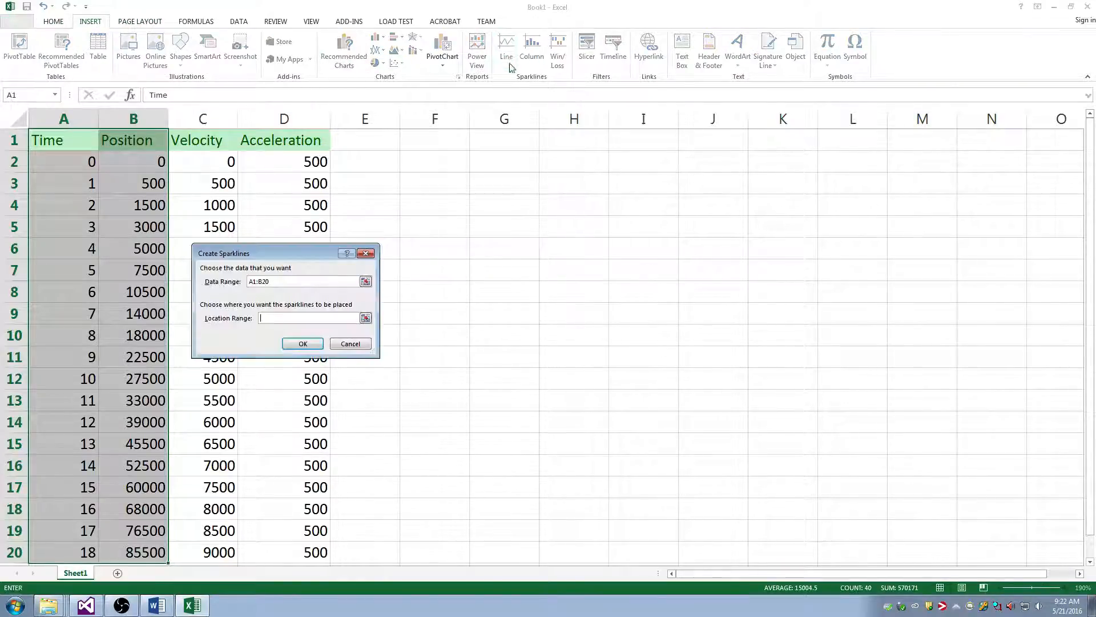
{"action": "left_click", "coordinate": [304, 345]}
{"action": "left_click", "coordinate": [558, 330]}
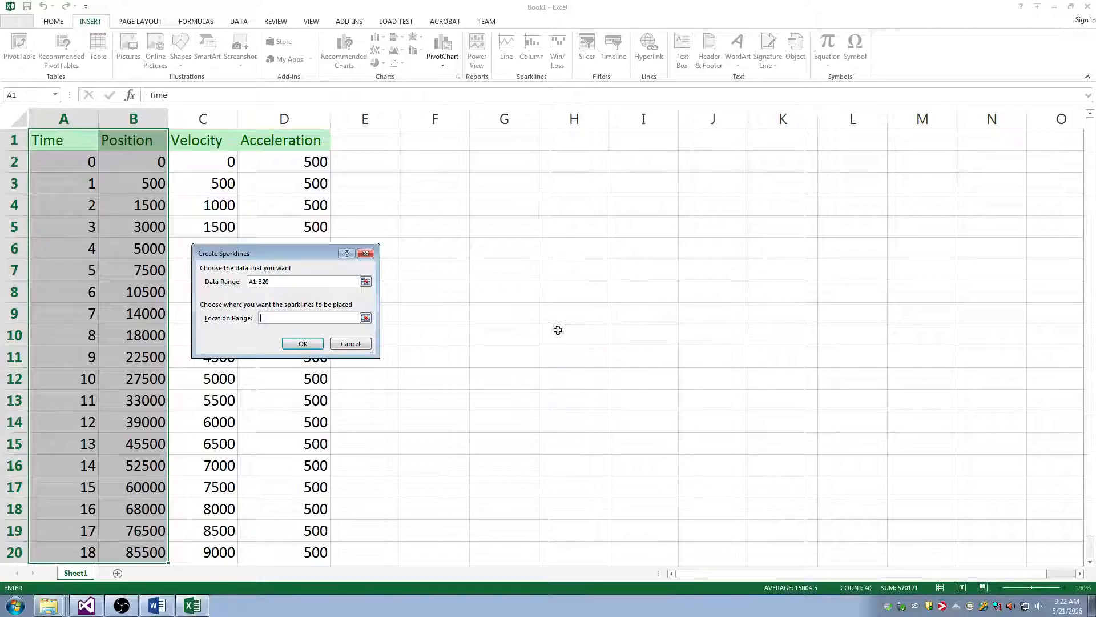
{"action": "left_click", "coordinate": [350, 343]}
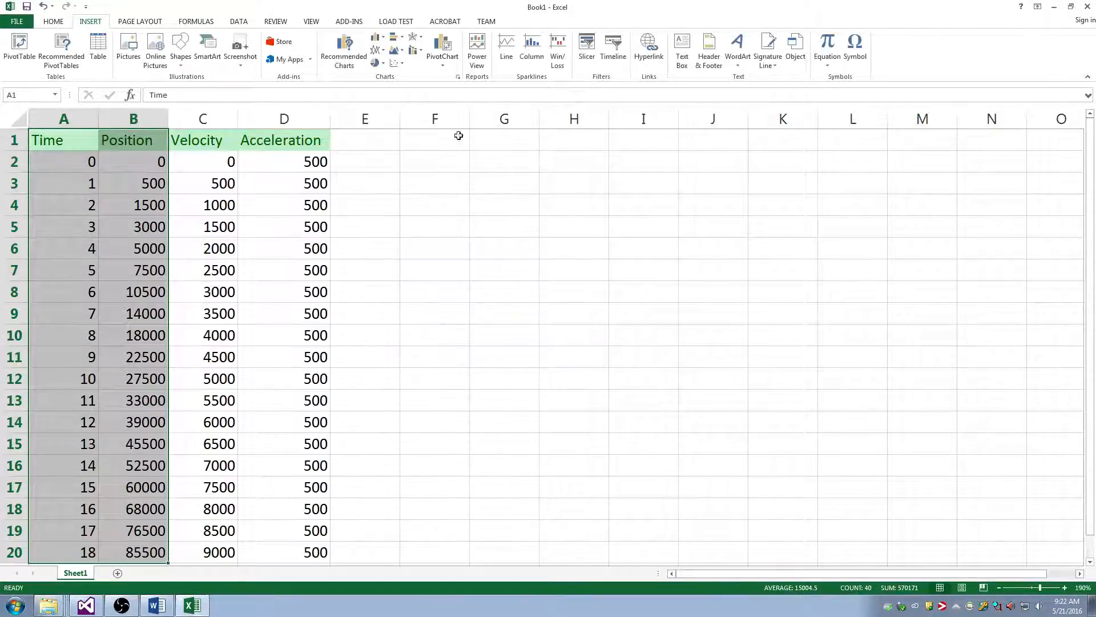
Try to insert a line chart from the Time column alone, and undo it.
{"action": "left_click", "coordinate": [75, 122]}
{"action": "right_click", "coordinate": [75, 121]}
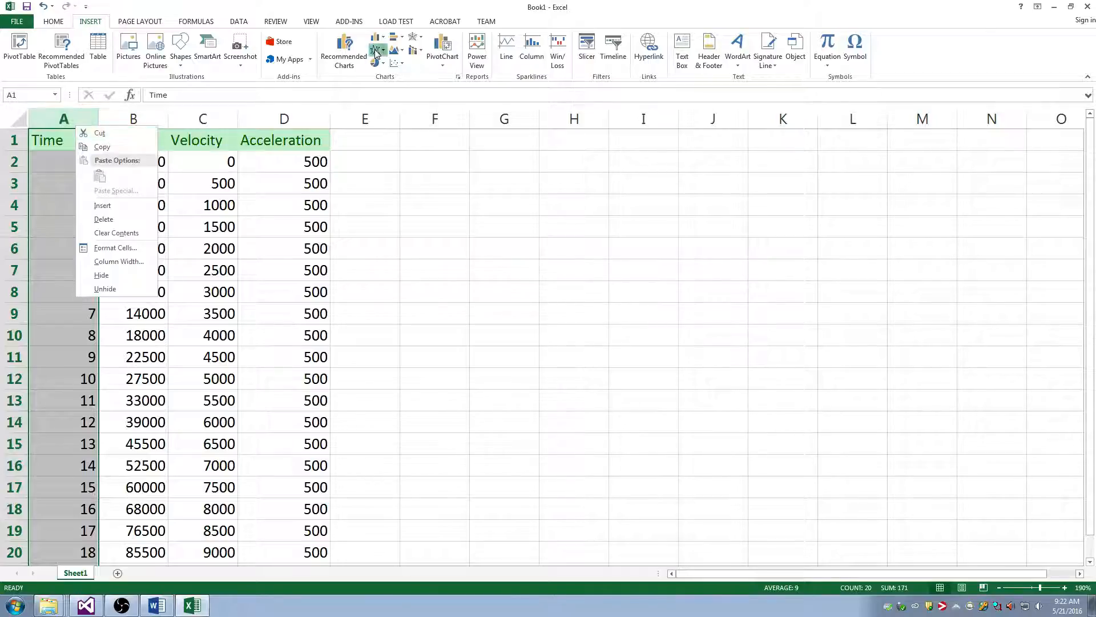
{"action": "left_click", "coordinate": [376, 53]}
{"action": "left_click", "coordinate": [394, 94]}
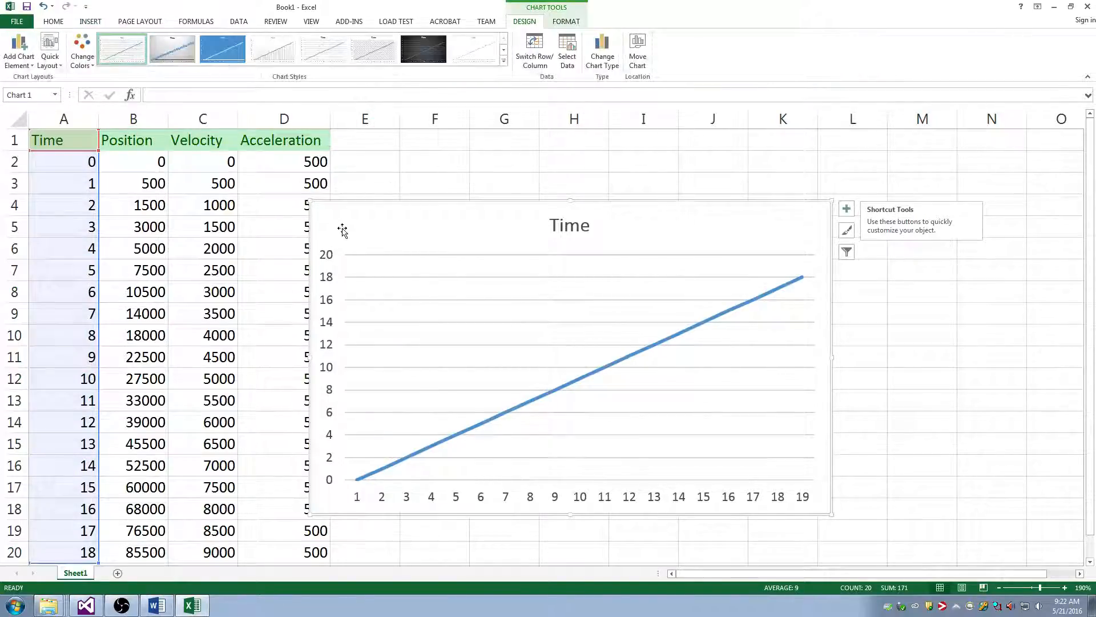
{"action": "key", "text": "ctrl+z"}
Insert a line chart of the Time and Position data in A1:B20.
{"action": "left_click_drag", "start_coordinate": [56, 140], "coordinate": [149, 551]}
{"action": "left_click", "coordinate": [89, 22]}
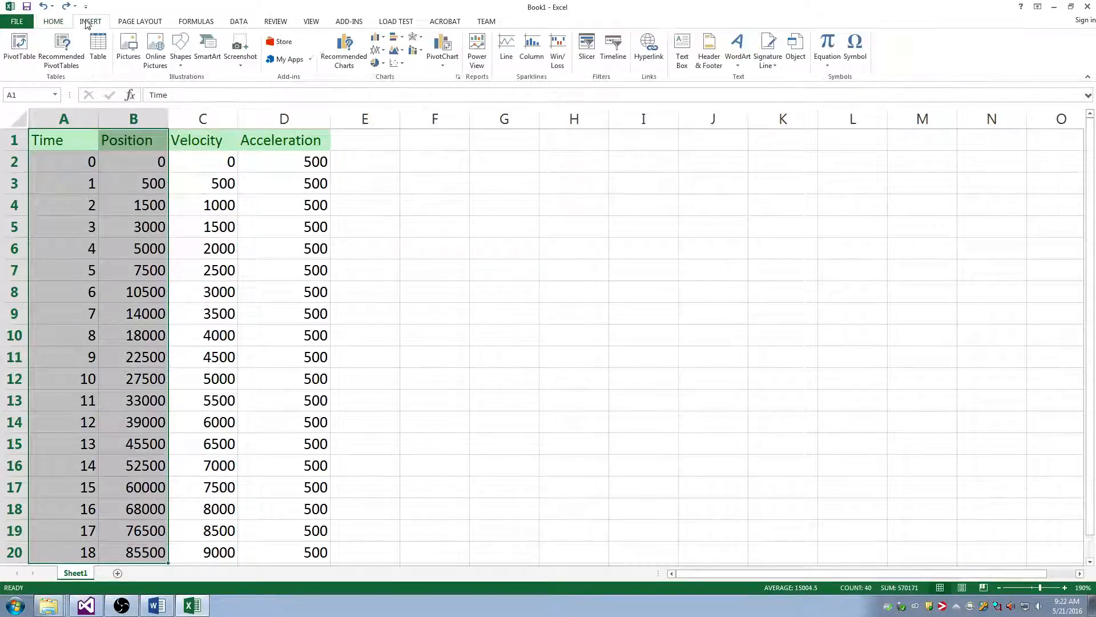
{"action": "left_click", "coordinate": [377, 50]}
{"action": "left_click", "coordinate": [398, 84]}
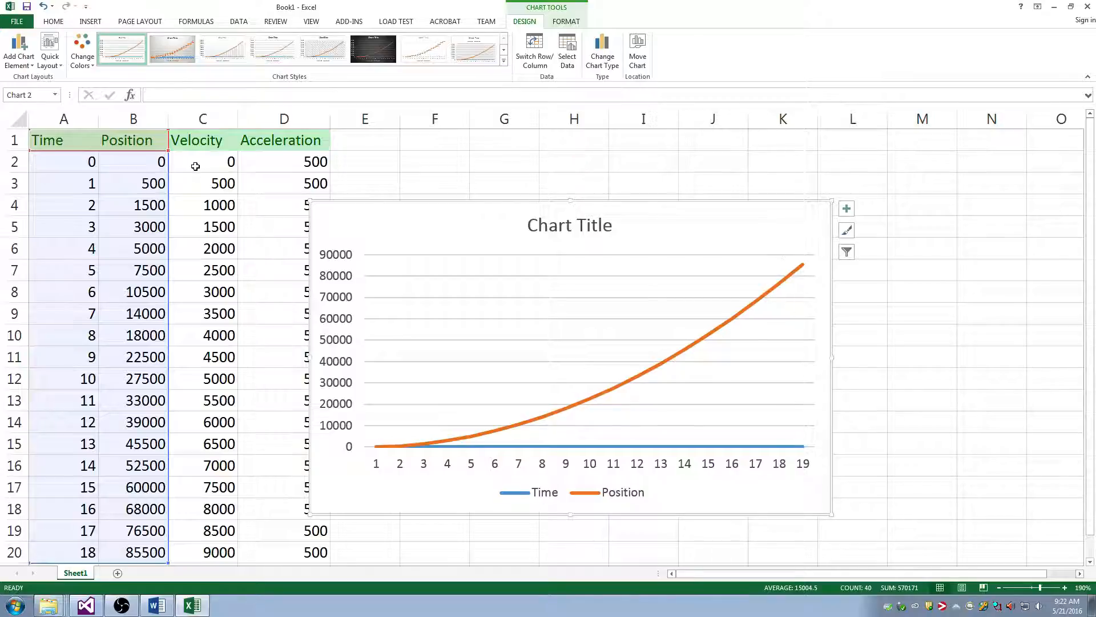
Insert a line chart comparing the Time, Position and Velocity columns.
{"action": "left_click", "coordinate": [74, 141]}
{"action": "left_click_drag", "start_coordinate": [75, 119], "coordinate": [217, 349]}
{"action": "left_click", "coordinate": [91, 21]}
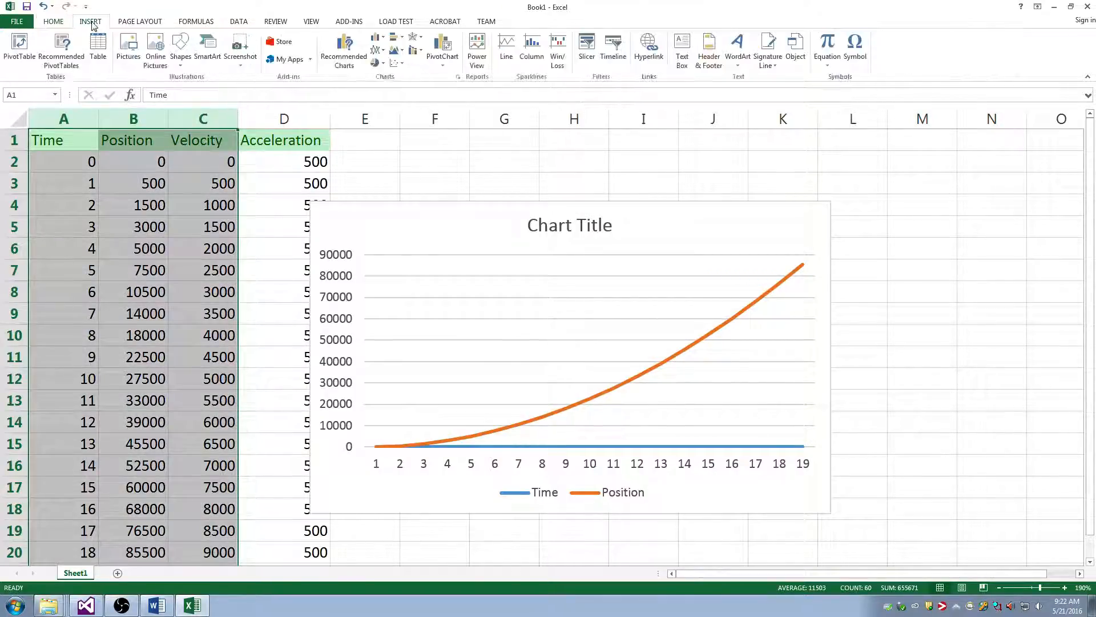
{"action": "left_click", "coordinate": [377, 48]}
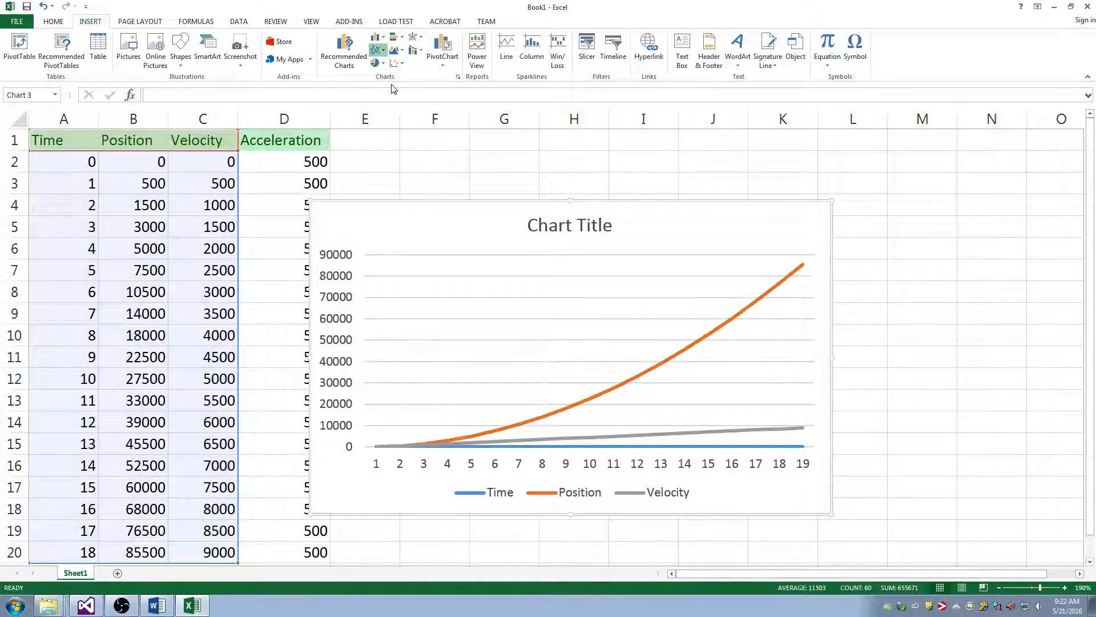
{"action": "left_click", "coordinate": [393, 85]}
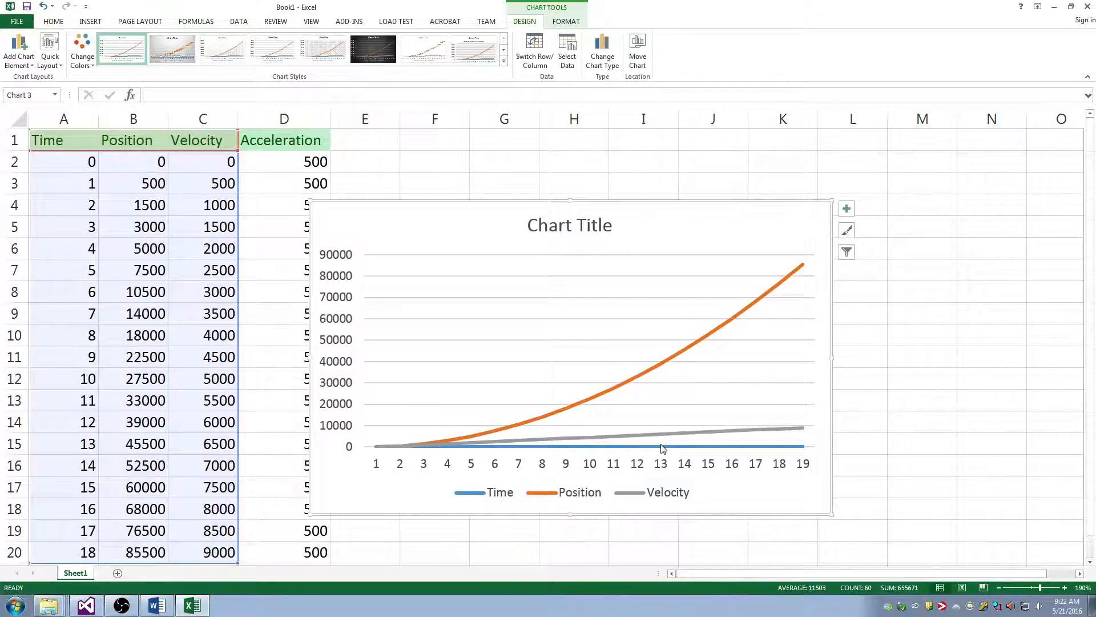
{"action": "scroll", "coordinate": [663, 448], "scroll_direction": "up", "scroll_amount": 2, "text": "ctrl"}
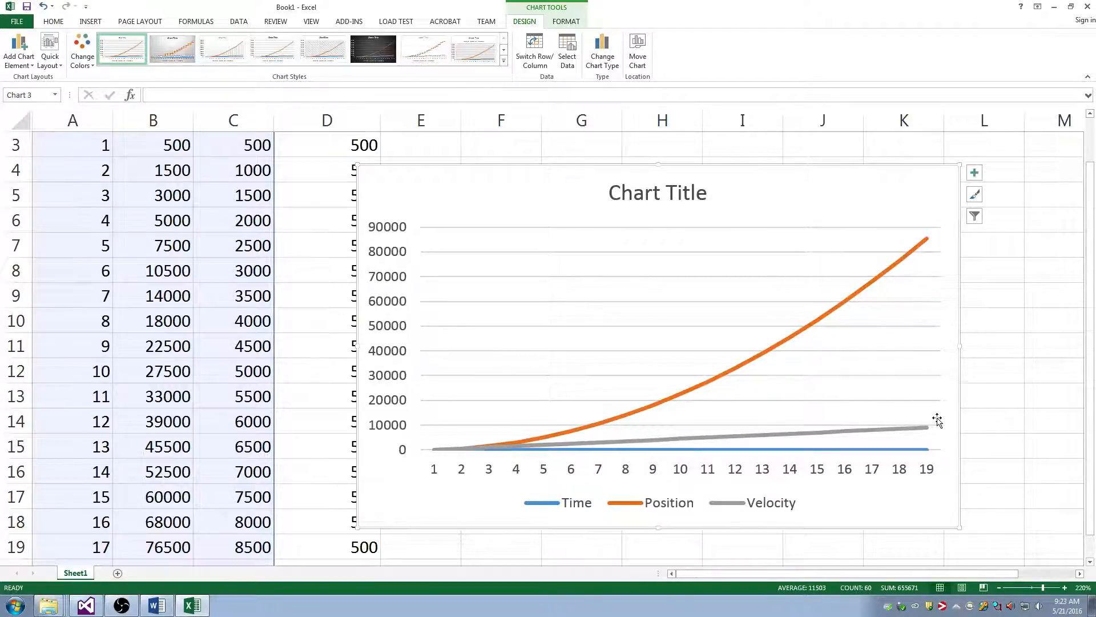
{"action": "left_click", "coordinate": [982, 394]}
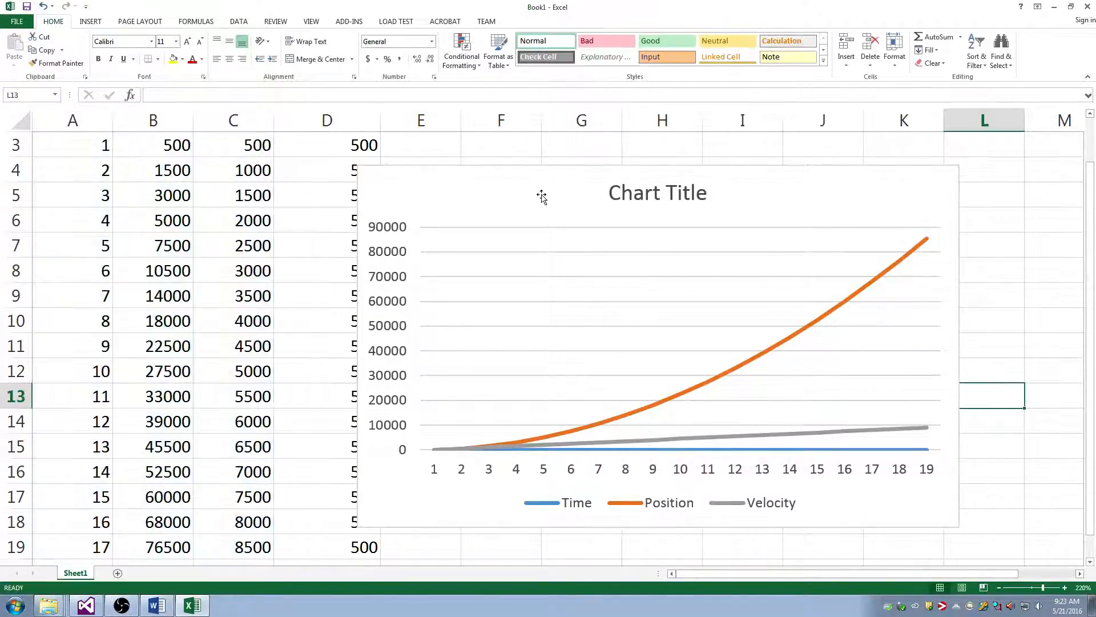
Undo the chart that includes Velocity and delete the remaining Time and Position chart.
{"action": "left_click", "coordinate": [531, 161]}
{"action": "left_click", "coordinate": [928, 198]}
{"action": "key", "text": "ctrl+z"}
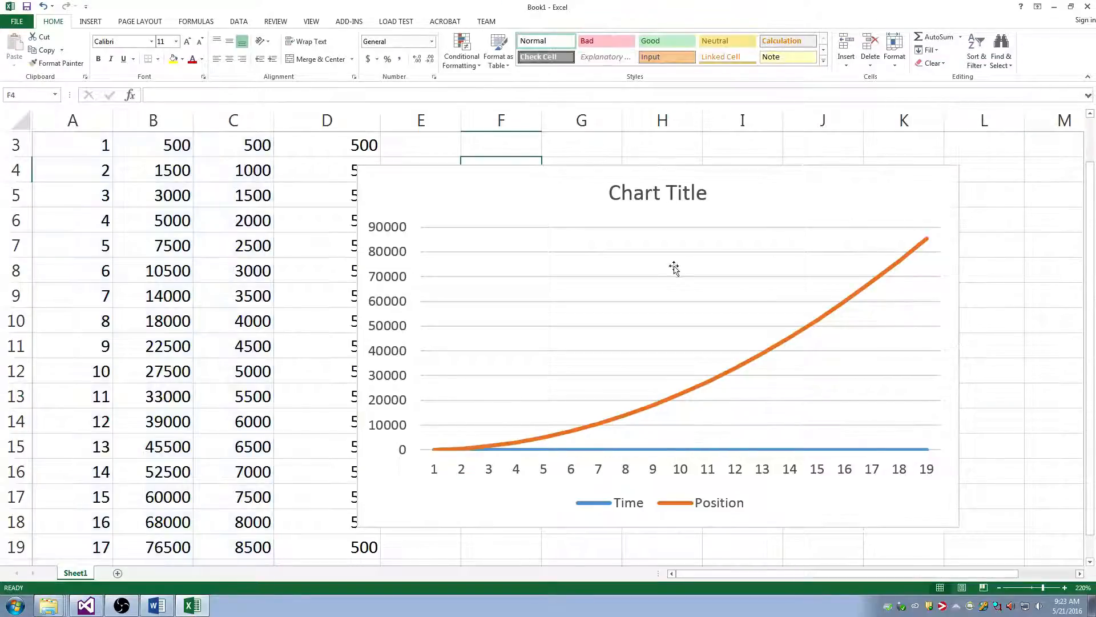
{"action": "left_click", "coordinate": [724, 197]}
{"action": "key", "text": "Delete"}
Extend all four table columns by filling A20:D20 down through row 115.
{"action": "scroll", "coordinate": [452, 284], "scroll_direction": "down", "scroll_amount": 6}
{"action": "scroll", "coordinate": [342, 280], "scroll_direction": "down", "scroll_amount": 7}
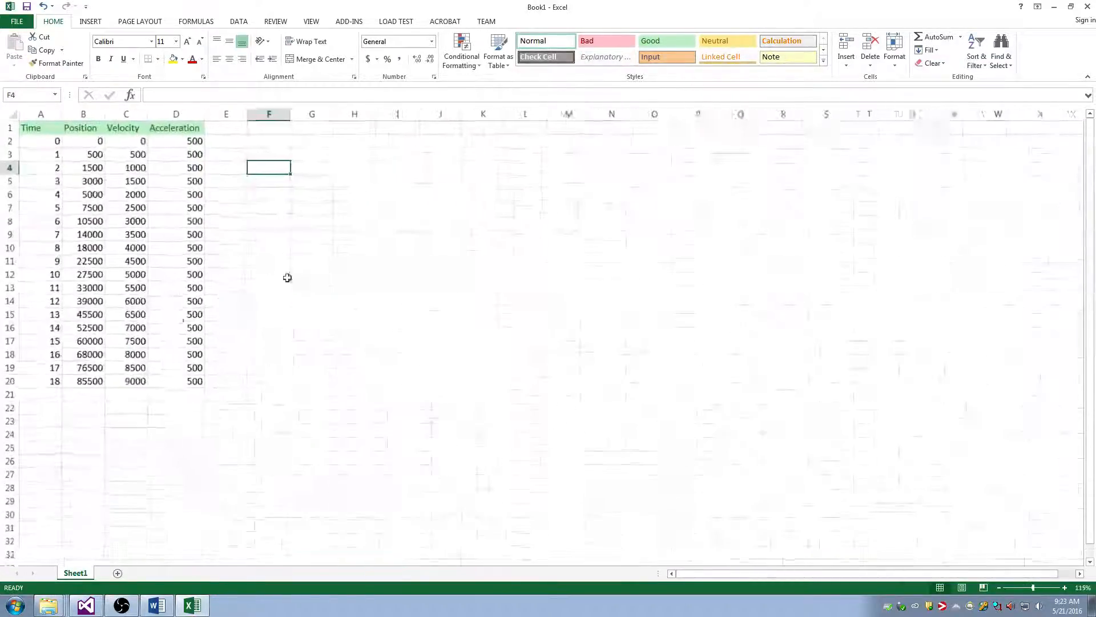
{"action": "left_click", "coordinate": [54, 378]}
{"action": "left_click", "coordinate": [194, 379], "text": "shift"}
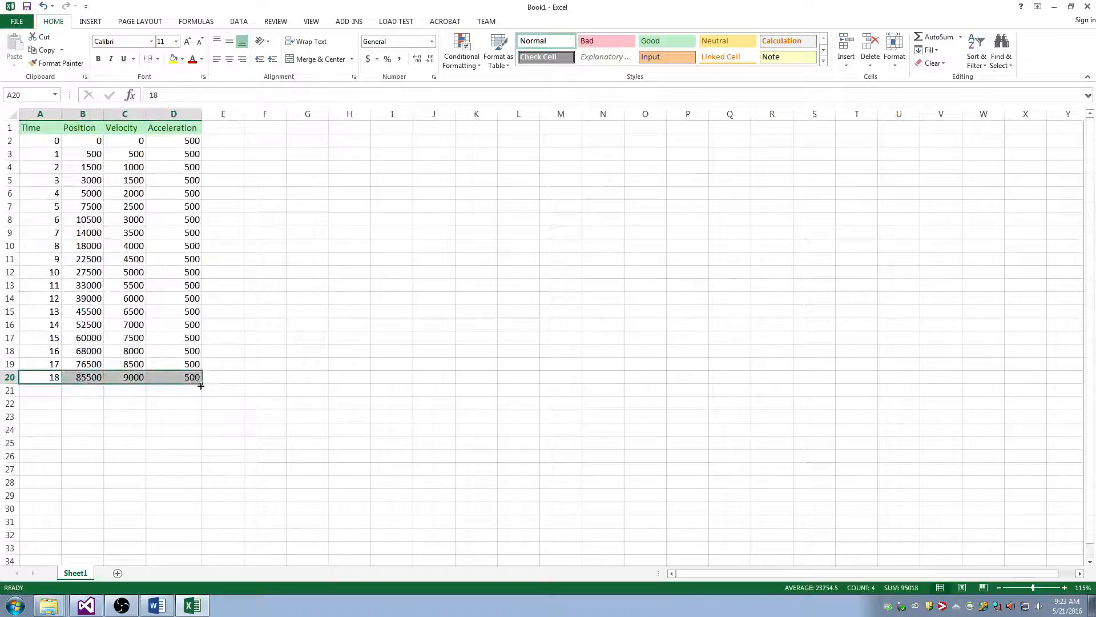
{"action": "left_click_drag", "start_coordinate": [202, 384], "coordinate": [183, 543]}
{"action": "scroll", "coordinate": [190, 351], "scroll_direction": "up", "scroll_amount": 20}
{"action": "scroll", "coordinate": [189, 352], "scroll_direction": "up", "scroll_amount": 7}
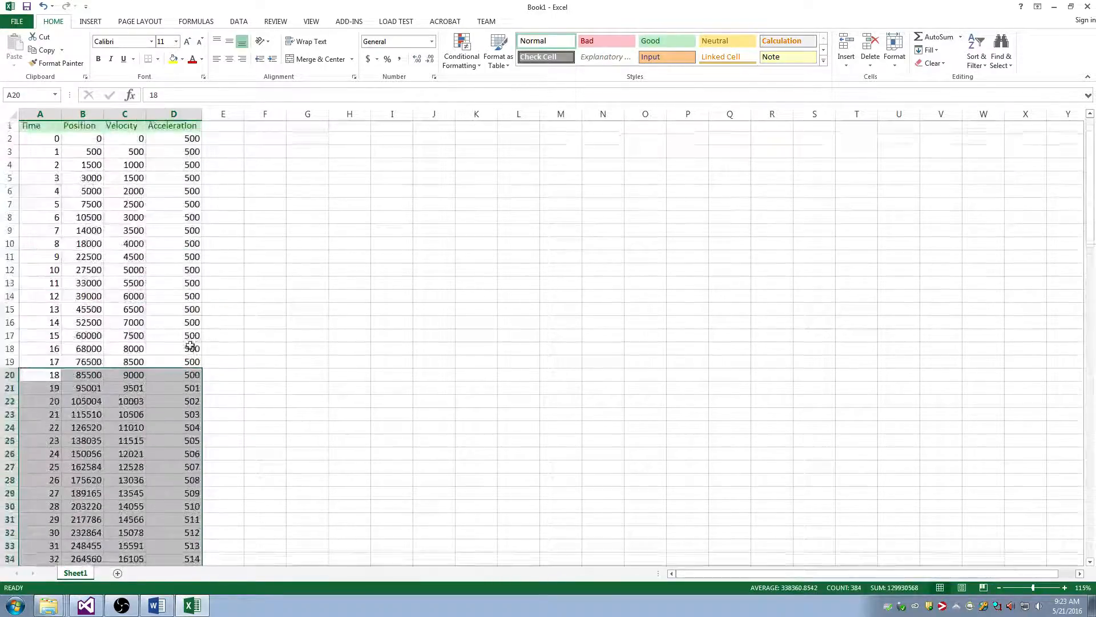
Insert a line chart of the Time, Position, Velocity and Acceleration columns and enlarge it to fill the area beside the table.
{"action": "left_click_drag", "start_coordinate": [41, 114], "coordinate": [179, 117]}
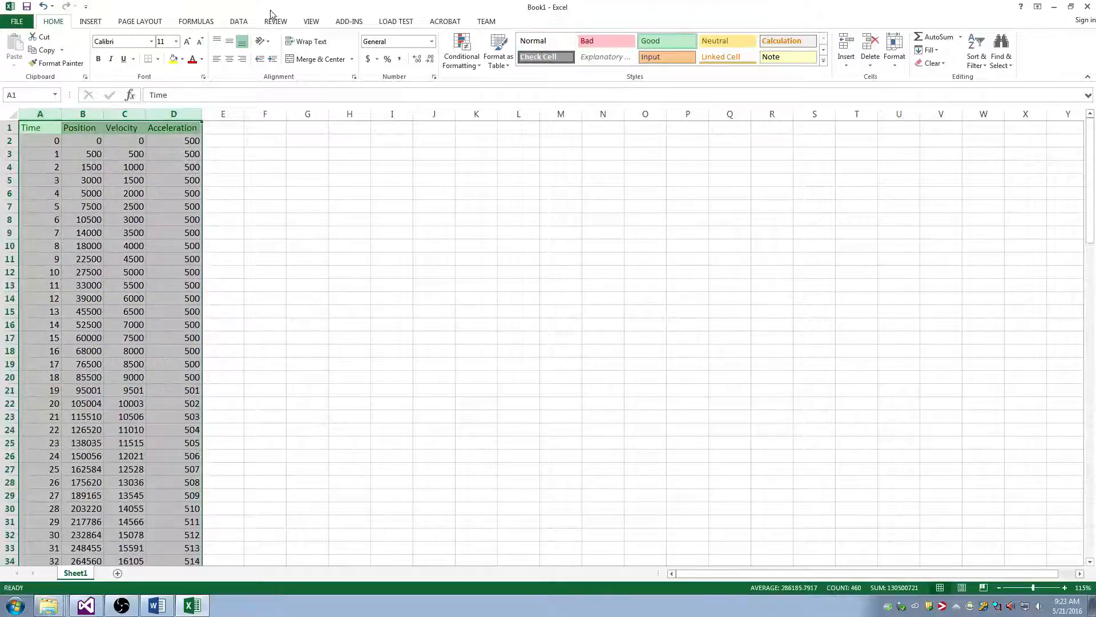
{"action": "left_click", "coordinate": [89, 22]}
{"action": "left_click", "coordinate": [377, 49]}
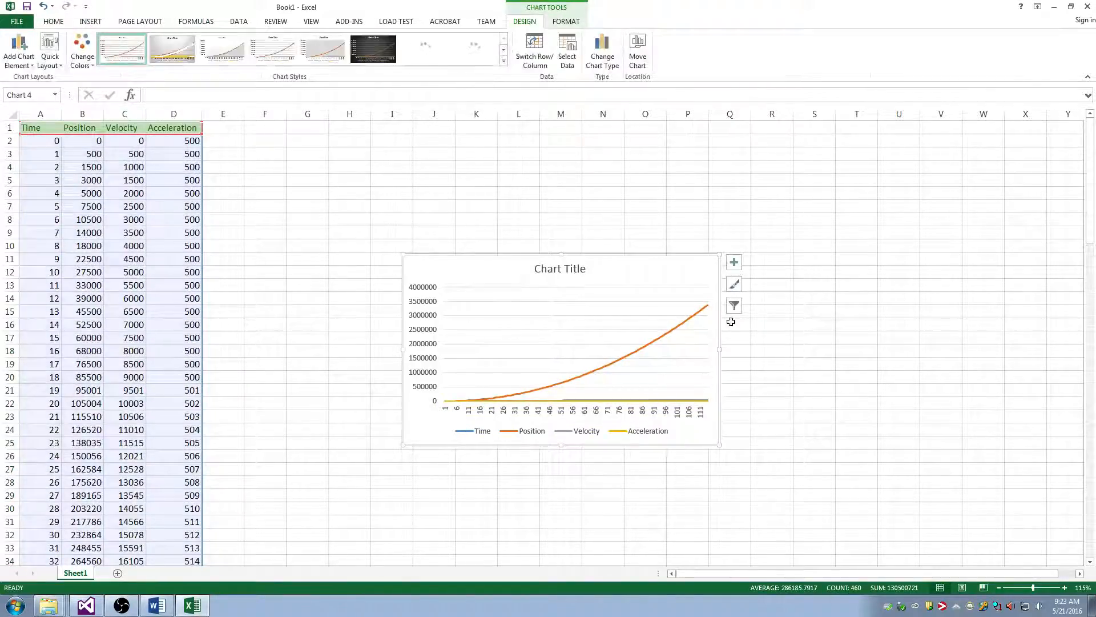
{"action": "left_click_drag", "start_coordinate": [718, 253], "coordinate": [965, 121]}
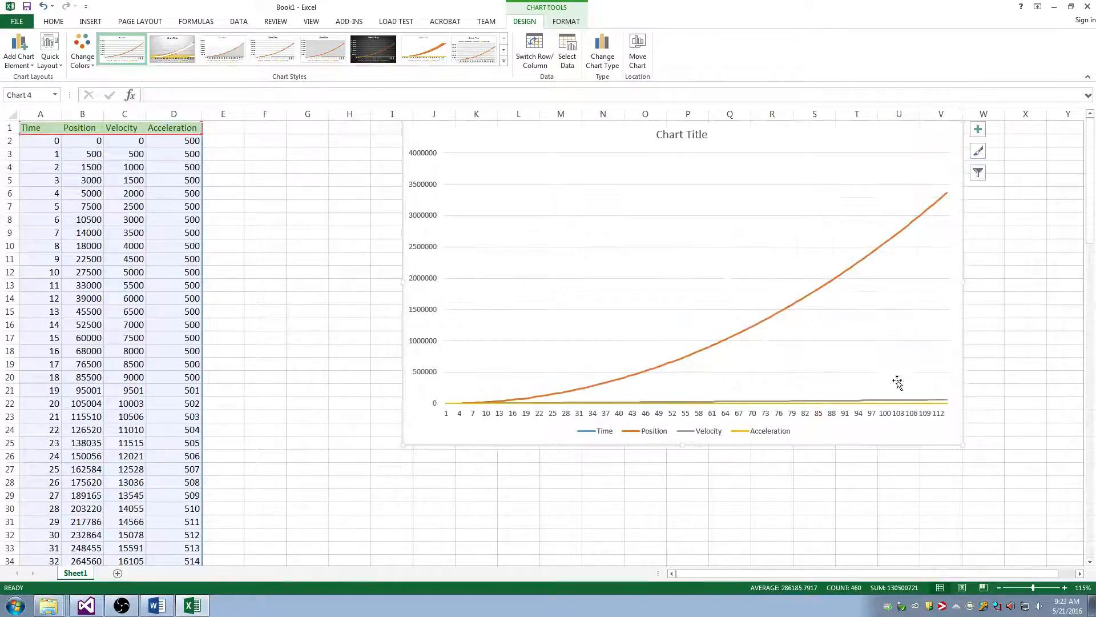
{"action": "left_click_drag", "start_coordinate": [962, 444], "coordinate": [1065, 563]}
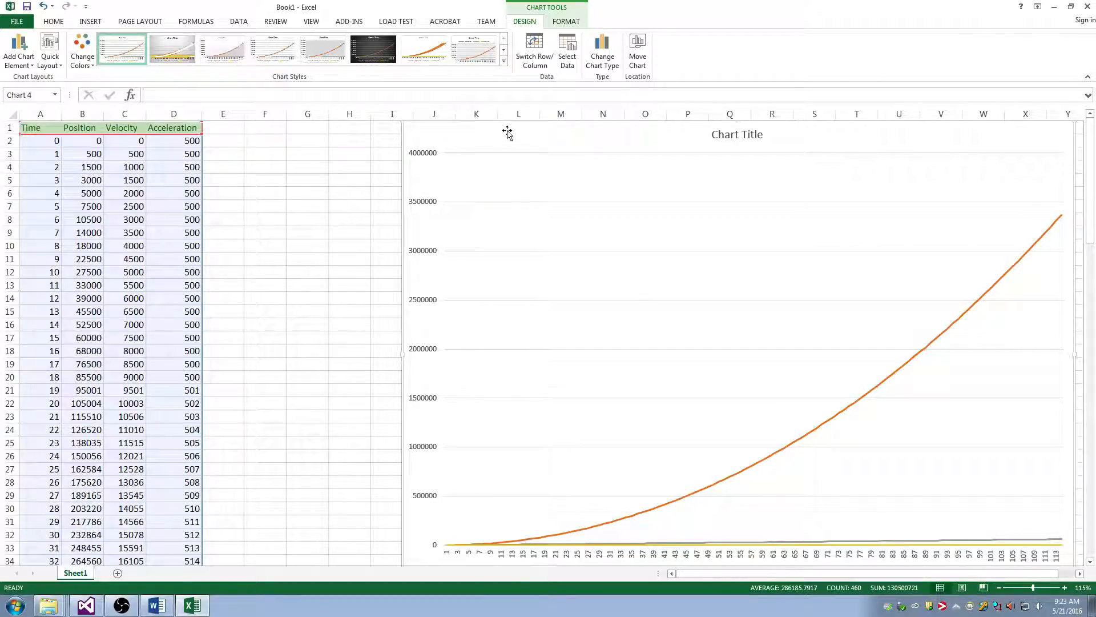
Insert a second line chart using only the Time and Velocity columns.
{"action": "left_click", "coordinate": [223, 180]}
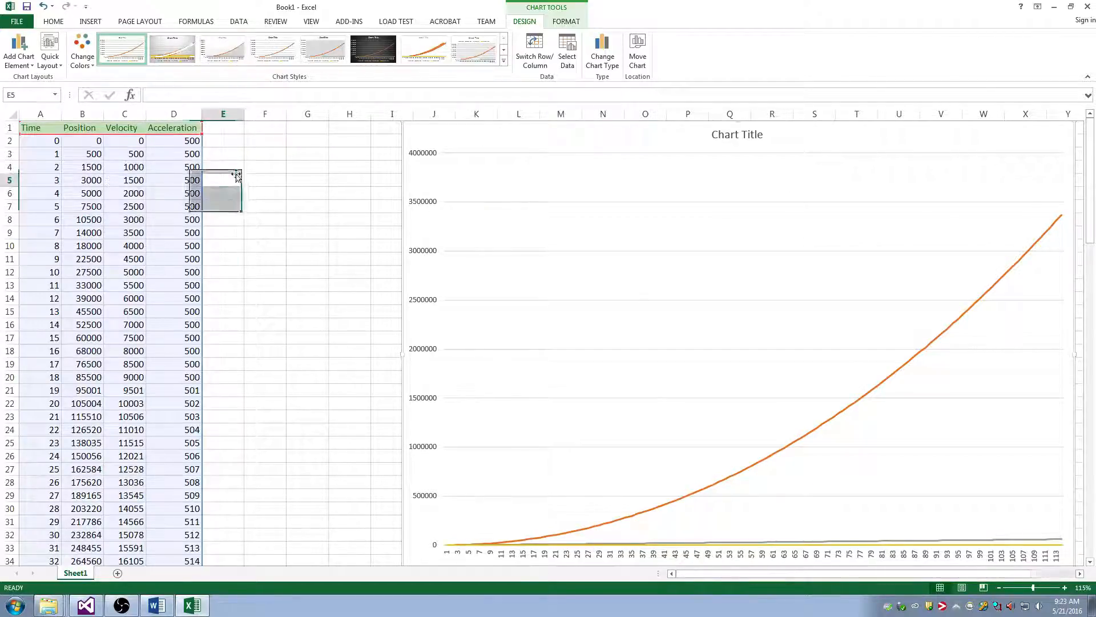
{"action": "left_click", "coordinate": [122, 115]}
{"action": "left_click", "coordinate": [40, 114], "text": "ctrl"}
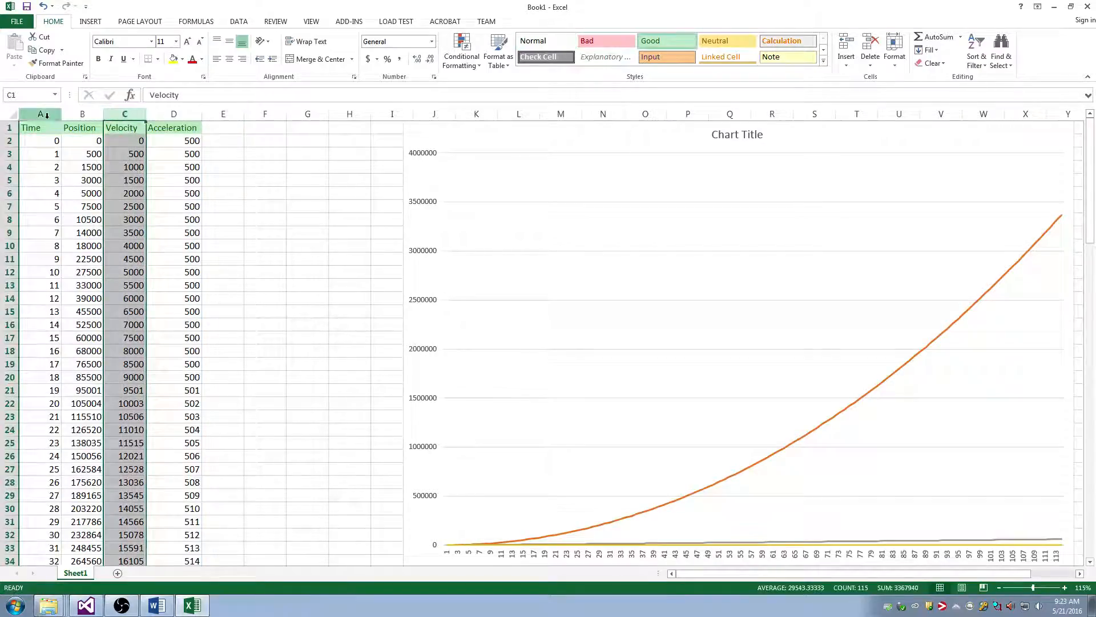
{"action": "left_click", "coordinate": [90, 21]}
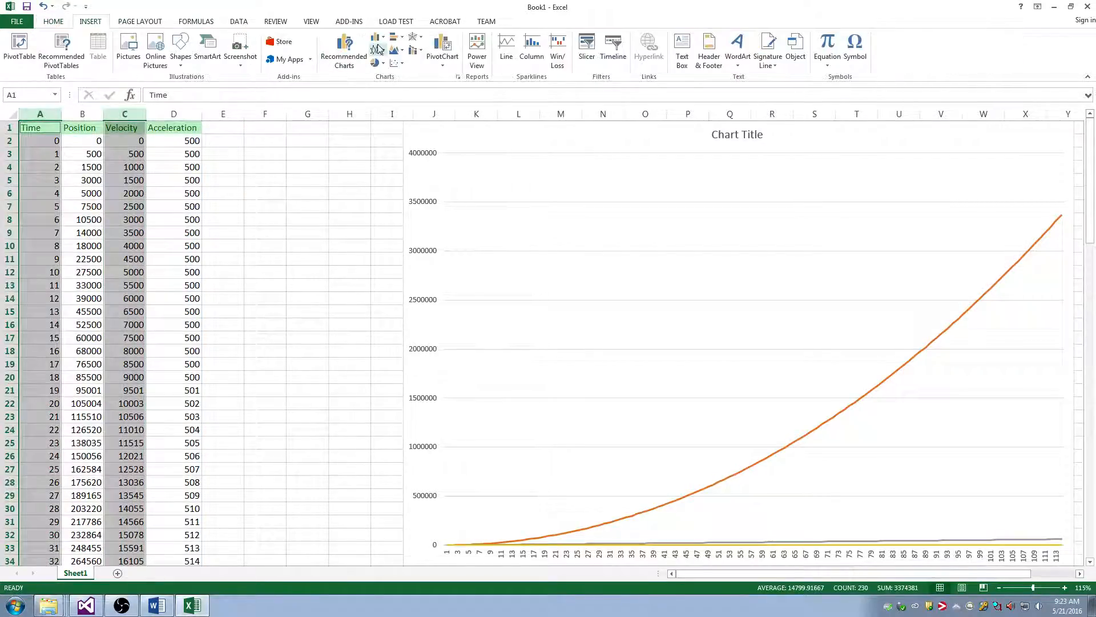
{"action": "left_click", "coordinate": [388, 83]}
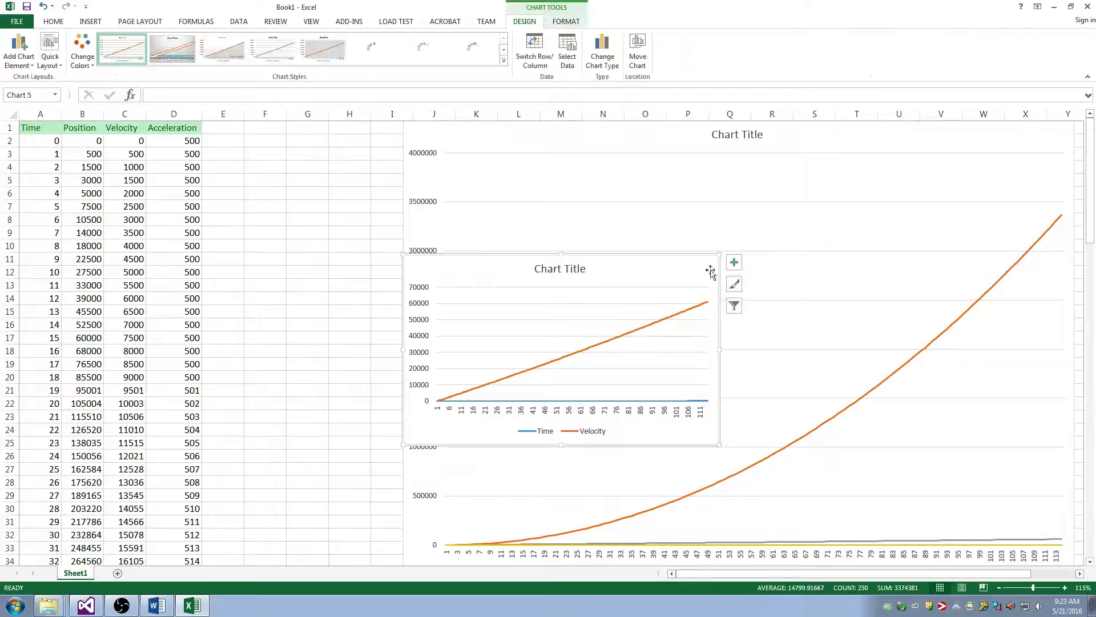
Enlarge the Time and Velocity chart until it nearly covers the four-series chart, undoing the accidental plot area move.
{"action": "left_click_drag", "start_coordinate": [719, 252], "coordinate": [978, 121]}
{"action": "left_click", "coordinate": [791, 328]}
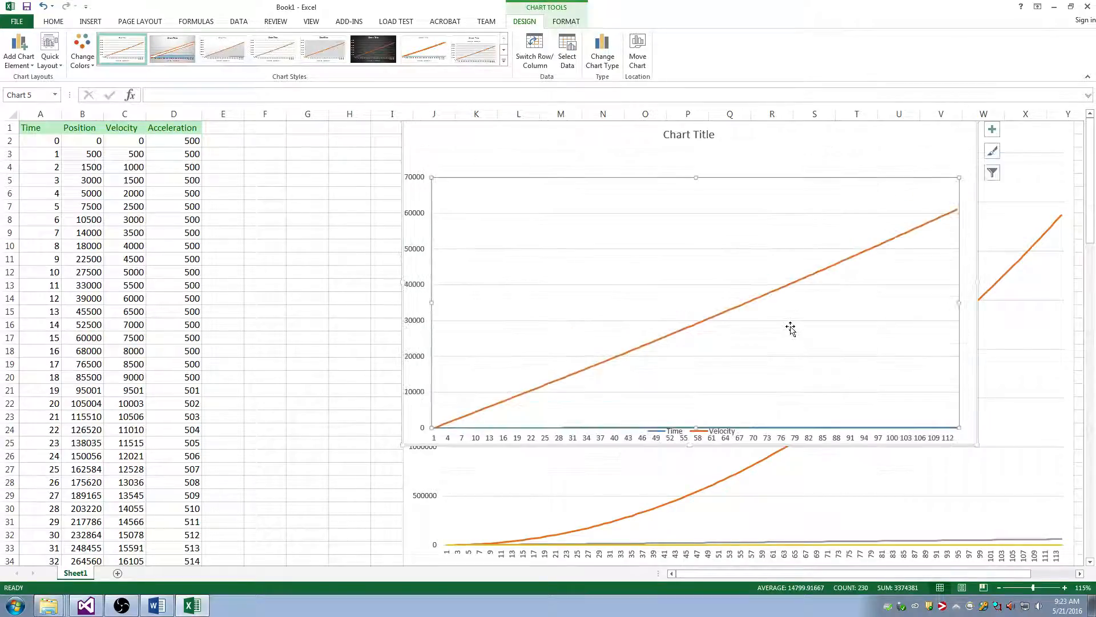
{"action": "key", "text": "ctrl+z"}
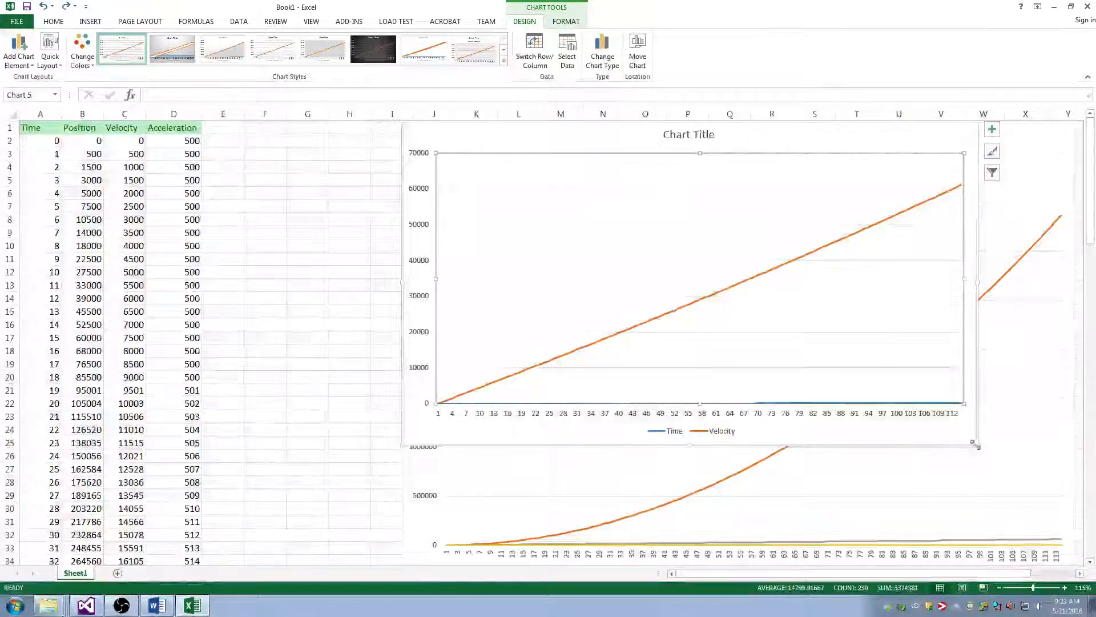
{"action": "left_click_drag", "start_coordinate": [978, 444], "coordinate": [1058, 560]}
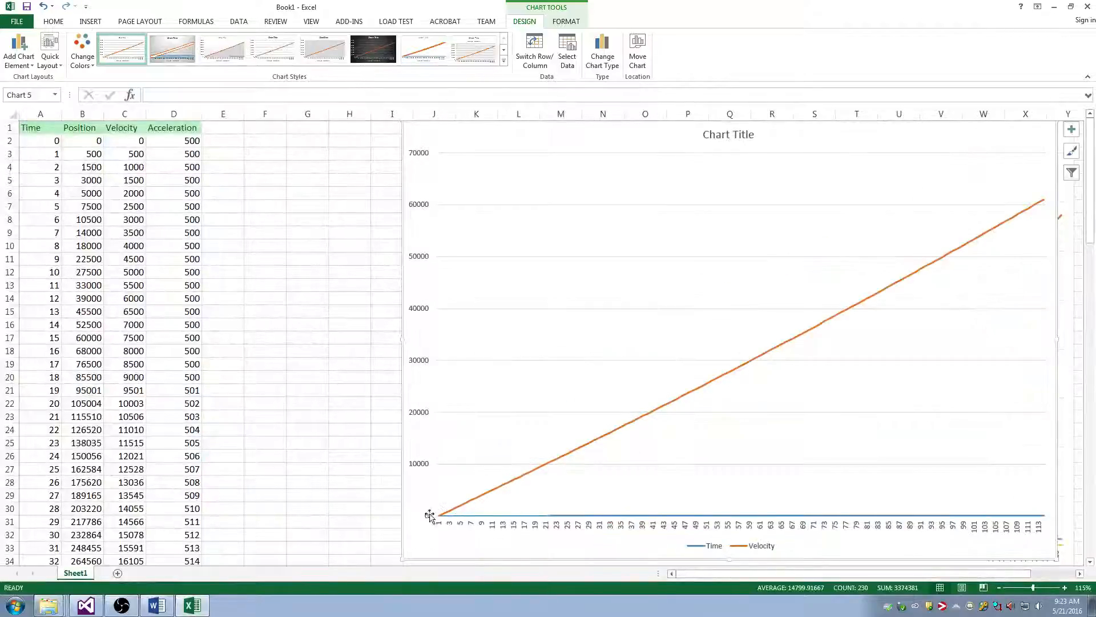
Move the Time and Velocity chart over the data table, shrink it, and shift the four-series chart for side-by-side comparison.
{"action": "left_click_drag", "start_coordinate": [968, 149], "coordinate": [585, 147]}
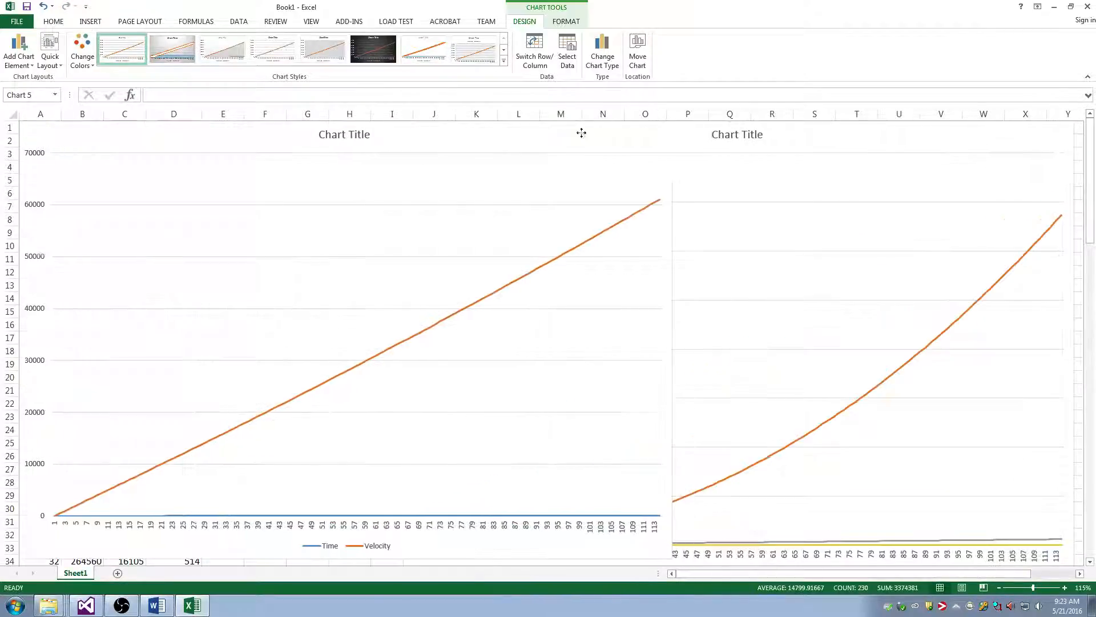
{"action": "left_click", "coordinate": [822, 503]}
{"action": "left_click_drag", "start_coordinate": [755, 501], "coordinate": [800, 455]}
{"action": "left_click", "coordinate": [653, 470]}
{"action": "left_click_drag", "start_coordinate": [673, 557], "coordinate": [514, 535]}
{"action": "left_click", "coordinate": [718, 499]}
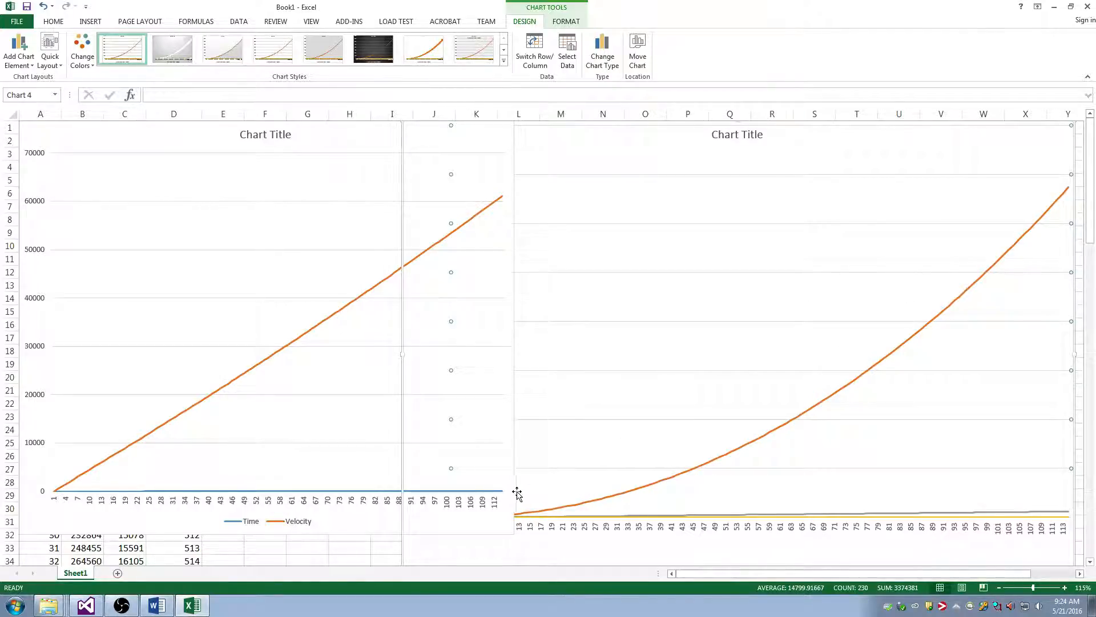
{"action": "left_click_drag", "start_coordinate": [575, 543], "coordinate": [593, 536]}
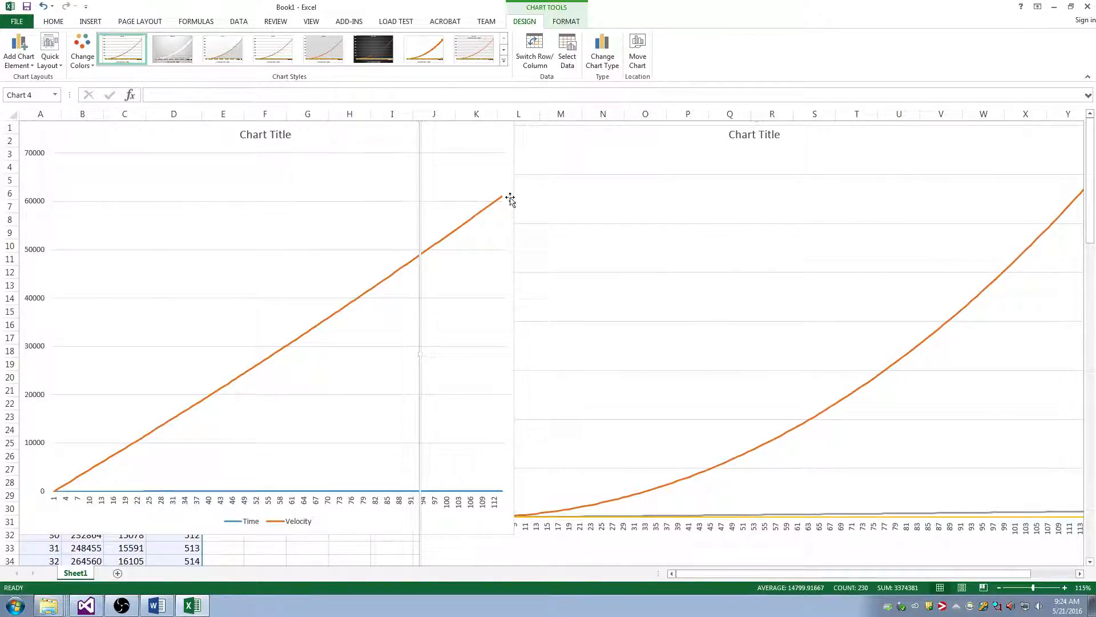
Move the Time and Velocity chart off the data table onto the four-series chart, and select the Acceleration column.
{"action": "left_click", "coordinate": [408, 198]}
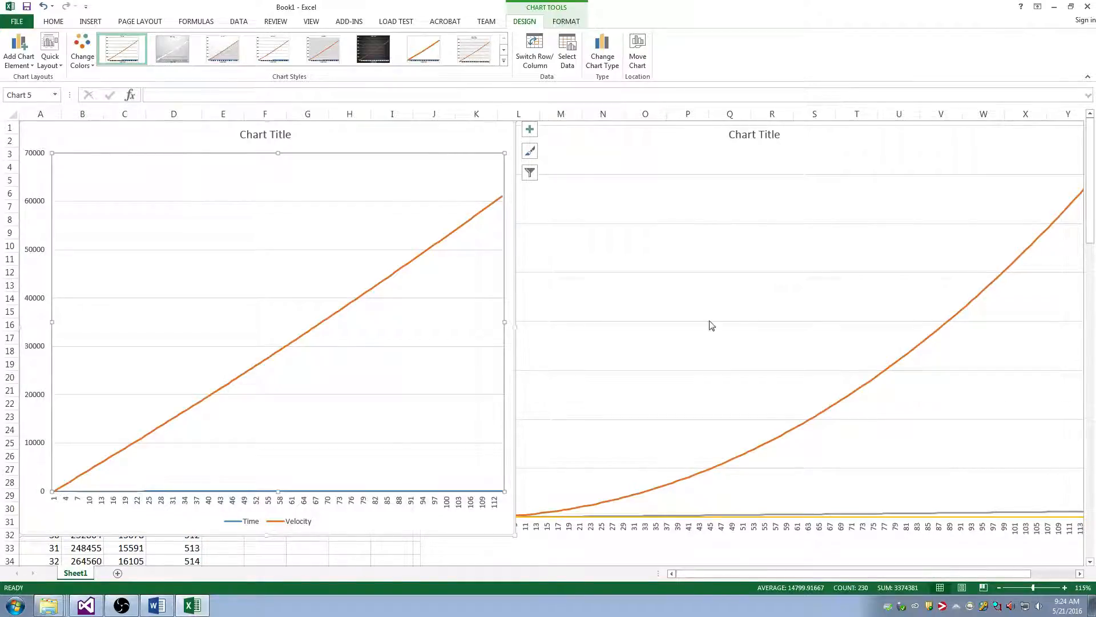
{"action": "left_click_drag", "start_coordinate": [372, 134], "coordinate": [866, 143]}
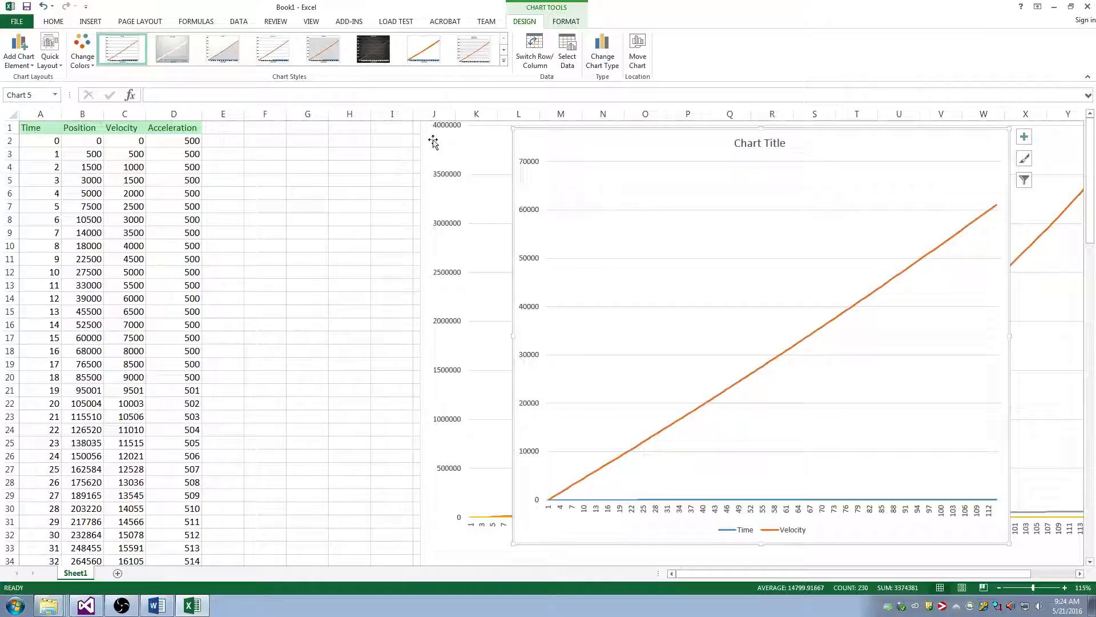
{"action": "left_click", "coordinate": [178, 119]}
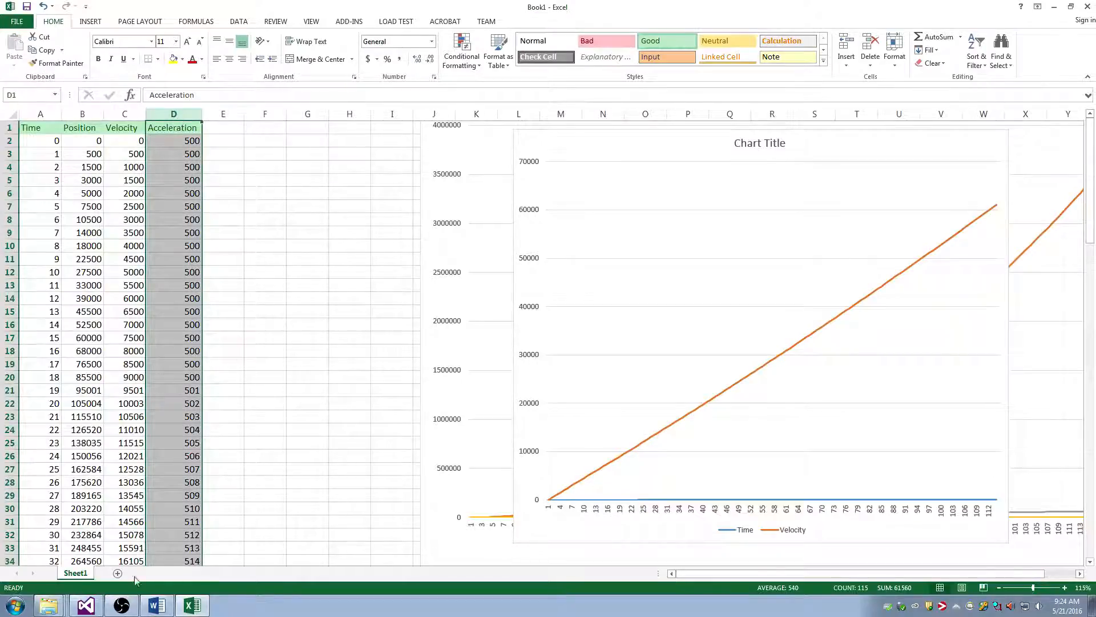
Switch to Visual Studio and examine the gravity line that adds 1000.0f times deltaTime.asSeconds() to velocity.y.
{"action": "left_click", "coordinate": [86, 606]}
{"action": "left_click", "coordinate": [364, 267]}
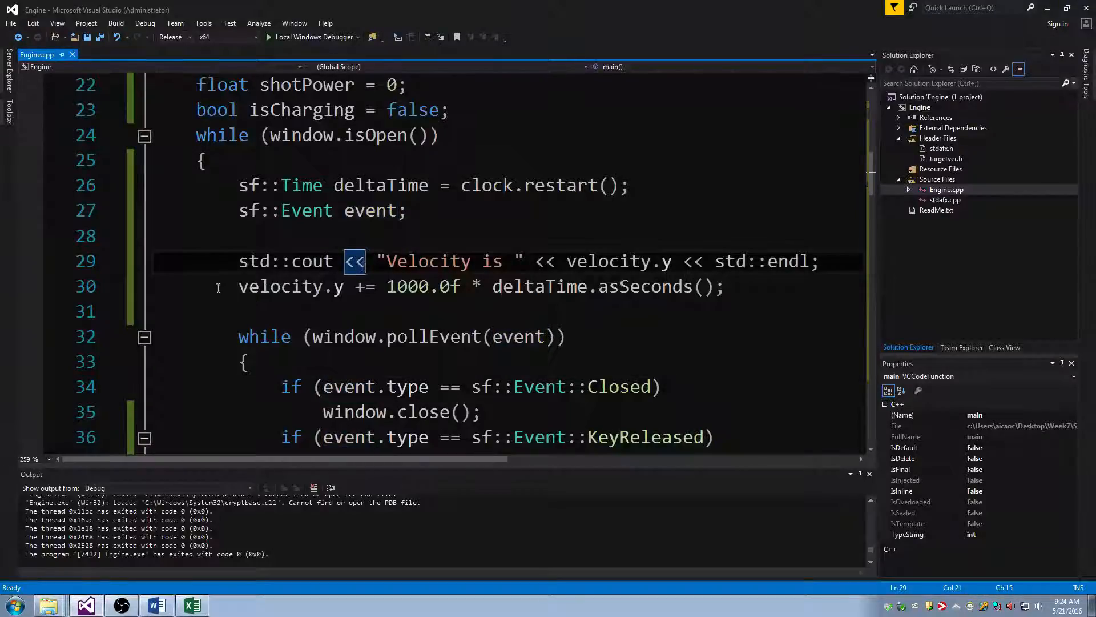
{"action": "left_click_drag", "start_coordinate": [218, 287], "coordinate": [728, 290]}
{"action": "left_click", "coordinate": [730, 291]}
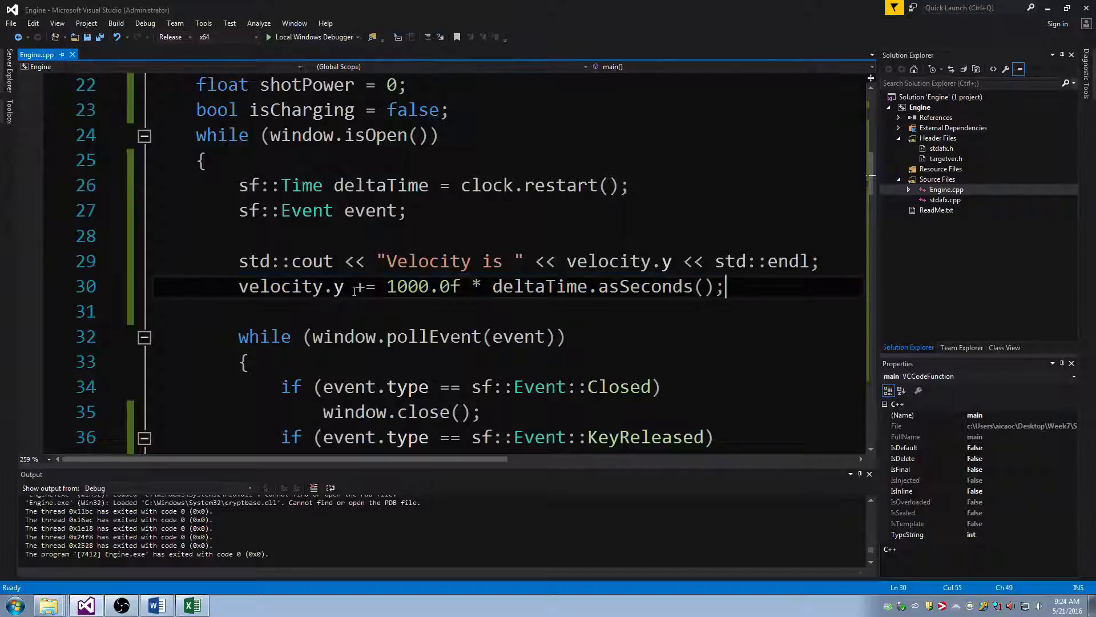
{"action": "left_click_drag", "start_coordinate": [387, 289], "coordinate": [464, 288]}
{"action": "left_click", "coordinate": [381, 287]}
{"action": "left_click_drag", "start_coordinate": [387, 287], "coordinate": [475, 287]}
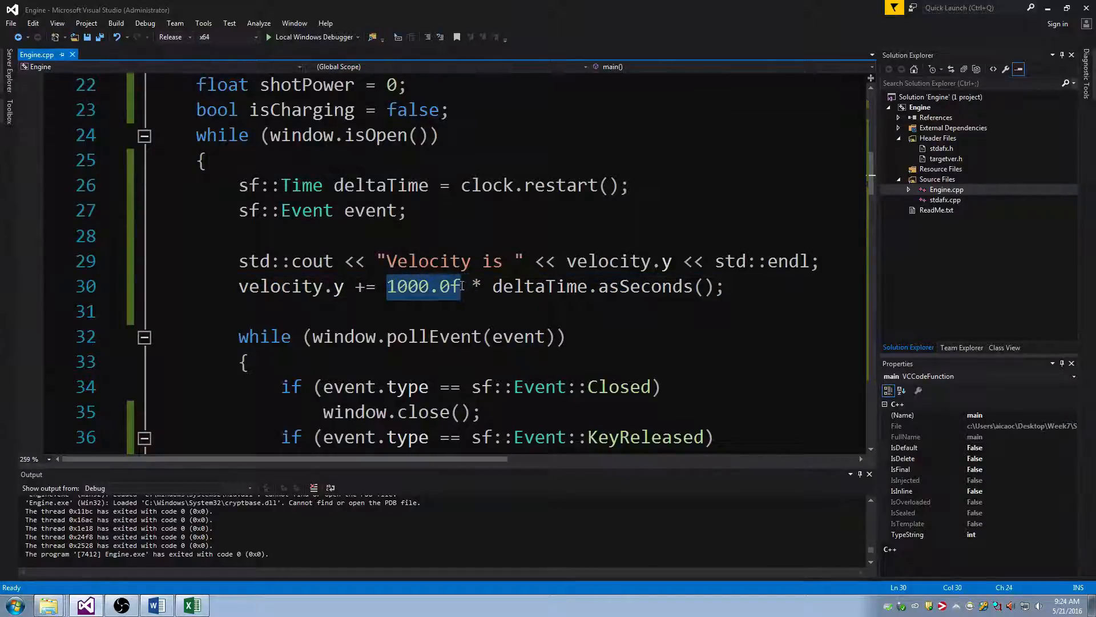
{"action": "double_click", "coordinate": [250, 285]}
{"action": "left_click_drag", "start_coordinate": [240, 286], "coordinate": [371, 291]}
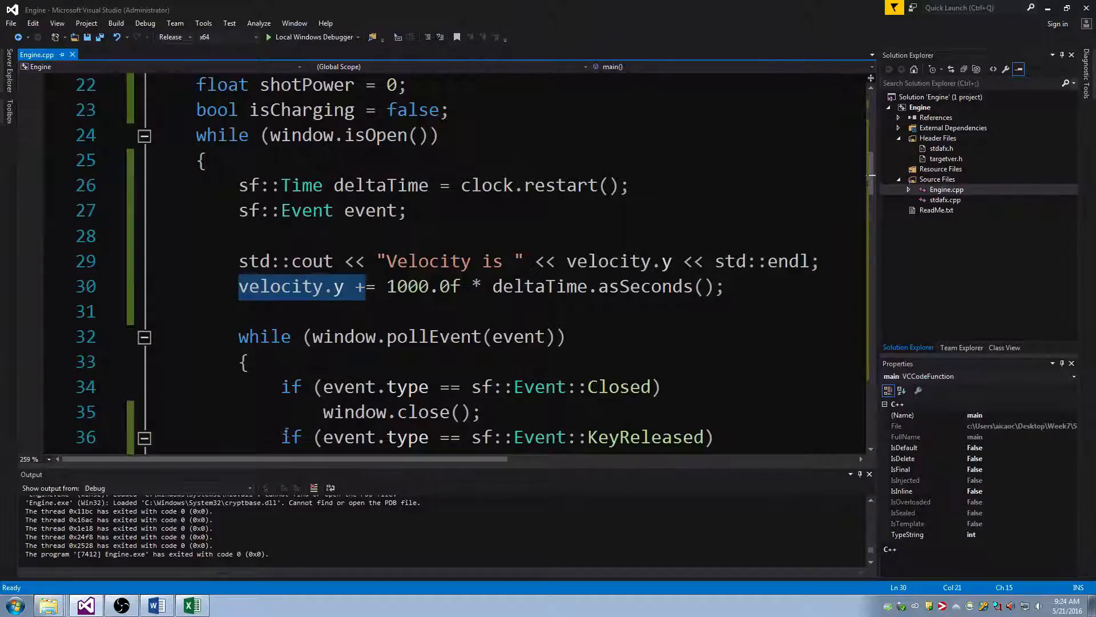
Switch to Excel and delete the Time and Velocity chart lying over the four-series chart.
{"action": "left_click", "coordinate": [192, 606]}
{"action": "left_click", "coordinate": [605, 391]}
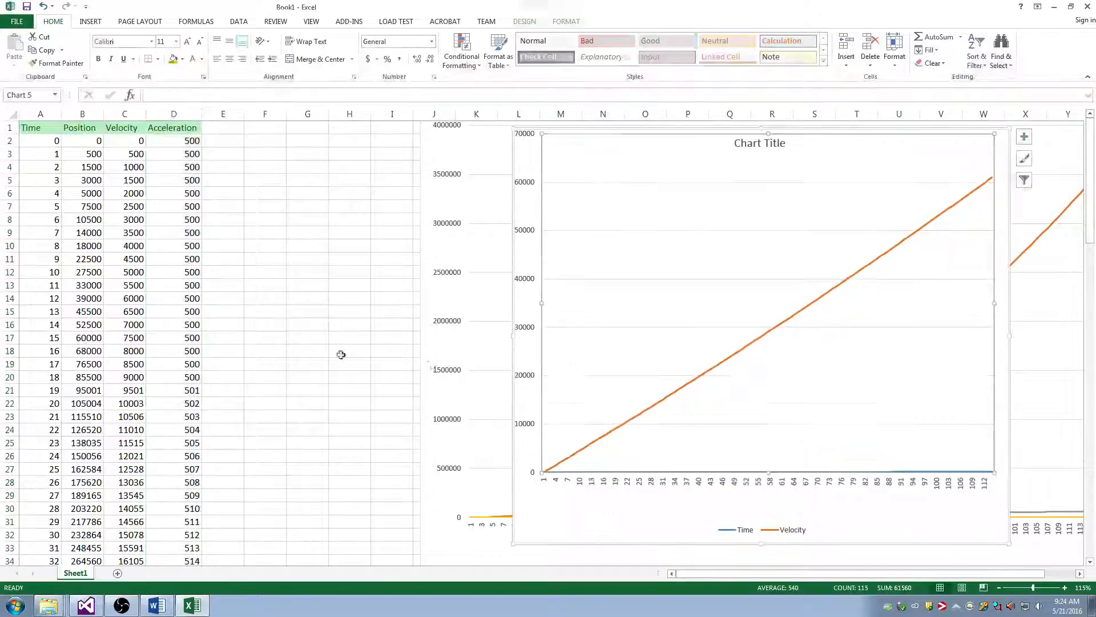
{"action": "left_click", "coordinate": [507, 426]}
{"action": "left_click", "coordinate": [523, 452]}
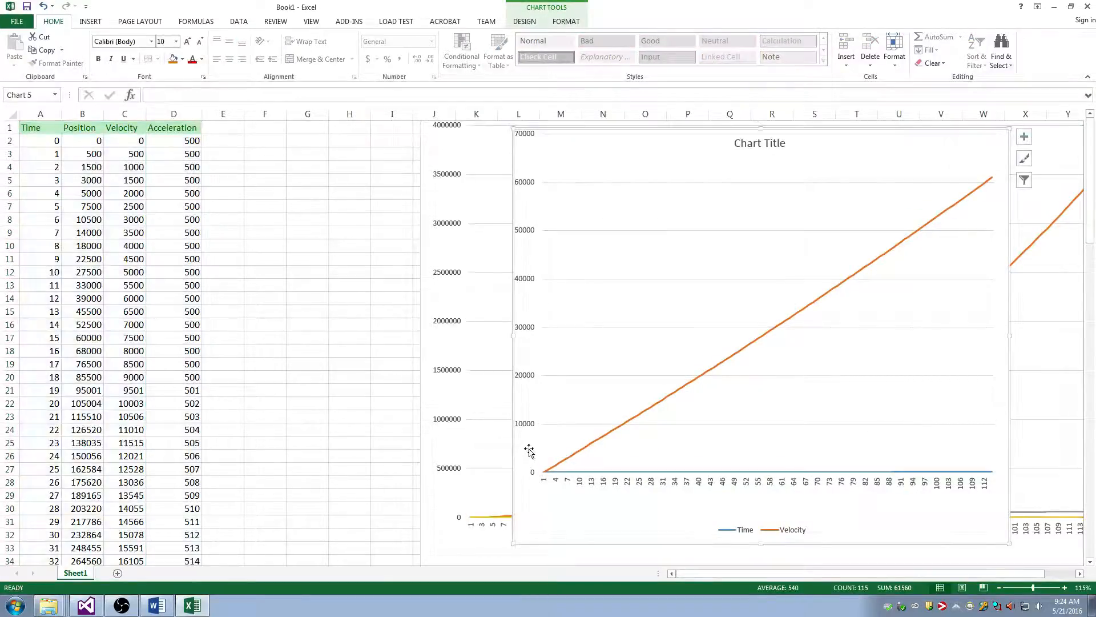
{"action": "key", "text": "Delete"}
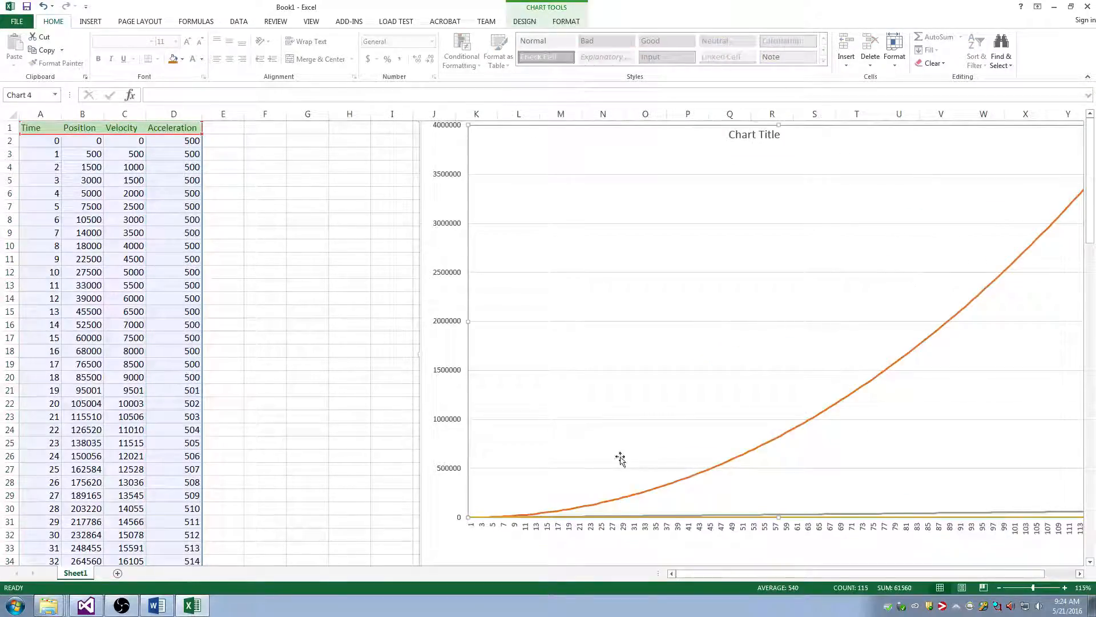
Return to Visual Studio, run the ball program to watch its velocity output, and close it.
{"action": "left_click", "coordinate": [87, 605]}
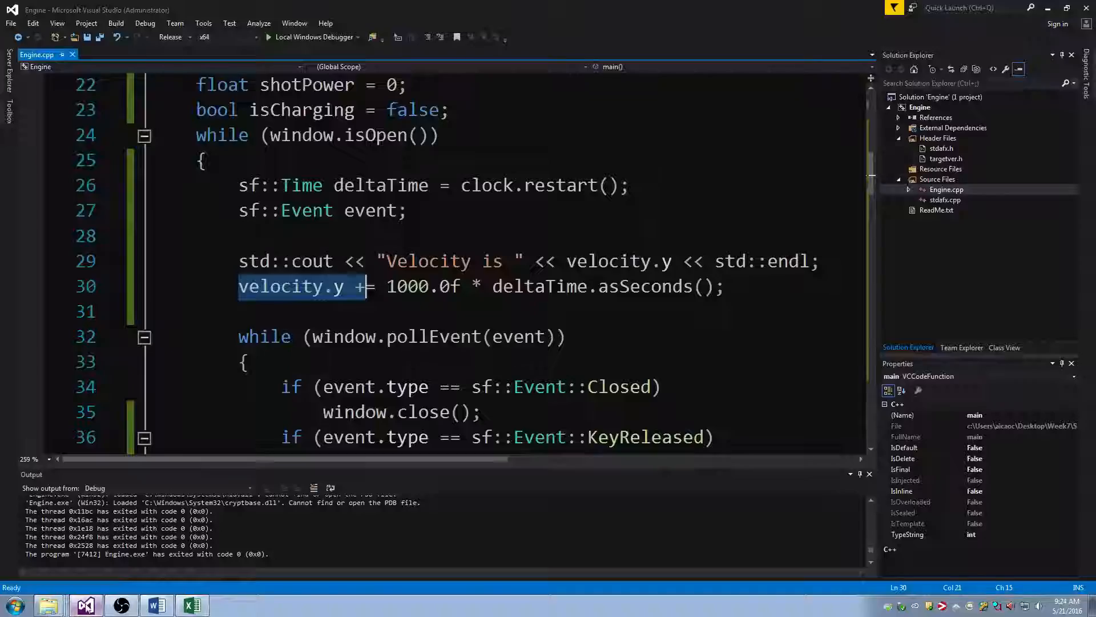
{"action": "left_click", "coordinate": [366, 385]}
{"action": "key", "text": "F5"}
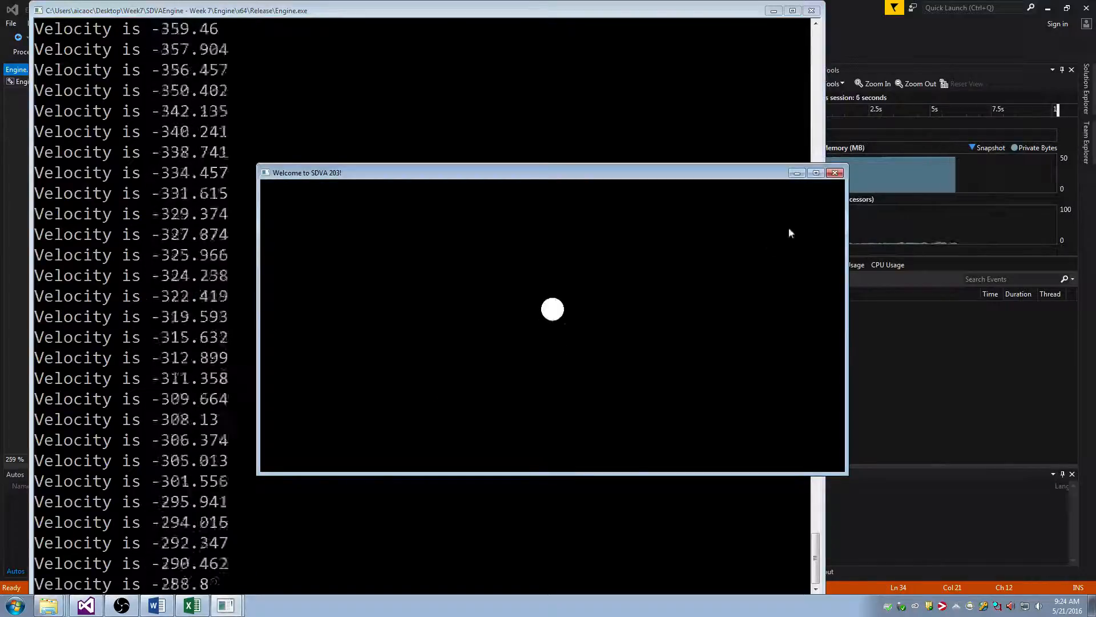
{"action": "left_click", "coordinate": [835, 173]}
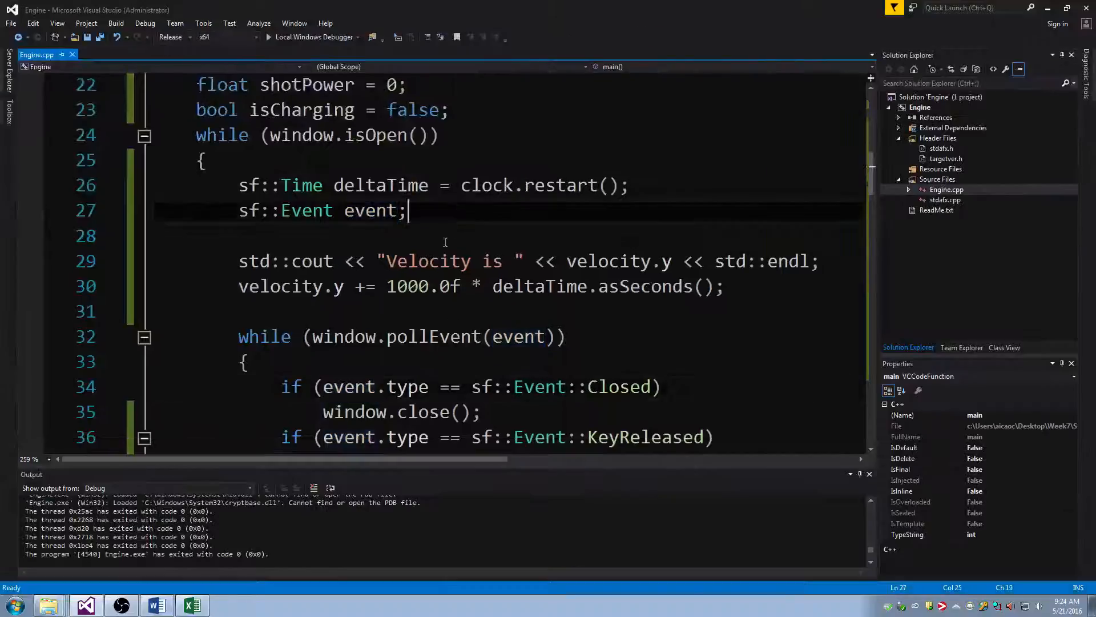
Set the gravity in the velocity.y line to 10.0f, run the program to test the fall, and close it.
{"action": "left_click", "coordinate": [400, 286]}
{"action": "key", "text": "Delete"}
{"action": "key", "text": "Delete"}
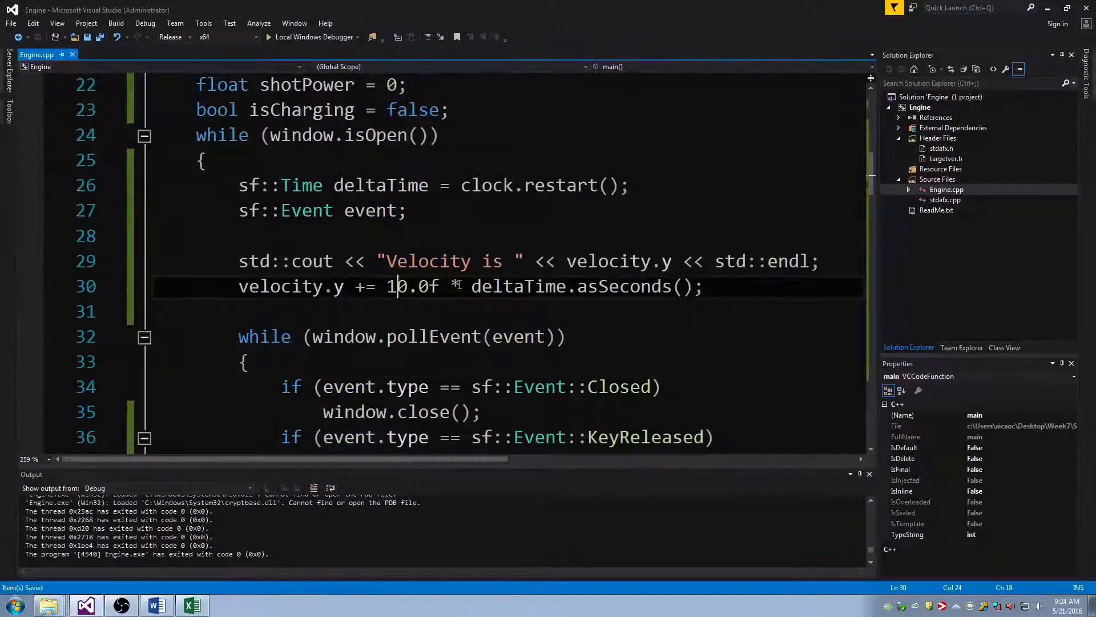
{"action": "key", "text": "F5"}
{"action": "key", "text": "Return"}
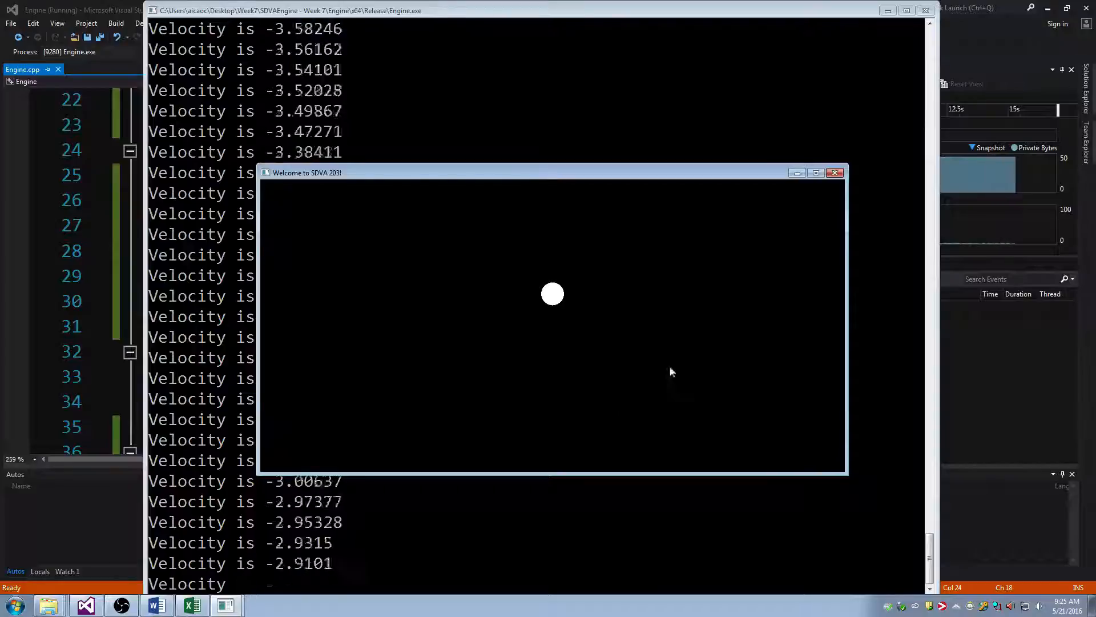
{"action": "left_click", "coordinate": [839, 174]}
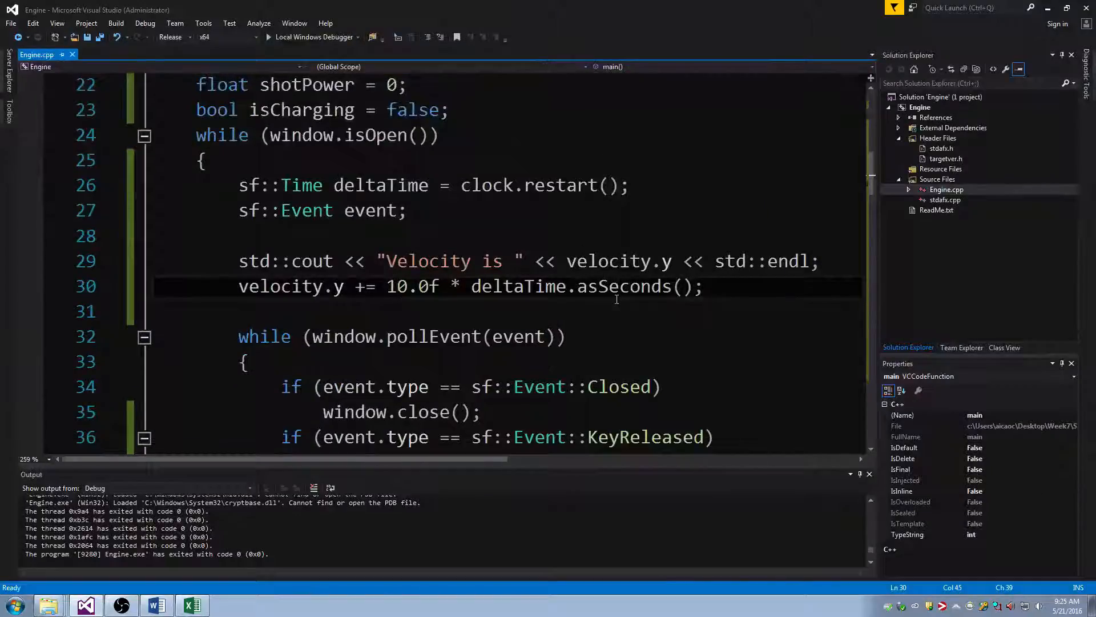
Switch to the Word lab document and read exercise 2 about changing the ground bounce.
{"action": "double_click", "coordinate": [617, 297]}
{"action": "left_click", "coordinate": [157, 604]}
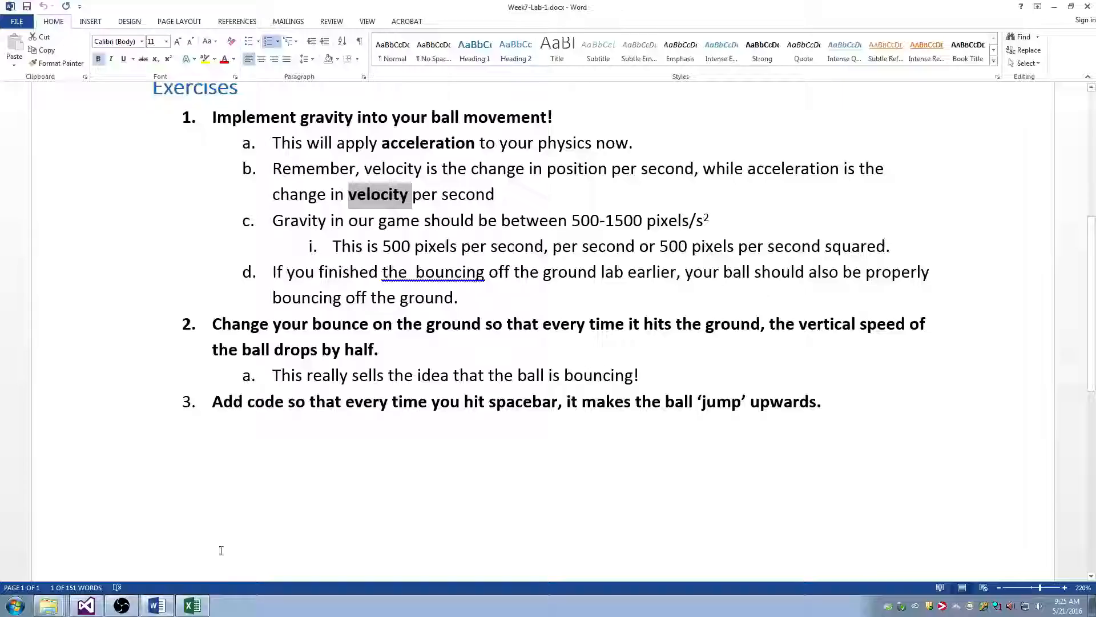
{"action": "left_click_drag", "start_coordinate": [398, 326], "coordinate": [446, 330]}
{"action": "left_click", "coordinate": [445, 328]}
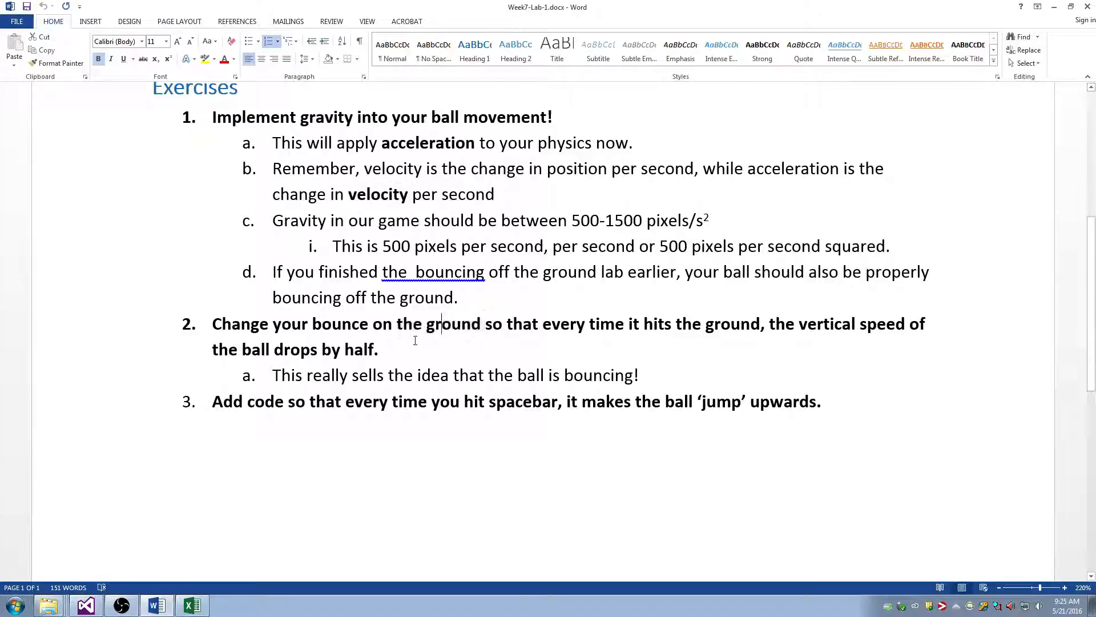
{"action": "left_click", "coordinate": [415, 341]}
Switch back to Visual Studio, set the gravity in the velocity.y line to 1000.0f, and save Engine.cpp.
{"action": "key", "text": "alt+Tab"}
{"action": "left_click", "coordinate": [418, 270]}
{"action": "left_click", "coordinate": [410, 286]}
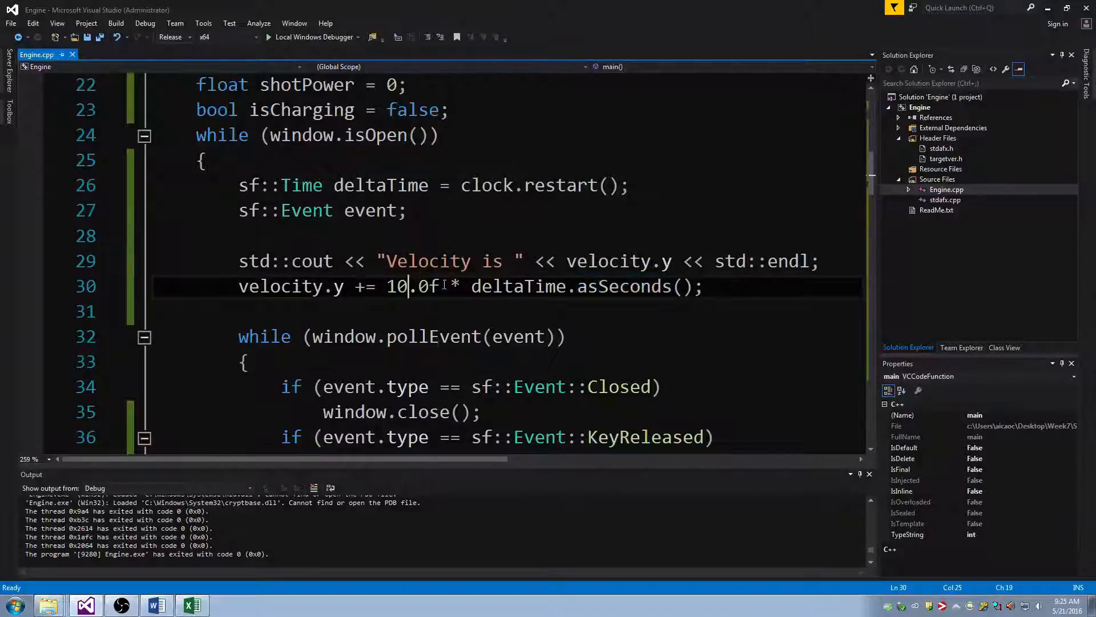
{"action": "type", "text": "00"}
{"action": "key", "text": "ctrl+s"}
Set the initial velocity.x to 200, build and run the program to test the motion, and close it.
{"action": "scroll", "coordinate": [425, 255], "scroll_direction": "up", "scroll_amount": 3}
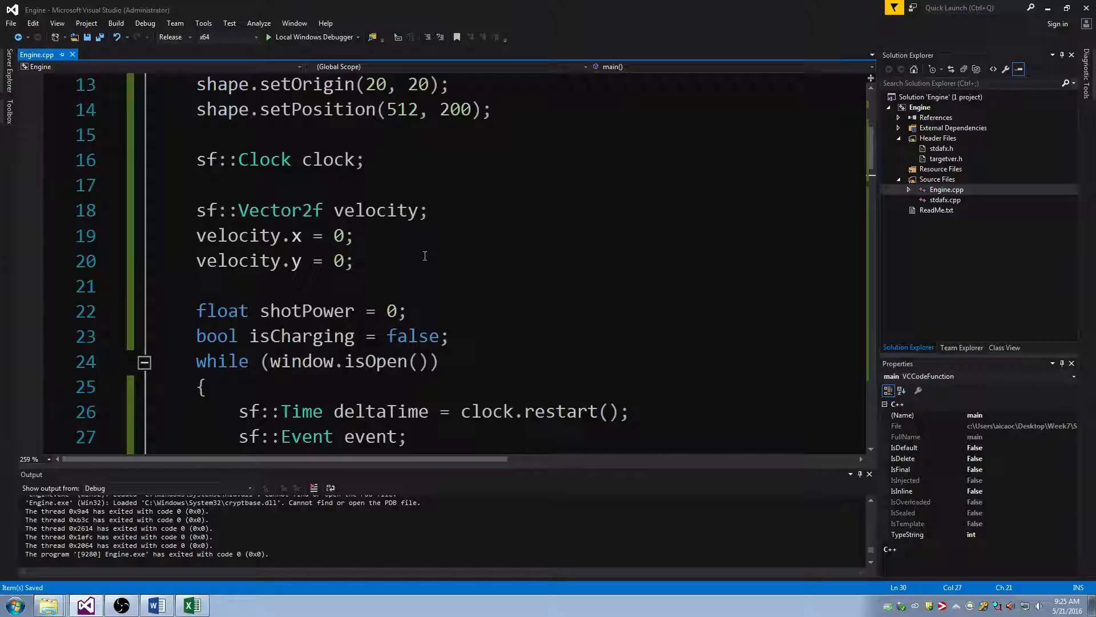
{"action": "double_click", "coordinate": [341, 234]}
{"action": "type", "text": "20"}
{"action": "scroll", "coordinate": [335, 235], "scroll_direction": "down", "scroll_amount": 2}
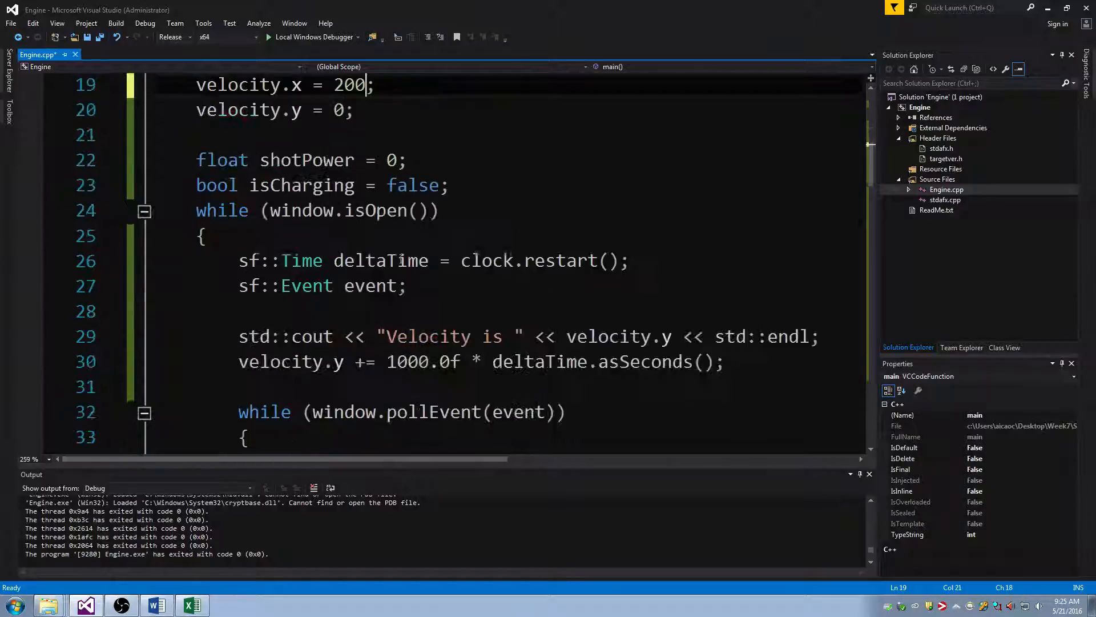
{"action": "key", "text": "ctrl+F5"}
{"action": "left_click", "coordinate": [494, 358]}
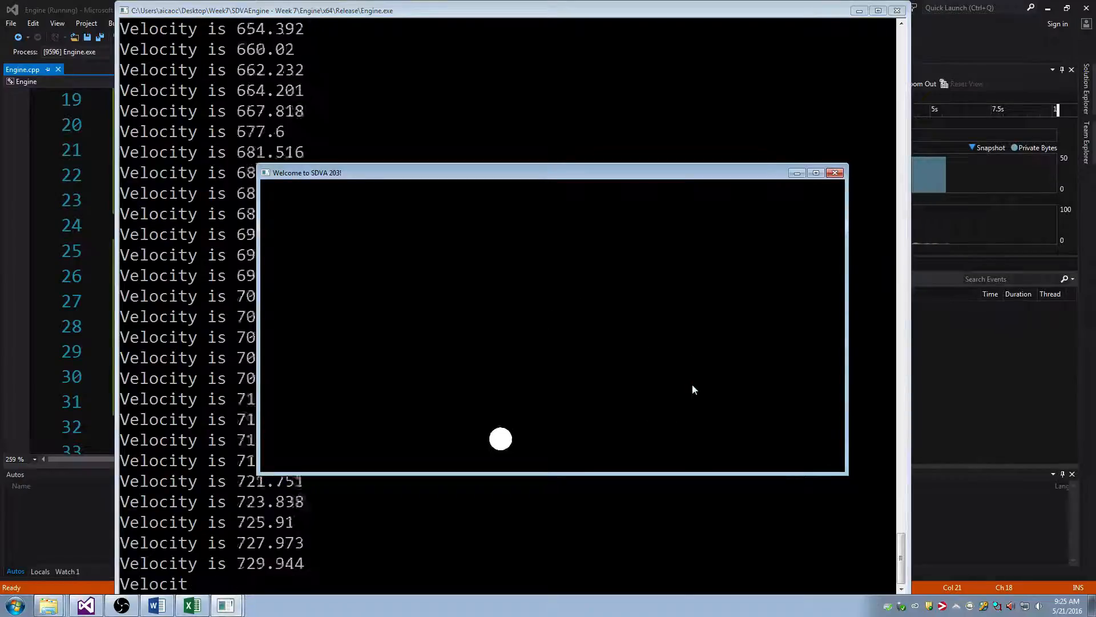
{"action": "left_click", "coordinate": [835, 172]}
Set the velocity.y multiplier in the ground collision block (position plus radius > 512) to -.5f and save.
{"action": "scroll", "coordinate": [491, 324], "scroll_direction": "down", "scroll_amount": 12}
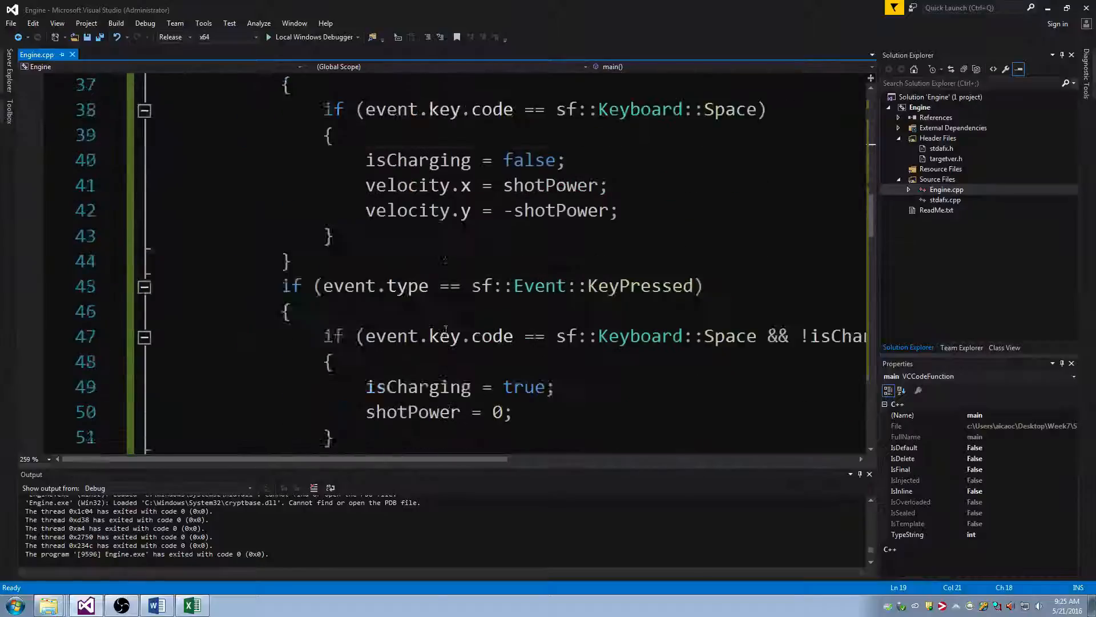
{"action": "scroll", "coordinate": [457, 326], "scroll_direction": "down", "scroll_amount": 7}
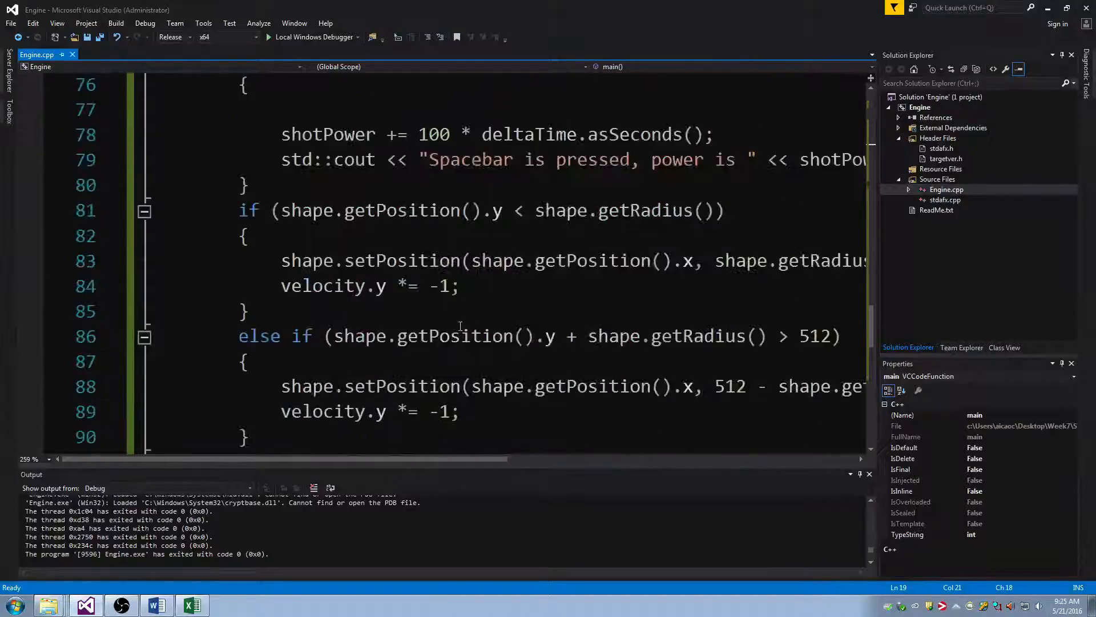
{"action": "scroll", "coordinate": [449, 319], "scroll_direction": "down", "scroll_amount": 1, "text": "ctrl"}
{"action": "left_click_drag", "start_coordinate": [218, 313], "coordinate": [298, 426]}
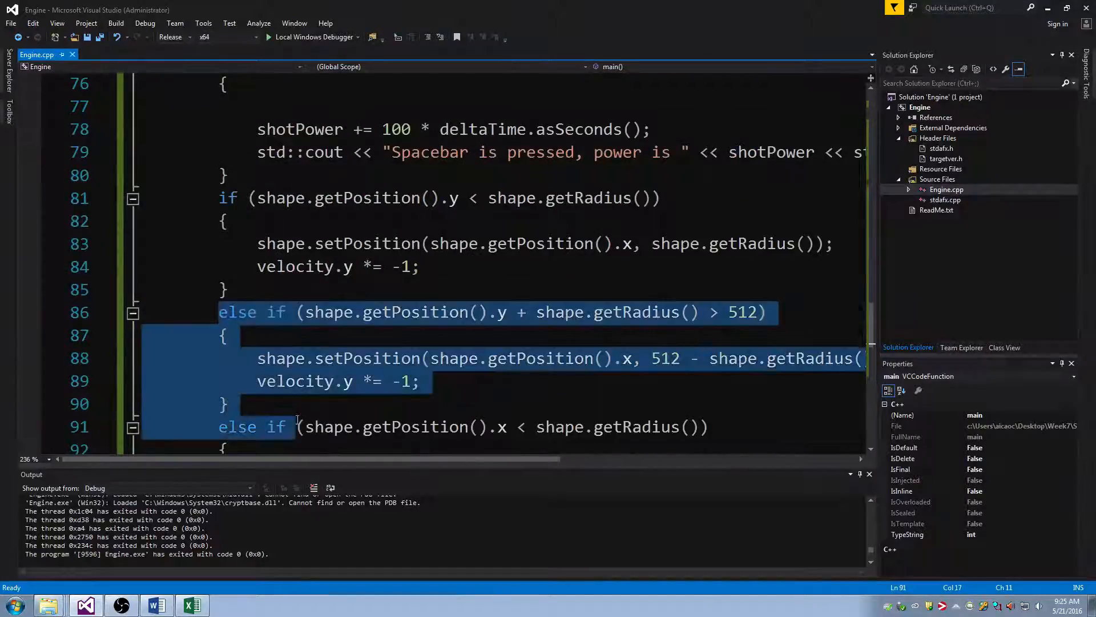
{"action": "left_click", "coordinate": [355, 379]}
{"action": "scroll", "coordinate": [417, 342], "scroll_direction": "down", "scroll_amount": 1}
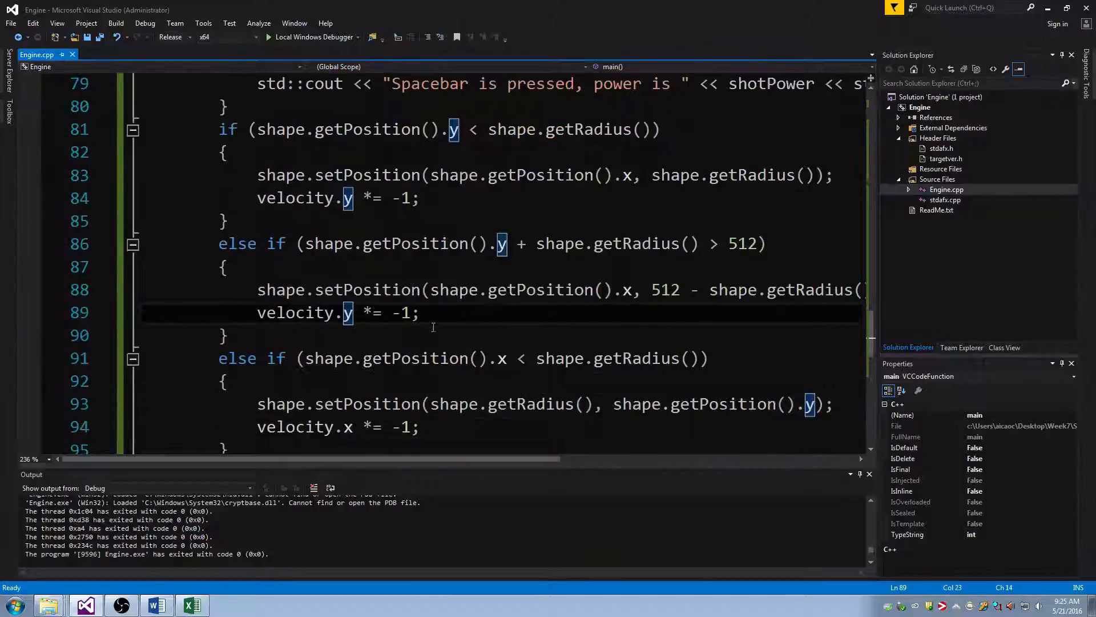
{"action": "left_click", "coordinate": [422, 314]}
{"action": "type", "text": ".5"}
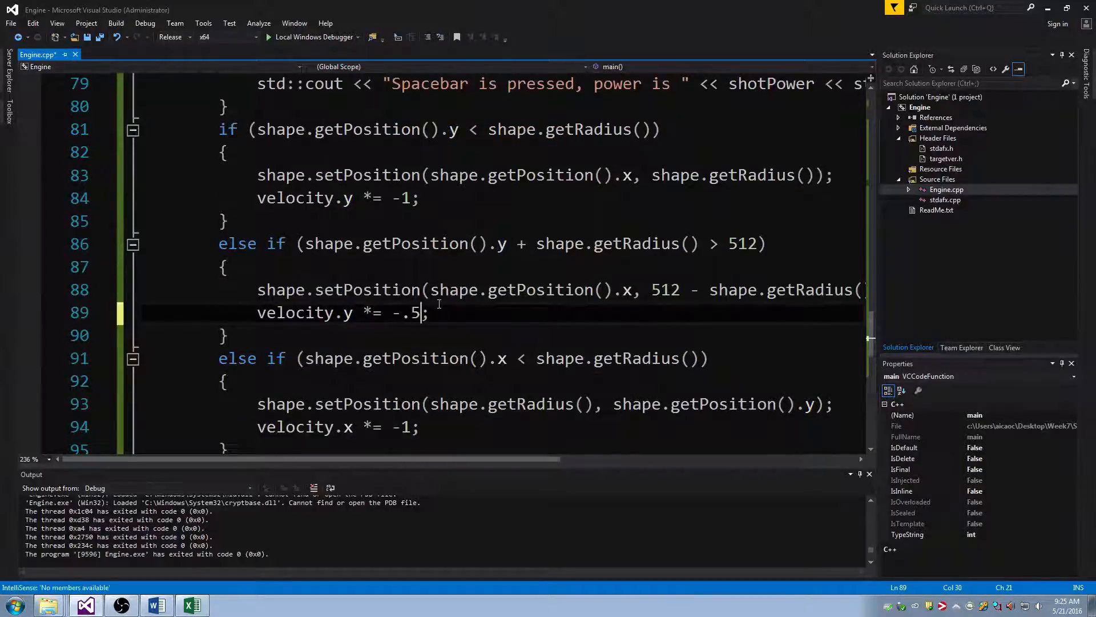
{"action": "type", "text": "f"}
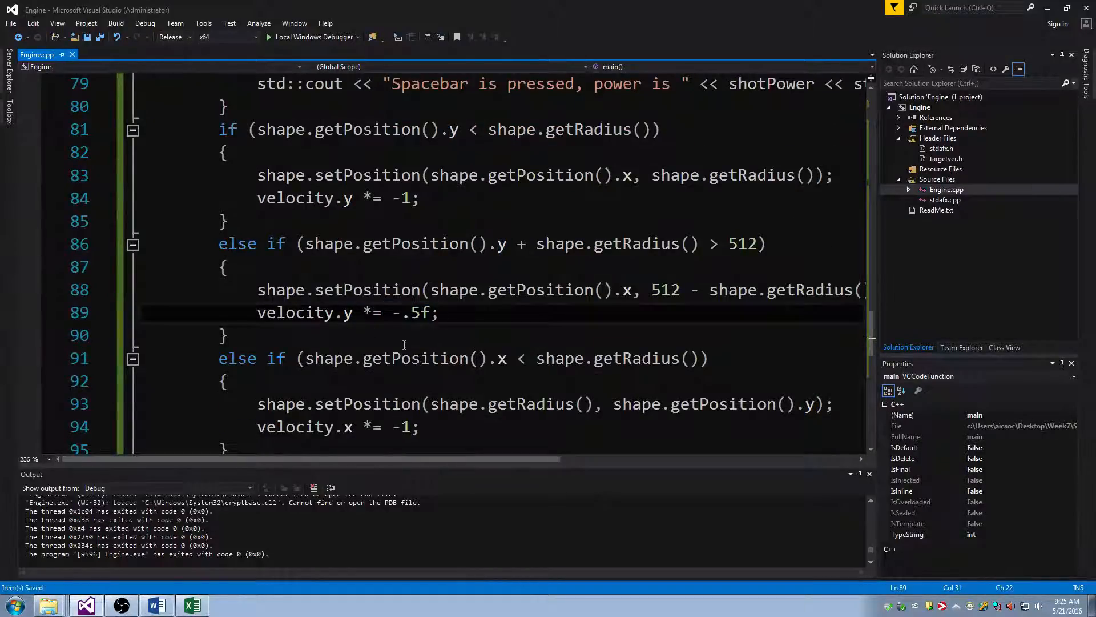
Build the program and run it twice to watch the ball's damped ground bounce, closing it each time.
{"action": "key", "text": "F5"}
{"action": "left_click", "coordinate": [500, 358]}
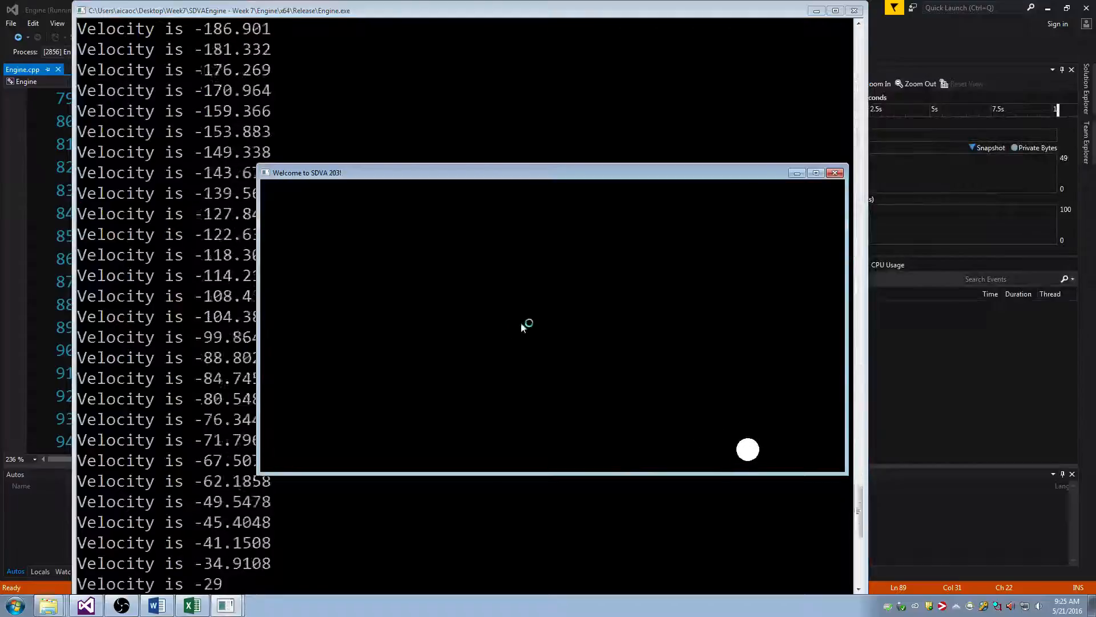
{"action": "left_click", "coordinate": [834, 172]}
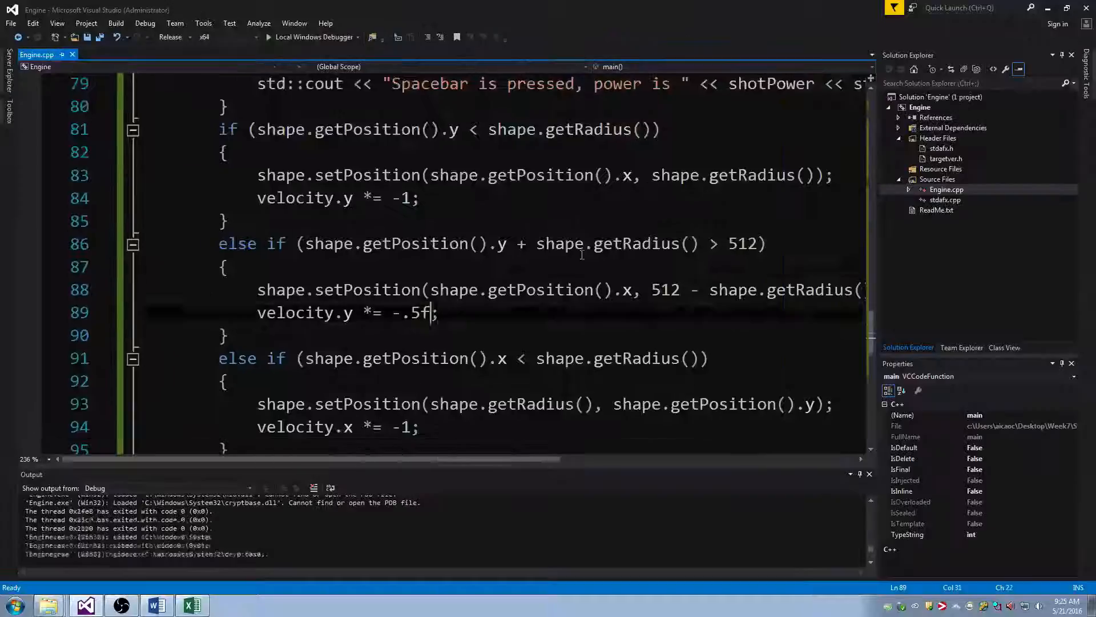
{"action": "left_click", "coordinate": [535, 272]}
{"action": "key", "text": "F5"}
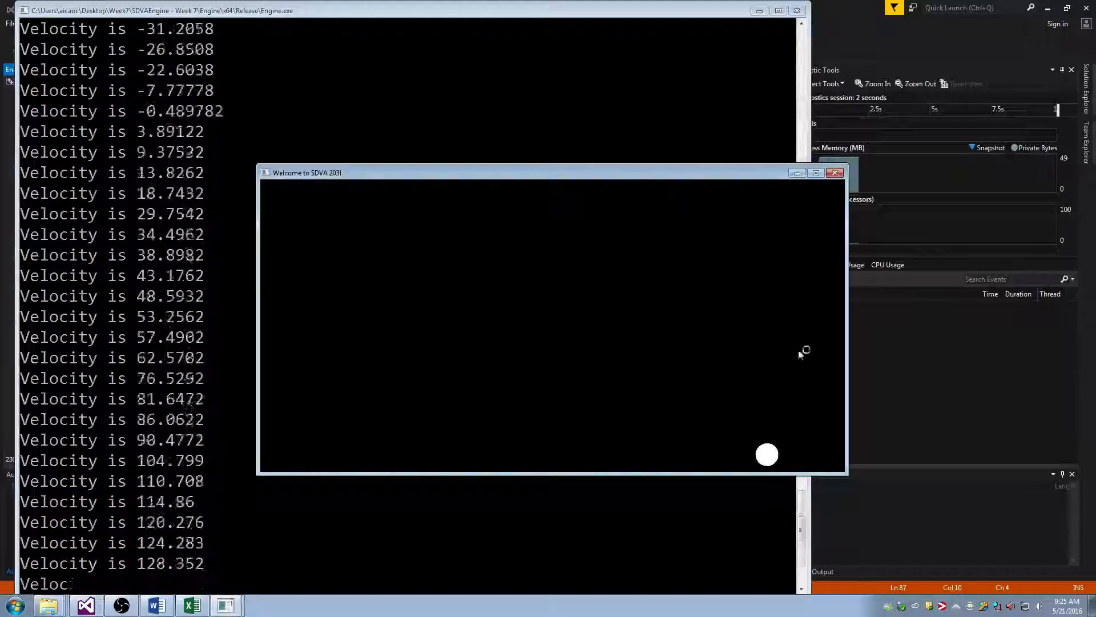
{"action": "left_click", "coordinate": [836, 174]}
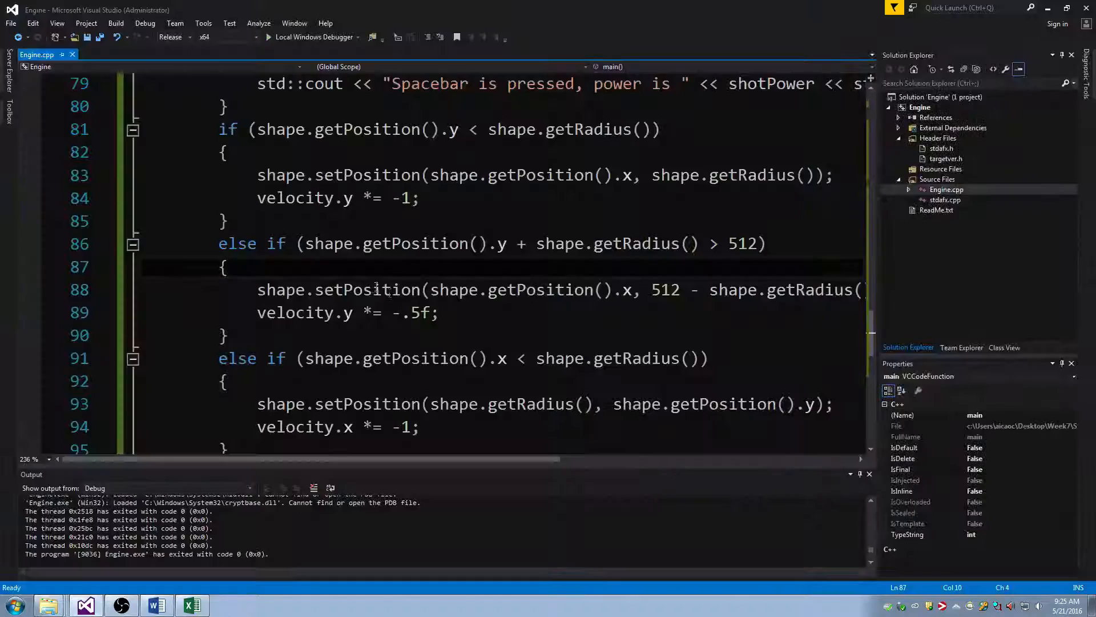
Set the ground bounce velocity.y multiplier to -.8f, build and run the program to test it, and close it.
{"action": "left_click", "coordinate": [423, 313]}
{"action": "key", "text": "shift+Right"}
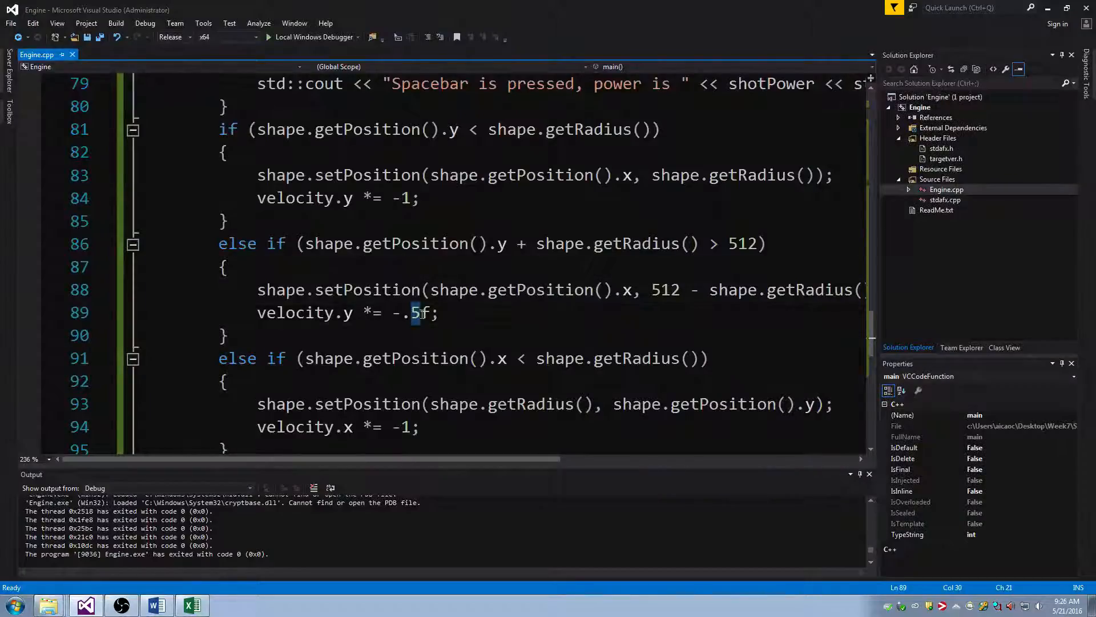
{"action": "type", "text": "8"}
{"action": "key", "text": "F5"}
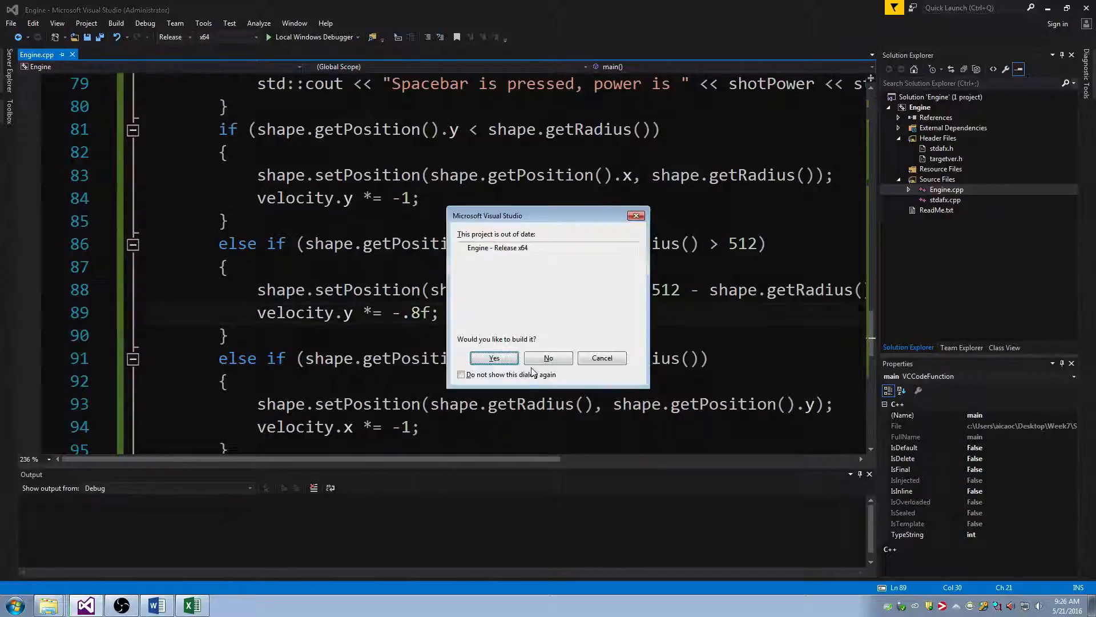
{"action": "left_click", "coordinate": [490, 359]}
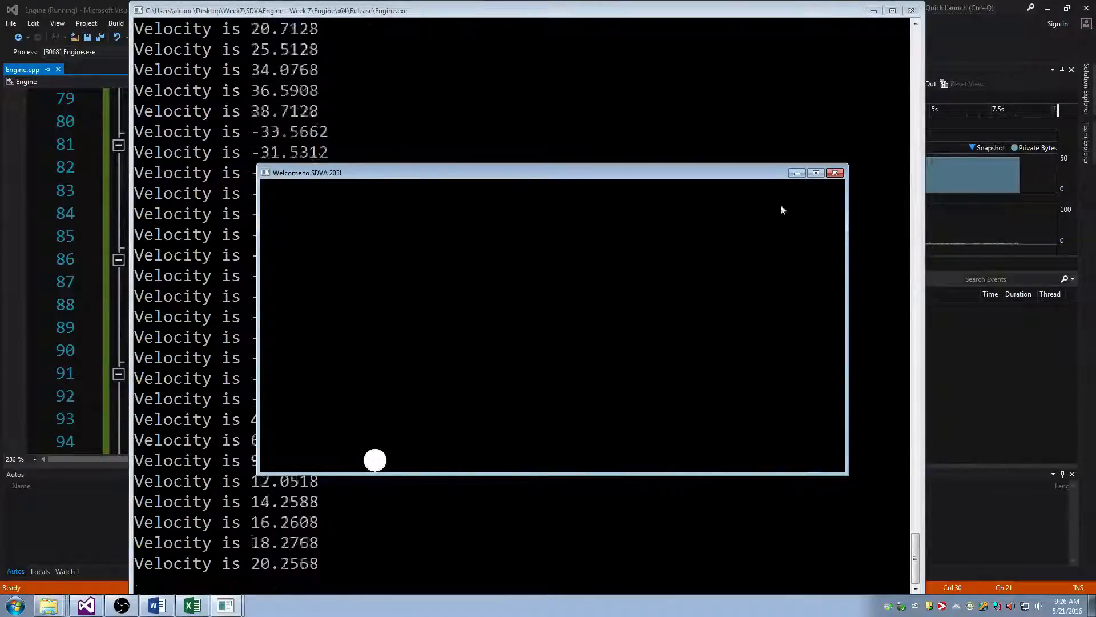
{"action": "left_click", "coordinate": [835, 172]}
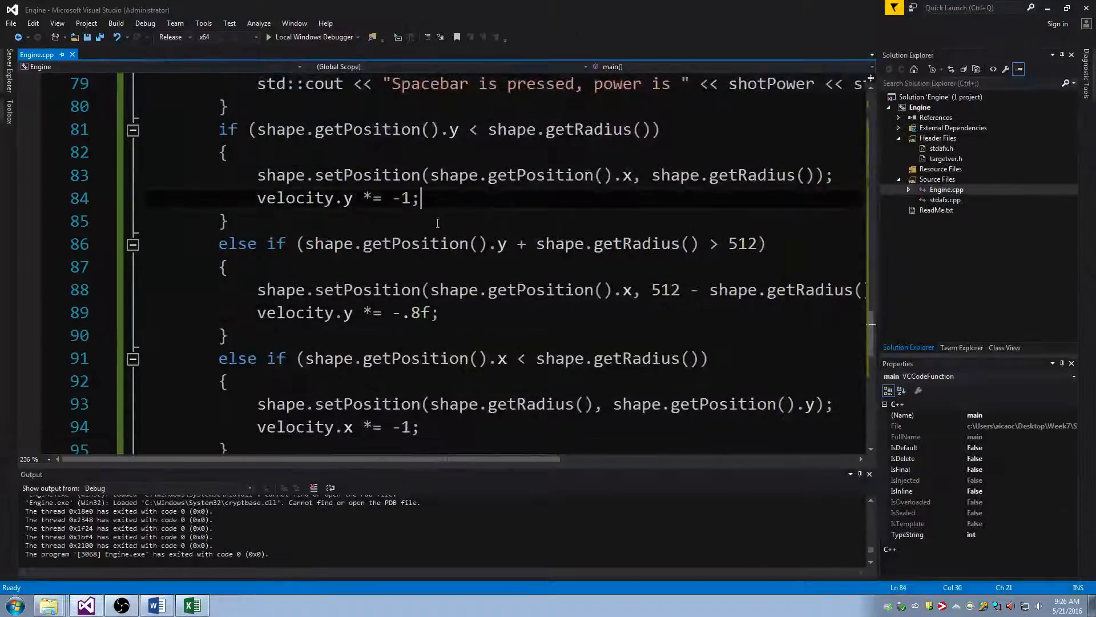
Review the side-wall collision code that reverses velocity.x, and return to the exercises in the Word lab document.
{"action": "scroll", "coordinate": [437, 223], "scroll_direction": "down", "scroll_amount": 3}
{"action": "left_click", "coordinate": [412, 221]}
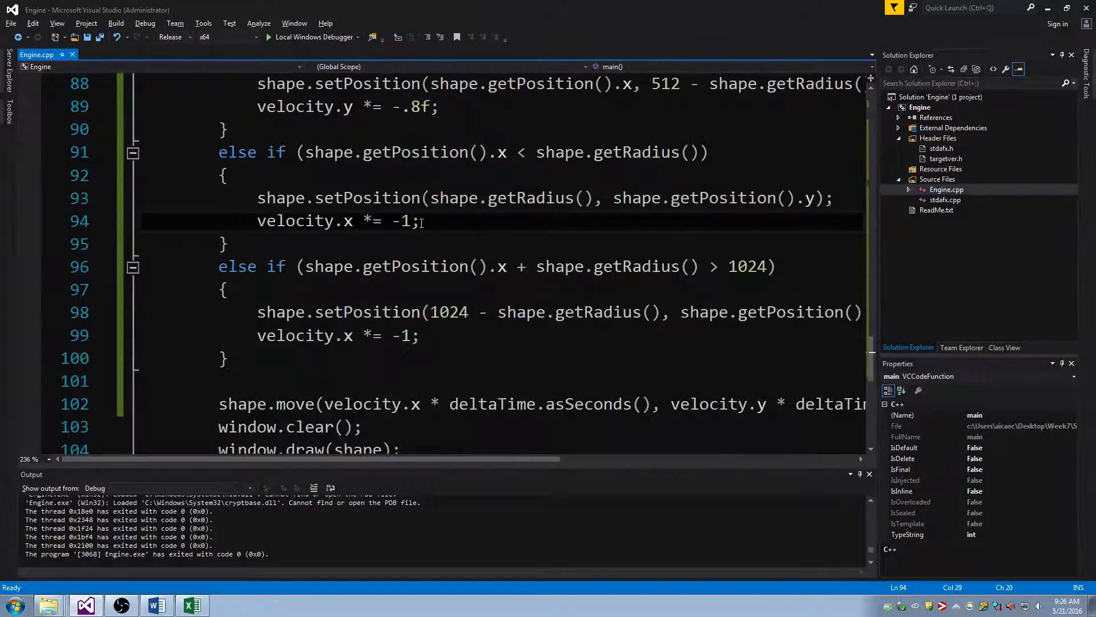
{"action": "key", "text": "alt+Tab"}
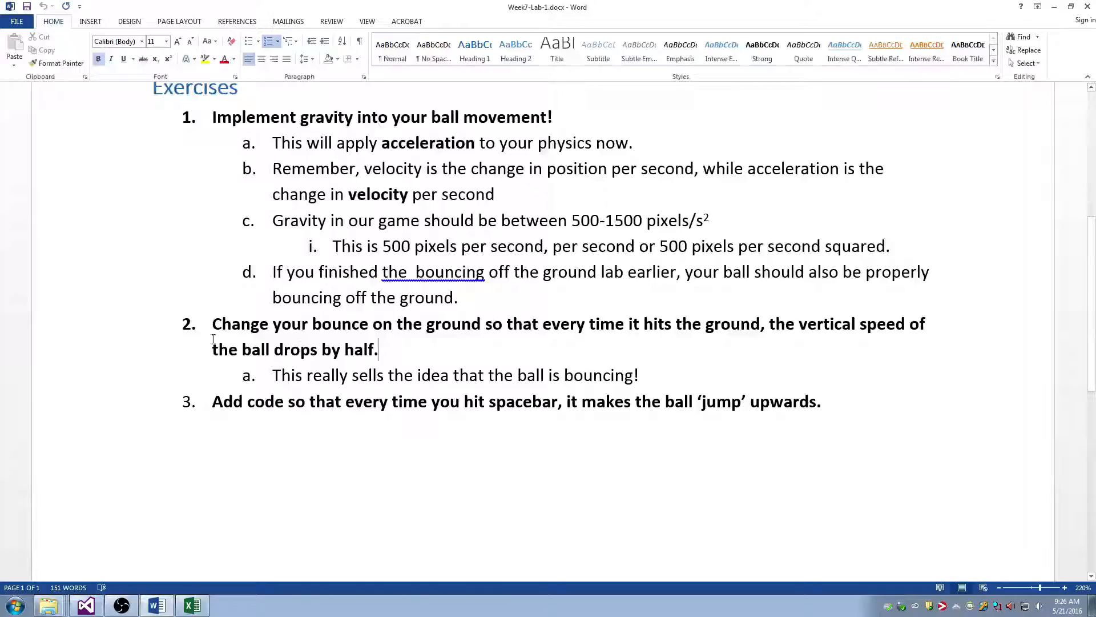
Read exercise 3 about the spacebar jump in the lab document, and switch to Engine.cpp in Visual Studio.
{"action": "left_click_drag", "start_coordinate": [204, 407], "coordinate": [855, 413]}
{"action": "left_click", "coordinate": [855, 413]}
{"action": "key", "text": "alt+Tab"}
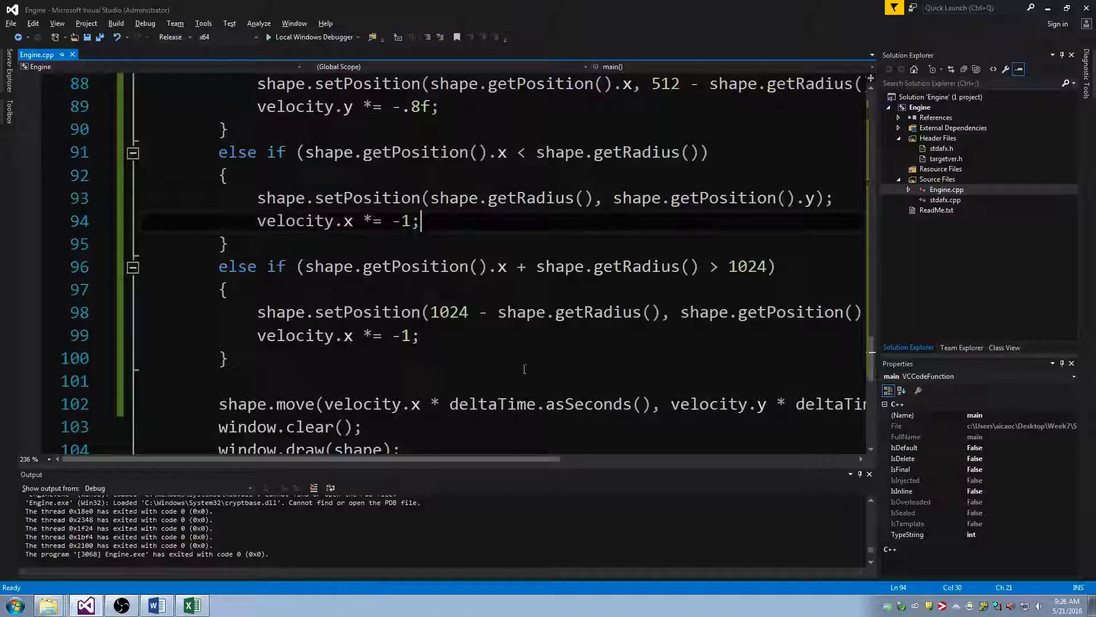
In the KeyPressed handler, remove the && !isCharging condition from the Space check and the isCharging = true statement from its block.
{"action": "scroll", "coordinate": [514, 366], "scroll_direction": "up", "scroll_amount": 5}
{"action": "scroll", "coordinate": [506, 361], "scroll_direction": "up", "scroll_amount": 10}
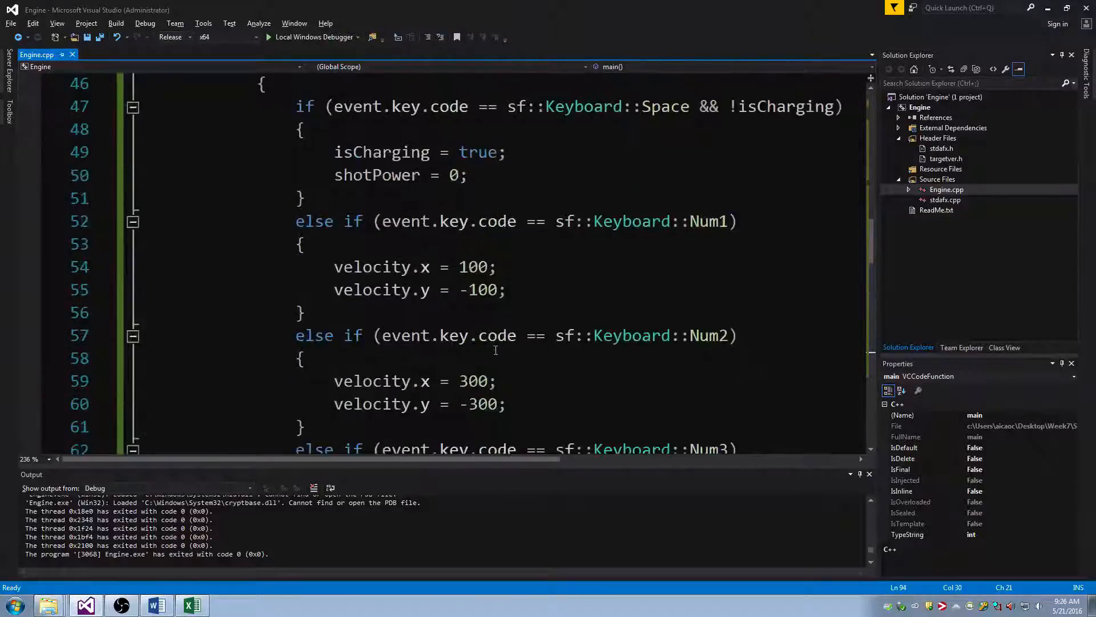
{"action": "scroll", "coordinate": [480, 259], "scroll_direction": "up", "scroll_amount": 1}
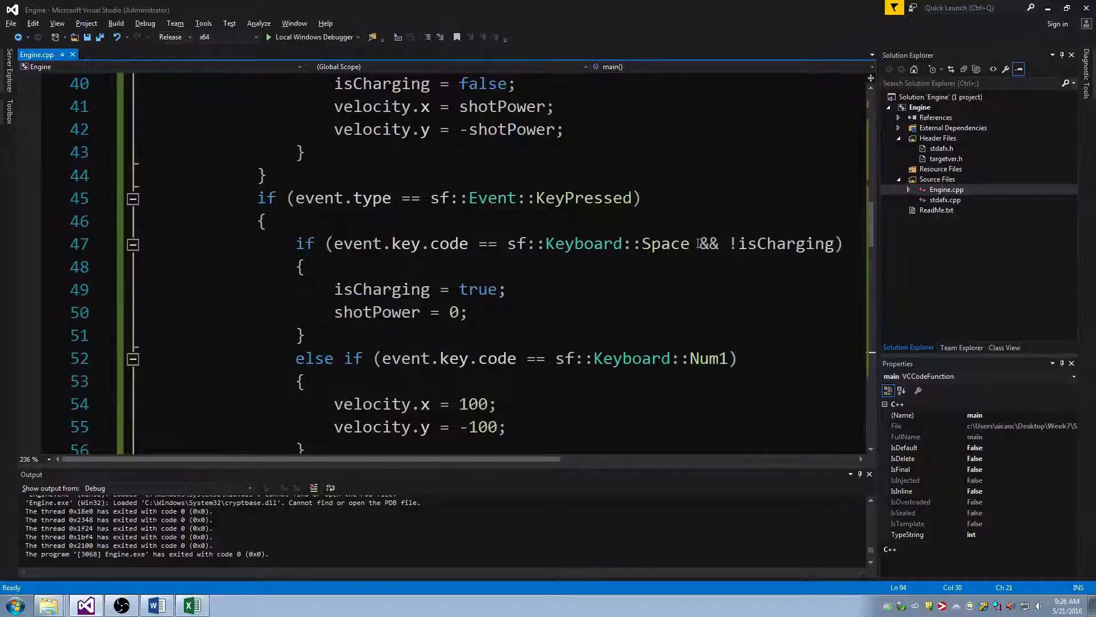
{"action": "left_click_drag", "start_coordinate": [699, 243], "coordinate": [836, 244]}
{"action": "key", "text": "Delete"}
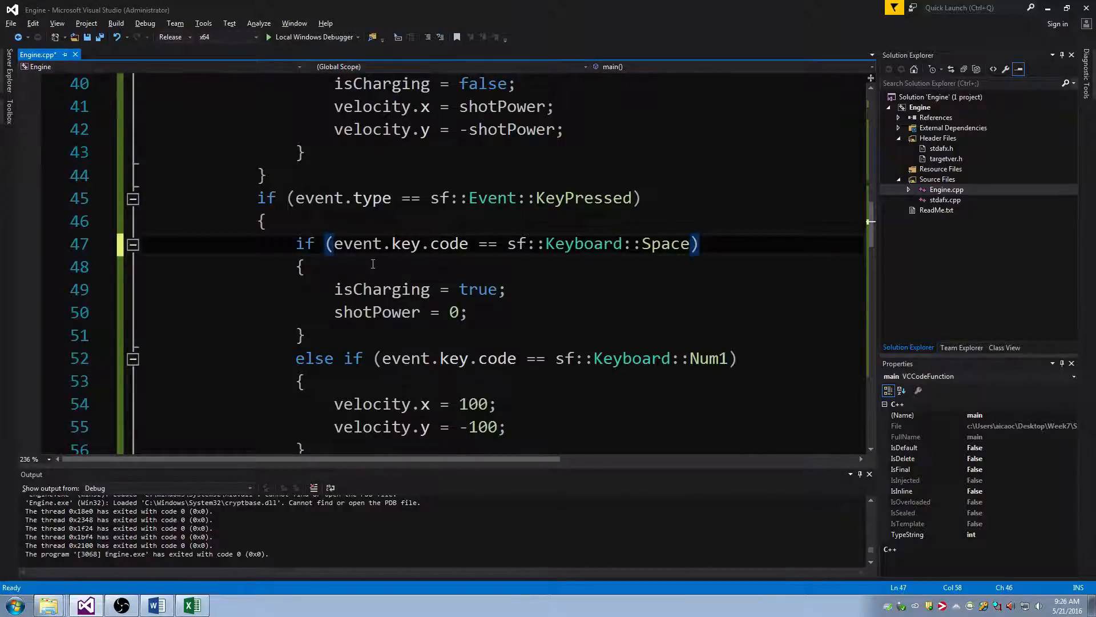
{"action": "scroll", "coordinate": [373, 263], "scroll_direction": "up", "scroll_amount": 1}
{"action": "left_click_drag", "start_coordinate": [296, 359], "coordinate": [526, 363]}
{"action": "key", "text": "Delete"}
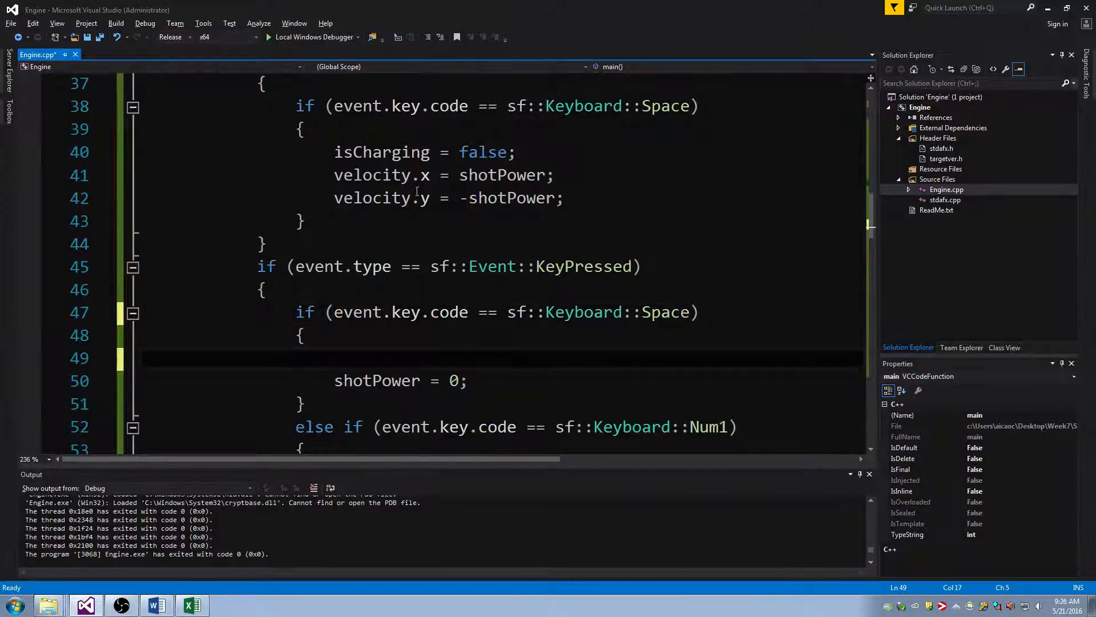
Delete the whole KeyReleased event block from the event polling loop, along with the blank line left behind.
{"action": "left_click", "coordinate": [334, 152]}
{"action": "left_click_drag", "start_coordinate": [335, 152], "coordinate": [547, 149]}
{"action": "key", "text": "Delete"}
{"action": "scroll", "coordinate": [351, 166], "scroll_direction": "up", "scroll_amount": 2}
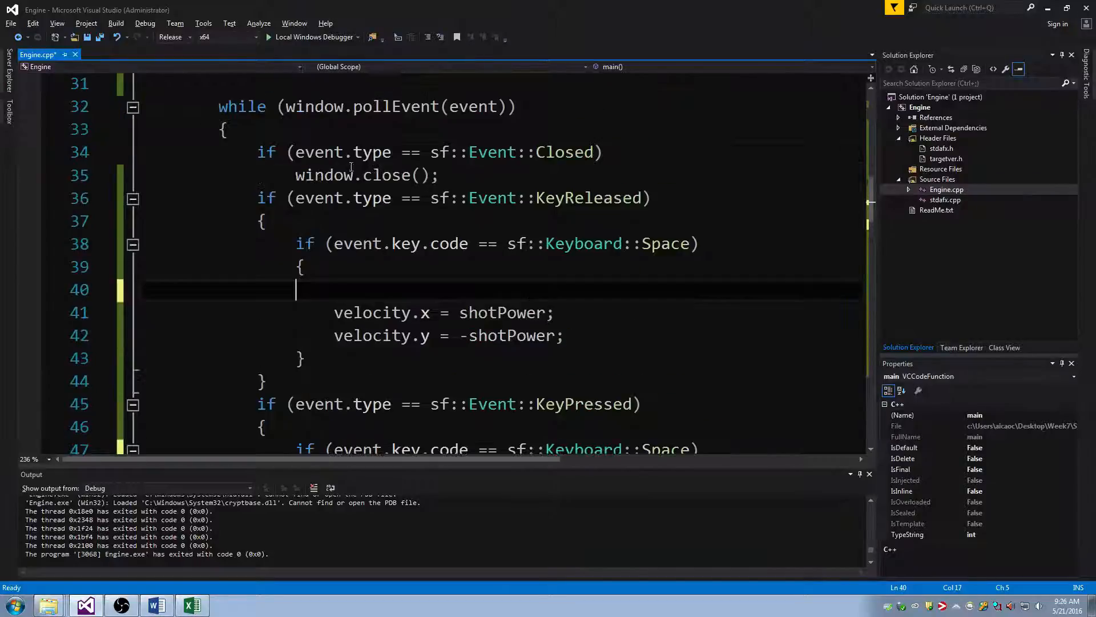
{"action": "left_click_drag", "start_coordinate": [256, 197], "coordinate": [340, 376]}
{"action": "key", "text": "Delete"}
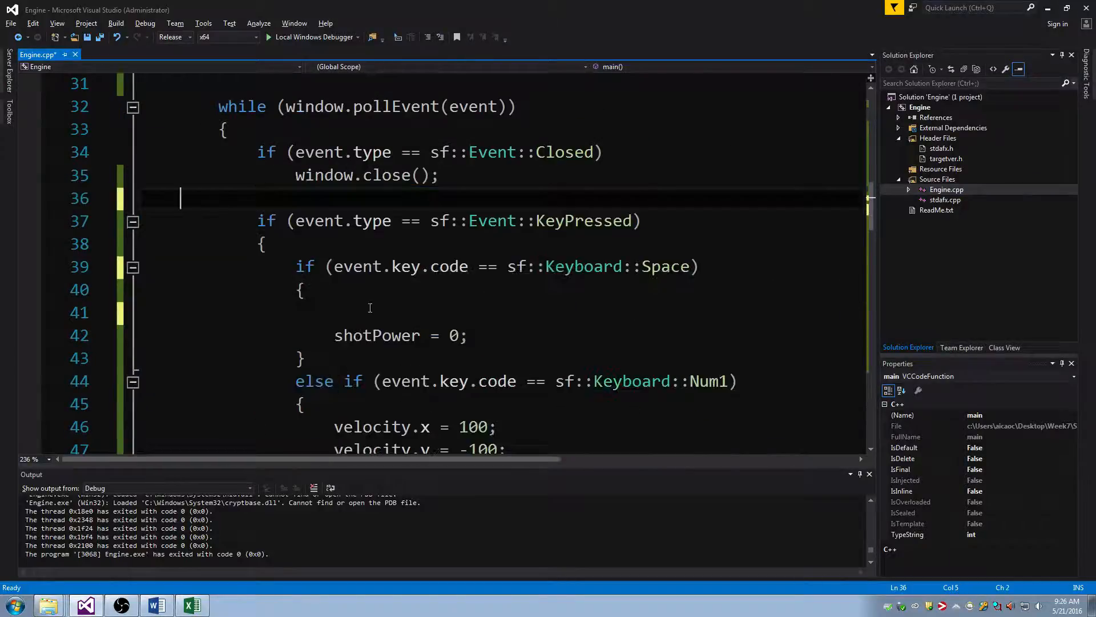
{"action": "key", "text": "BackSpace"}
{"action": "key", "text": "BackSpace"}
Replace the contents of the KeyPressed Space block with velocity.y -= 600.0f; and save the file.
{"action": "left_click_drag", "start_coordinate": [333, 313], "coordinate": [511, 307]}
{"action": "key", "text": "BackSpace"}
{"action": "key", "text": "BackSpace"}
{"action": "key", "text": "BackSpace"}
{"action": "key", "text": "BackSpace"}
{"action": "key", "text": "BackSpace"}
{"action": "key", "text": "BackSpace"}
{"action": "key", "text": "BackSpace"}
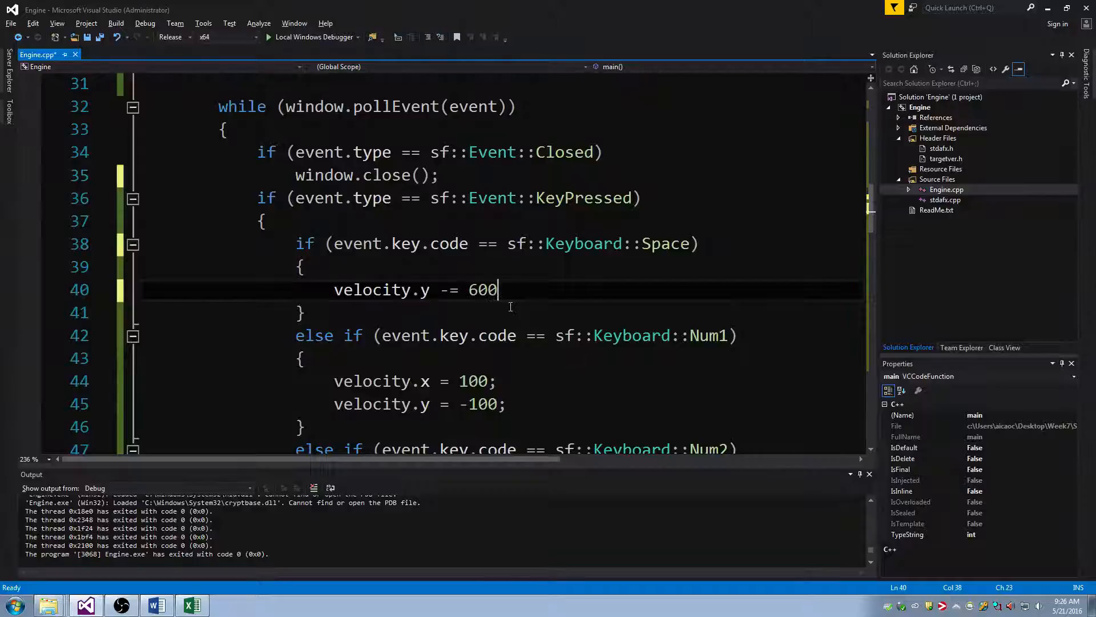
{"action": "type", "text": ";"}
{"action": "key", "text": "ctrl+s"}
{"action": "left_click_drag", "start_coordinate": [337, 292], "coordinate": [501, 293]}
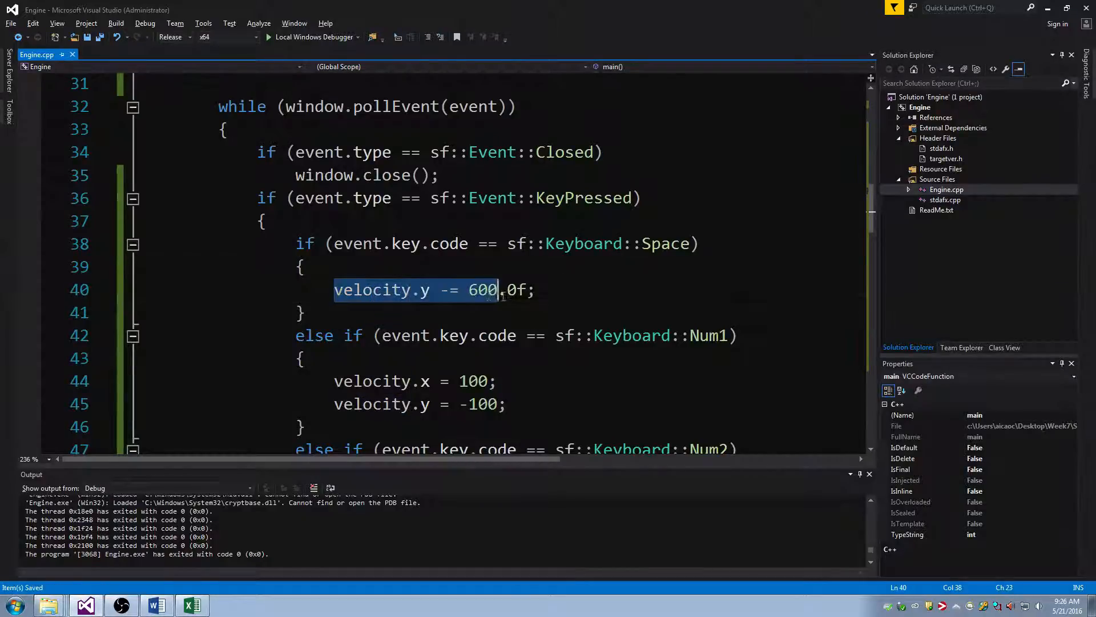
{"action": "left_click", "coordinate": [482, 294]}
Build and run the program, make the ball jump repeatedly with the spacebar during its bounces, and close the game window.
{"action": "key", "text": "F5"}
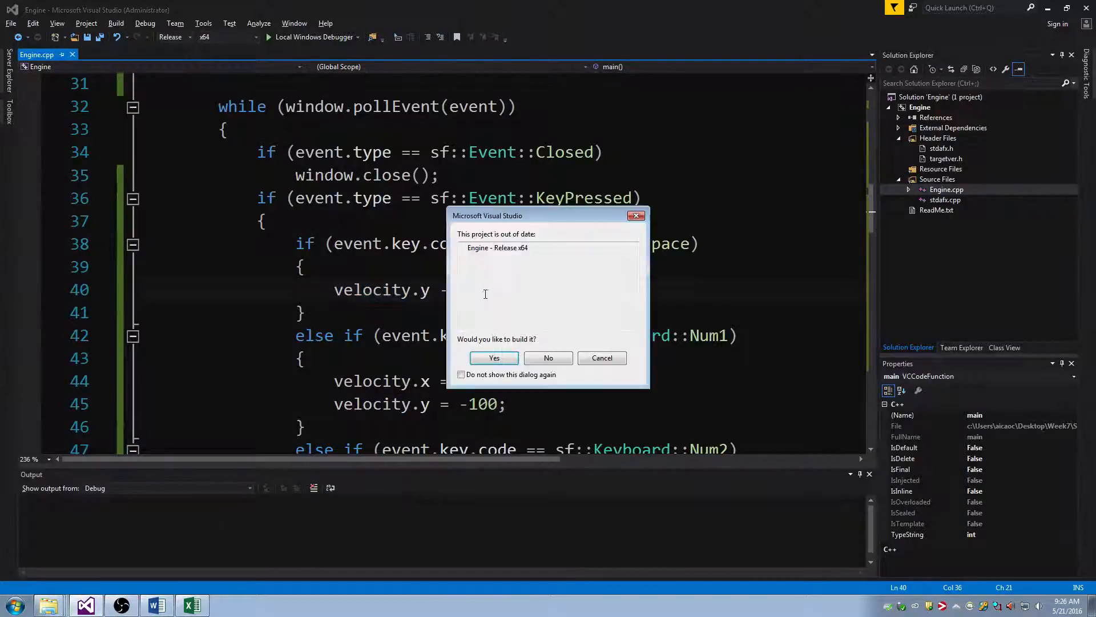
{"action": "left_click", "coordinate": [494, 358]}
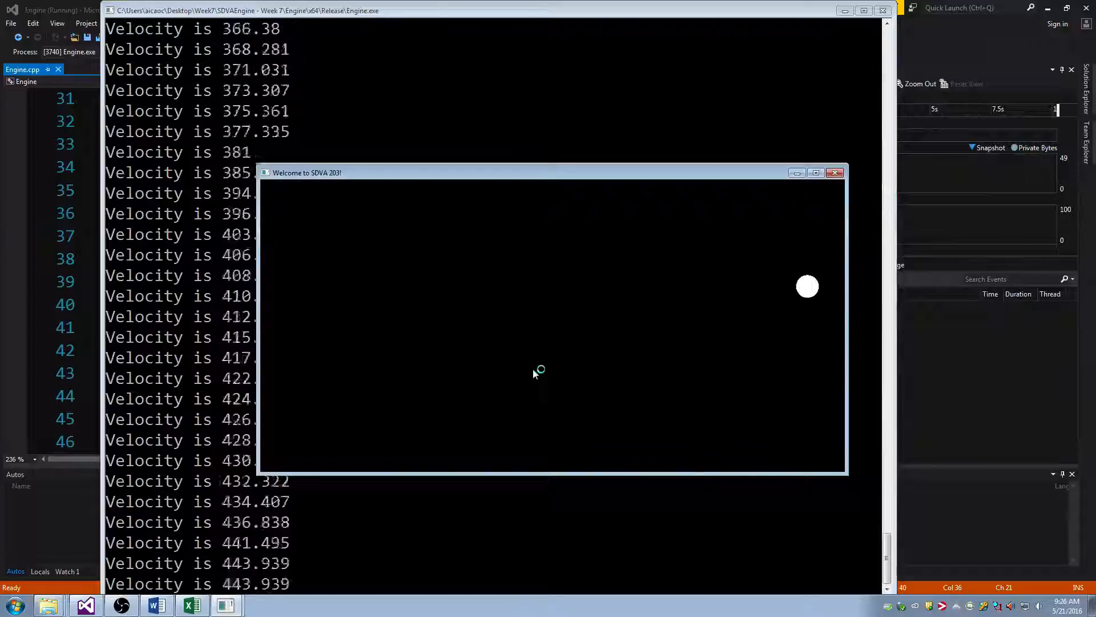
{"action": "key", "text": "space"}
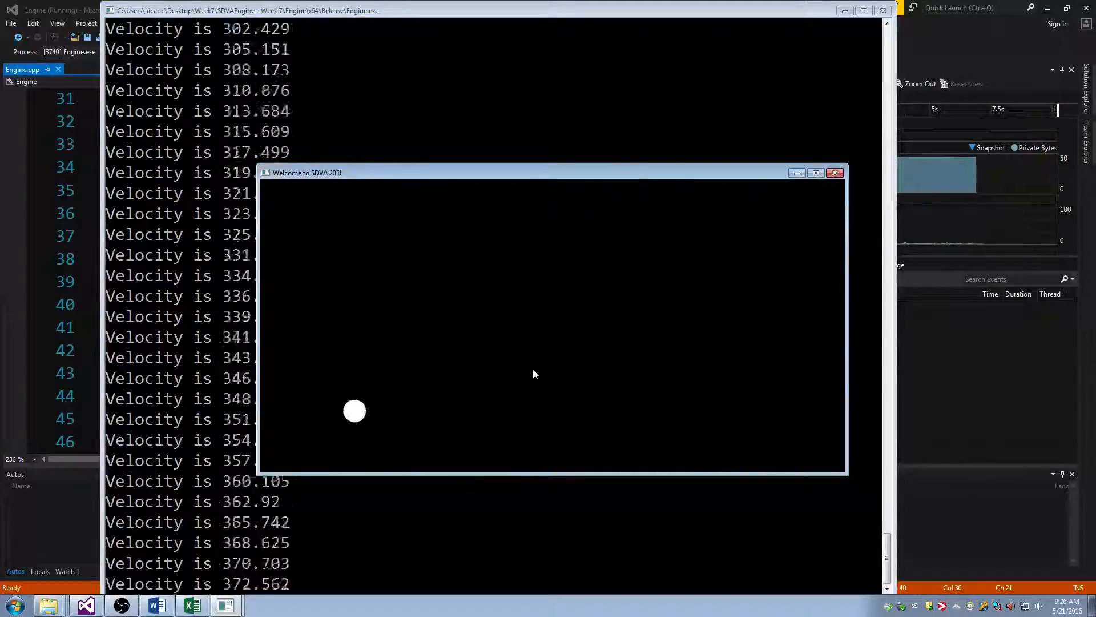
{"action": "key", "text": "space"}
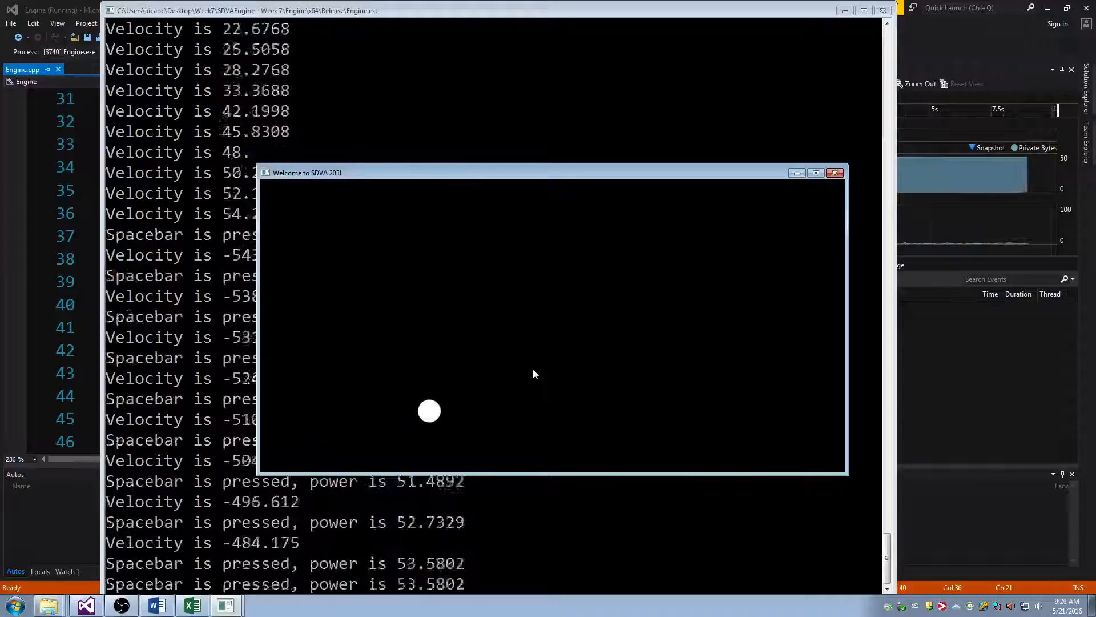
{"action": "key", "text": "space"}
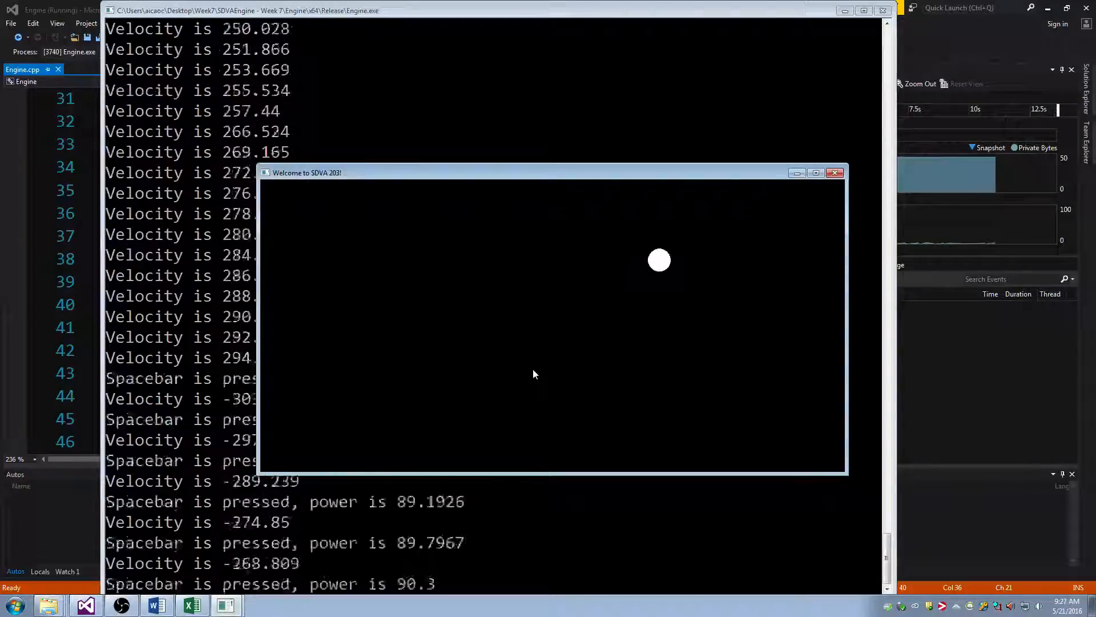
{"action": "key", "text": "space"}
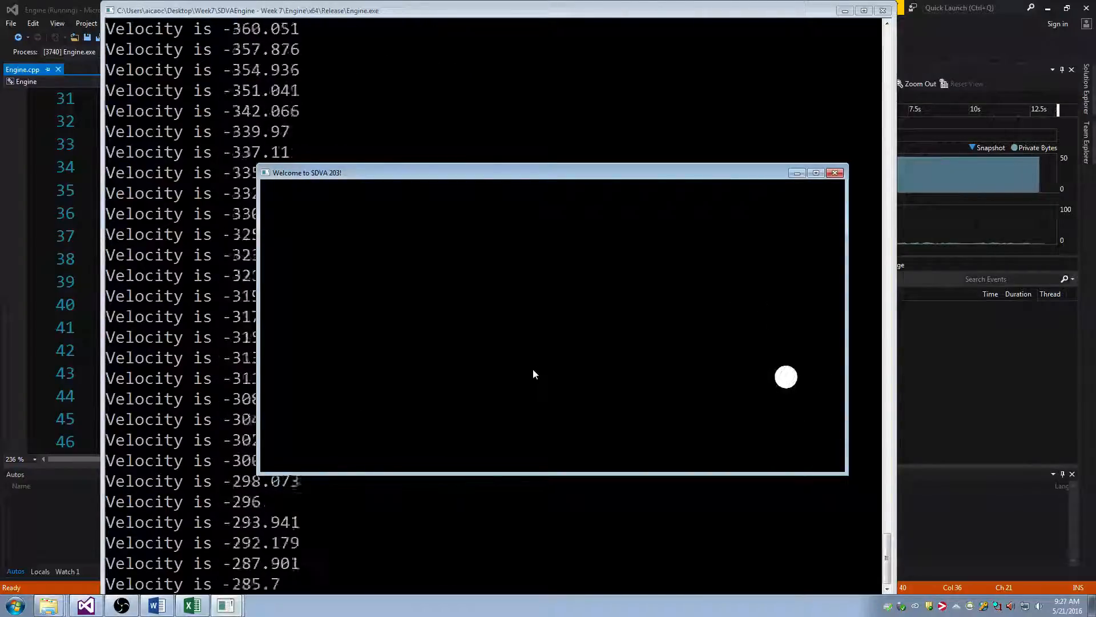
{"action": "key", "text": "space"}
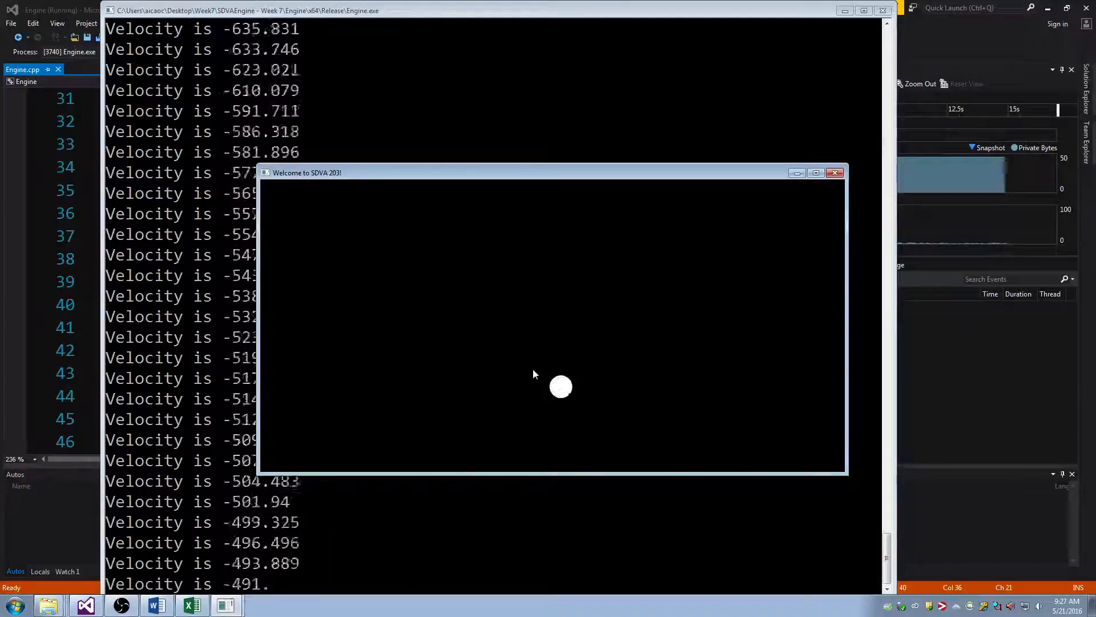
{"action": "key", "text": "space"}
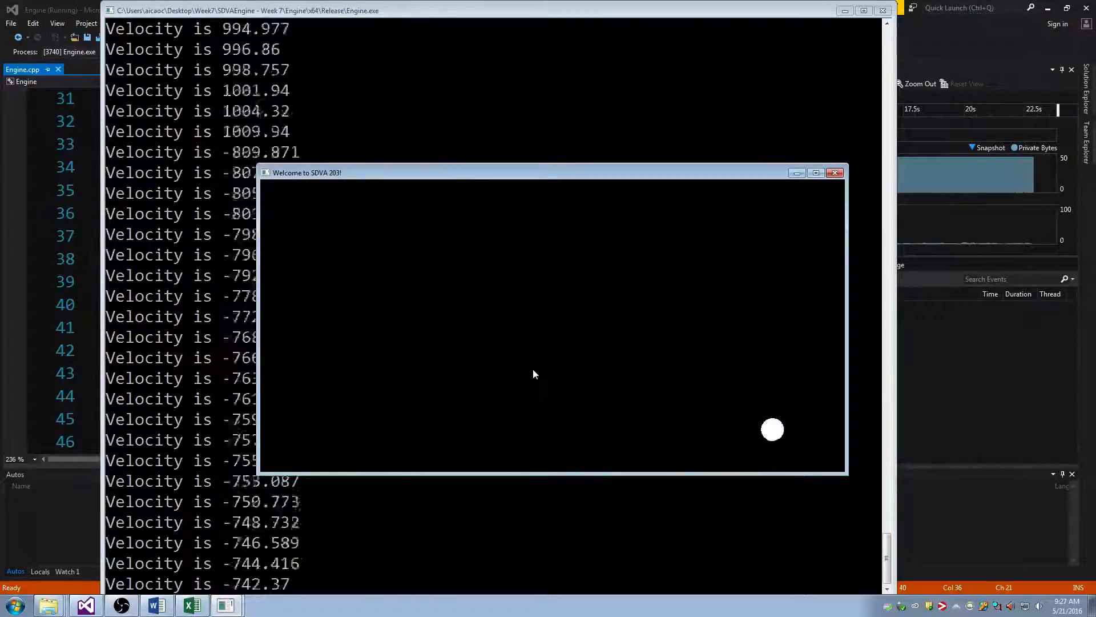
{"action": "key", "text": "space"}
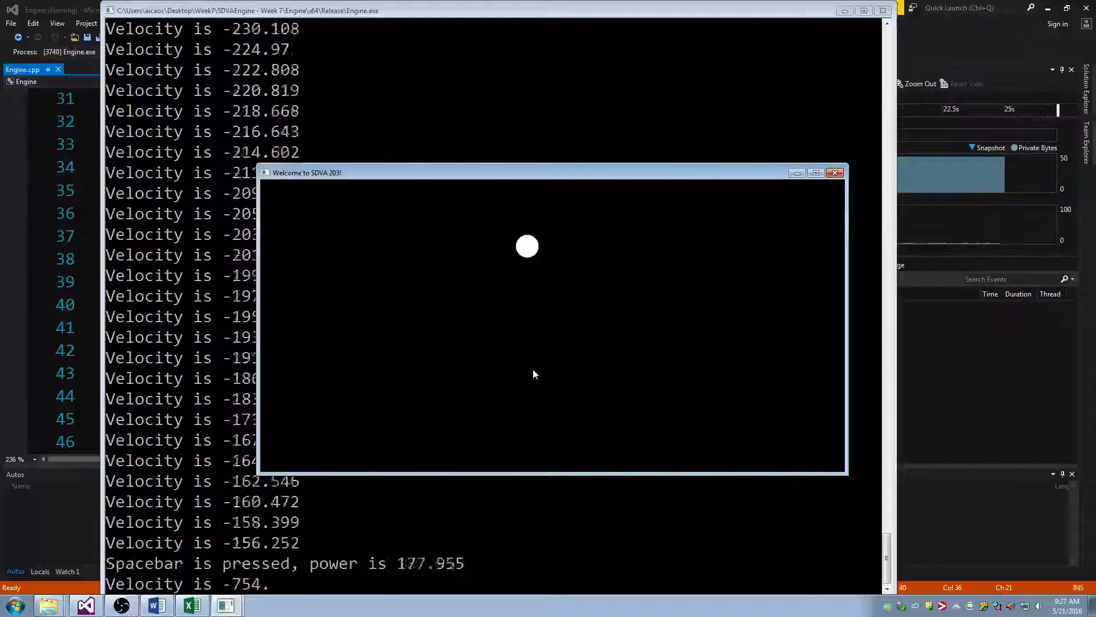
{"action": "key", "text": "space"}
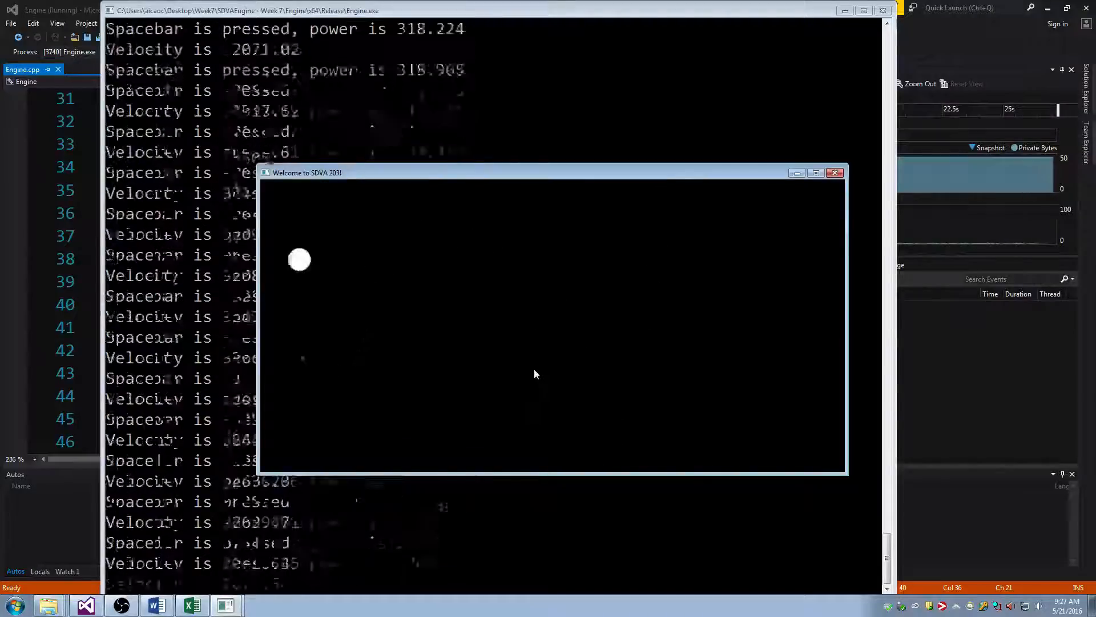
{"action": "key", "text": "space"}
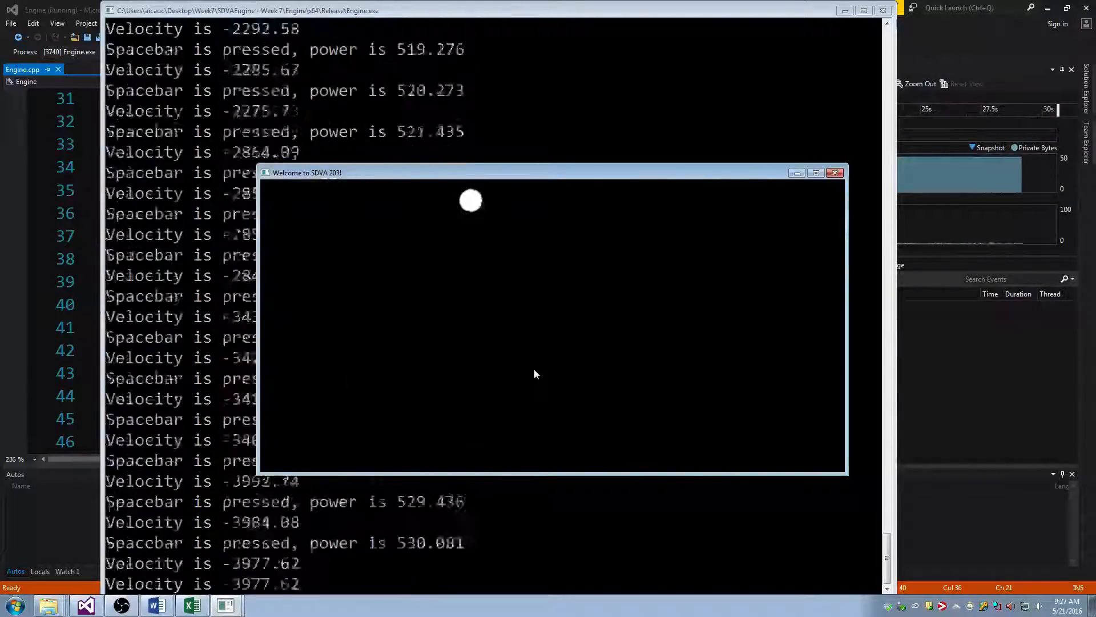
{"action": "key", "text": "space"}
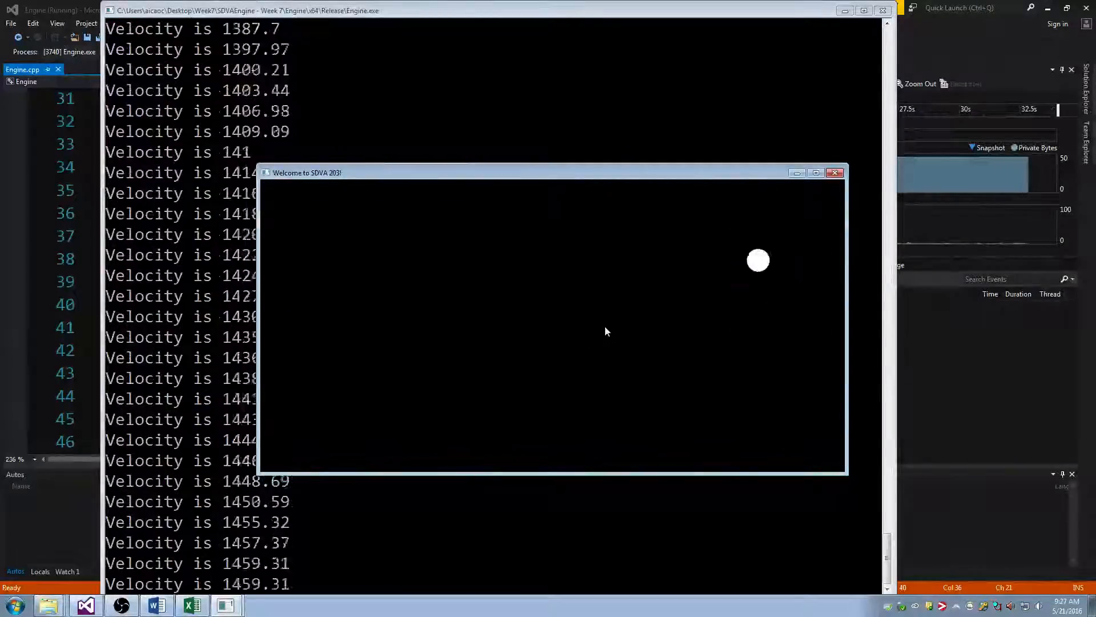
{"action": "key", "text": "space"}
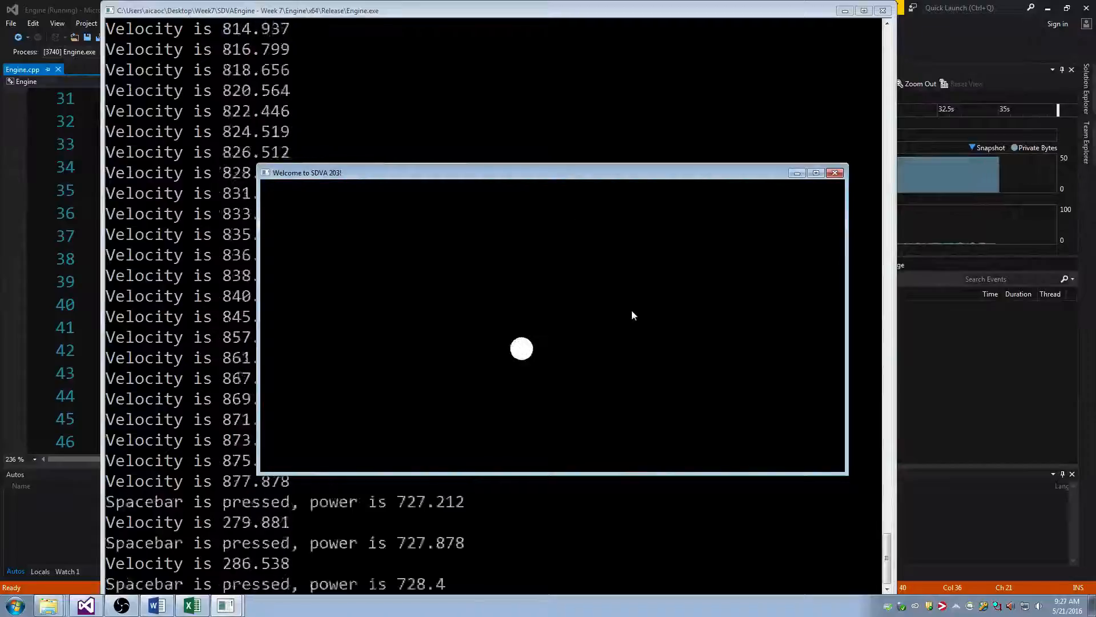
{"action": "left_click", "coordinate": [835, 172]}
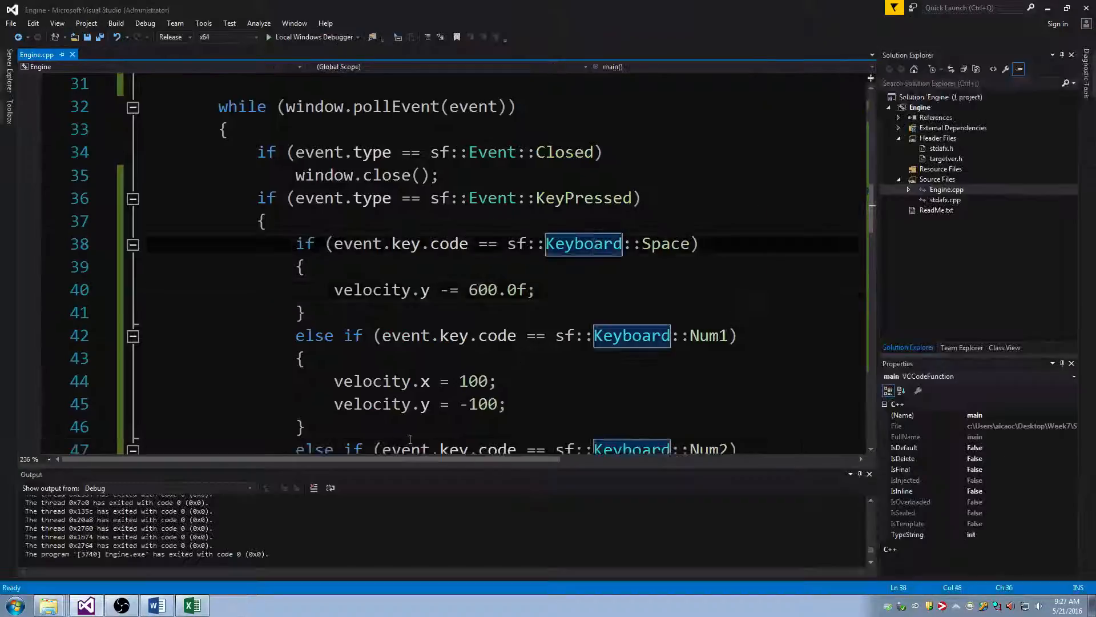